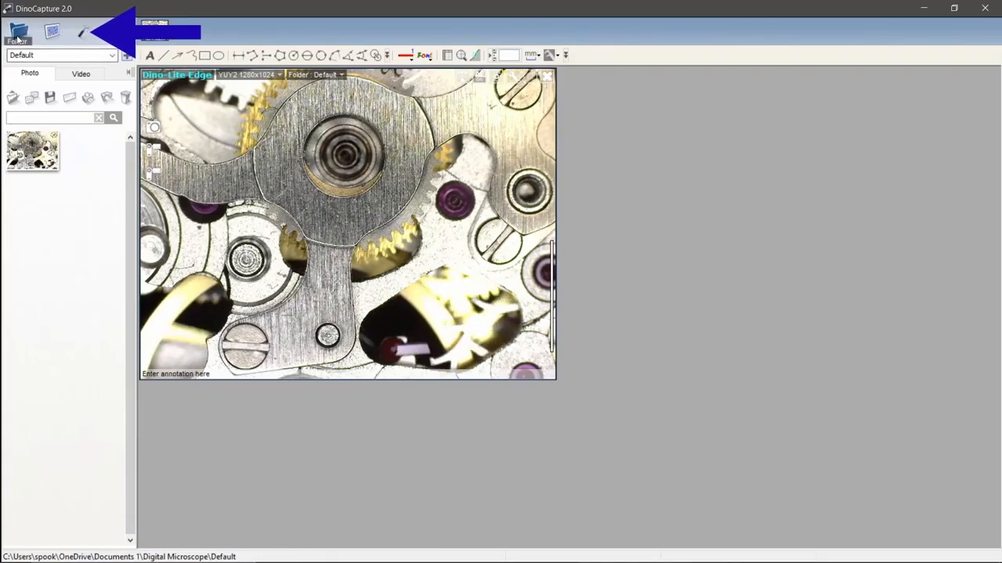
- Browse the folder and file commands, open the captured photo from the Default folder, and close its window again
click(17, 35)
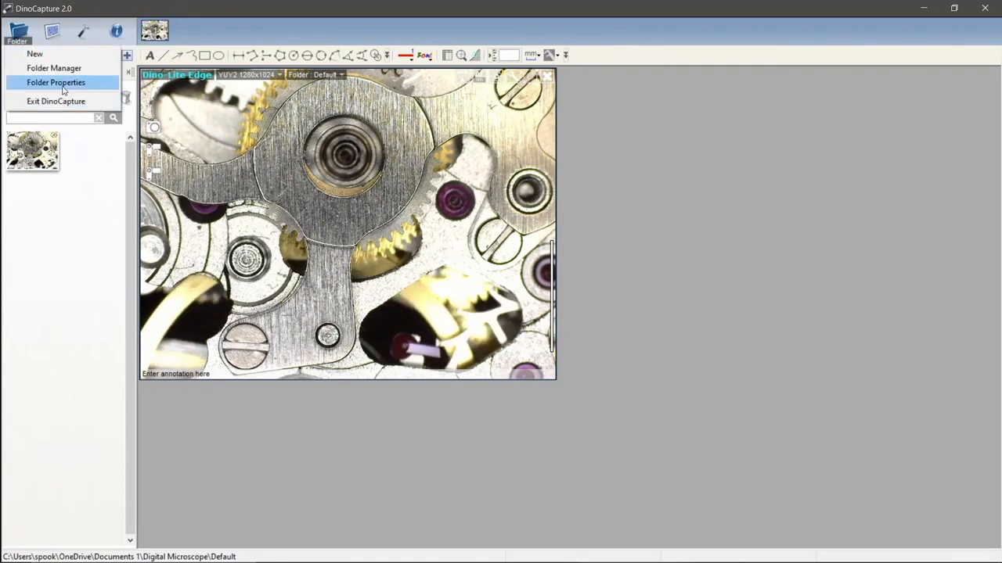
click(58, 31)
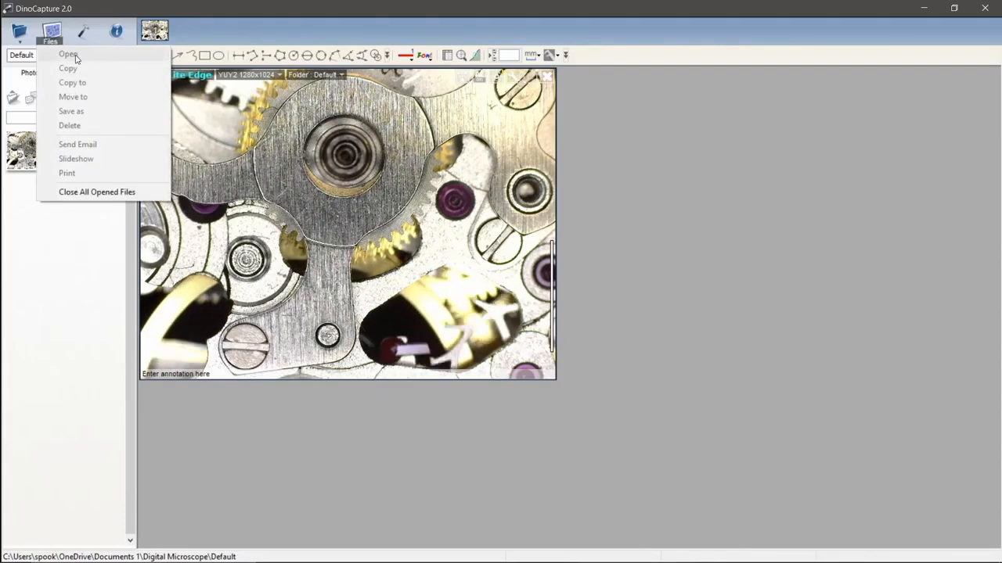
double_click(22, 147)
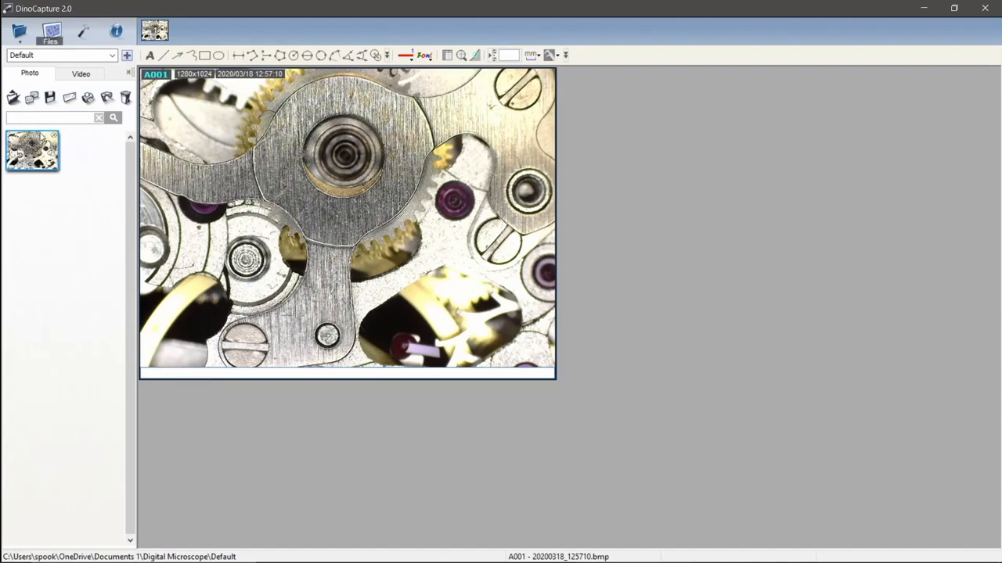
click(52, 38)
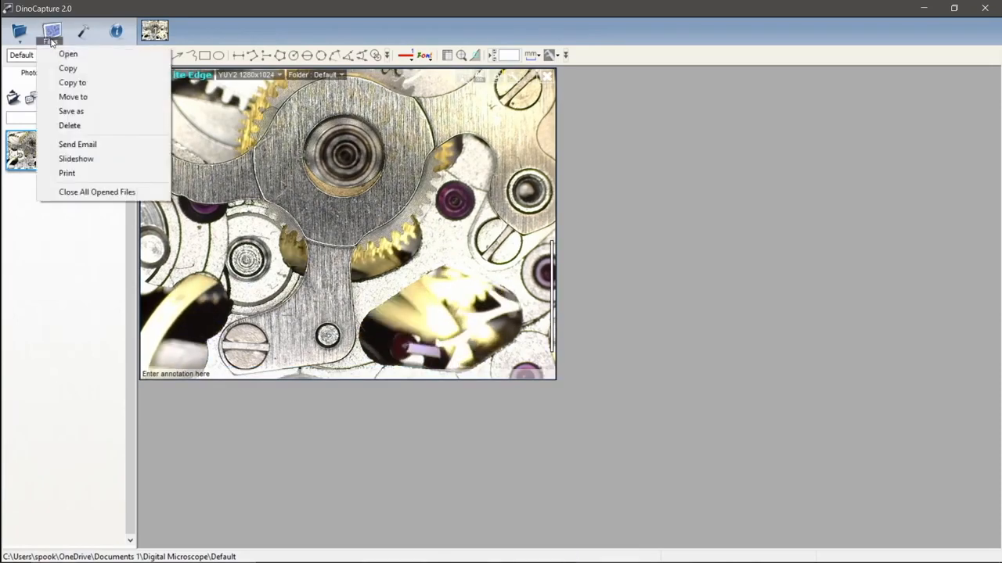
click(68, 54)
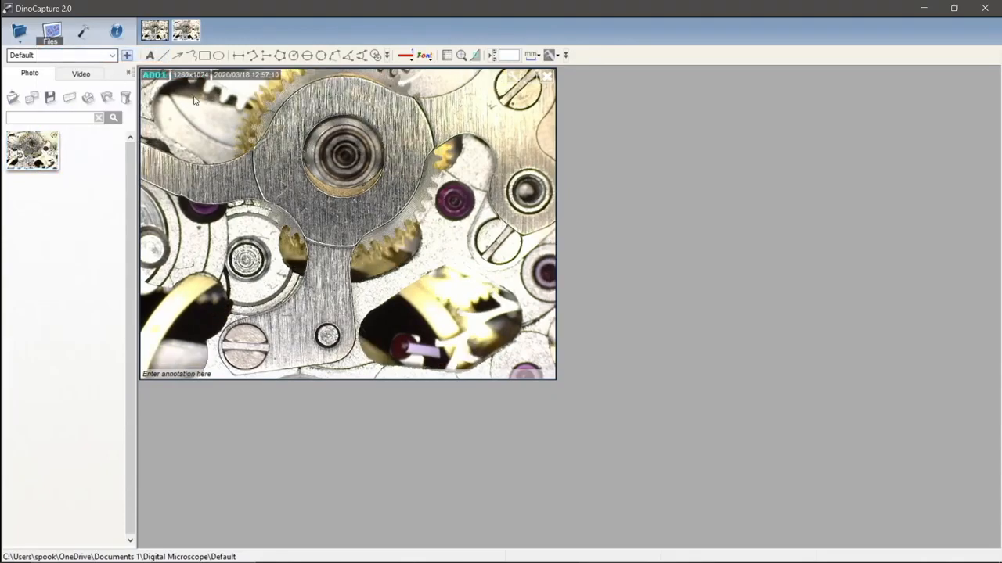
click(544, 76)
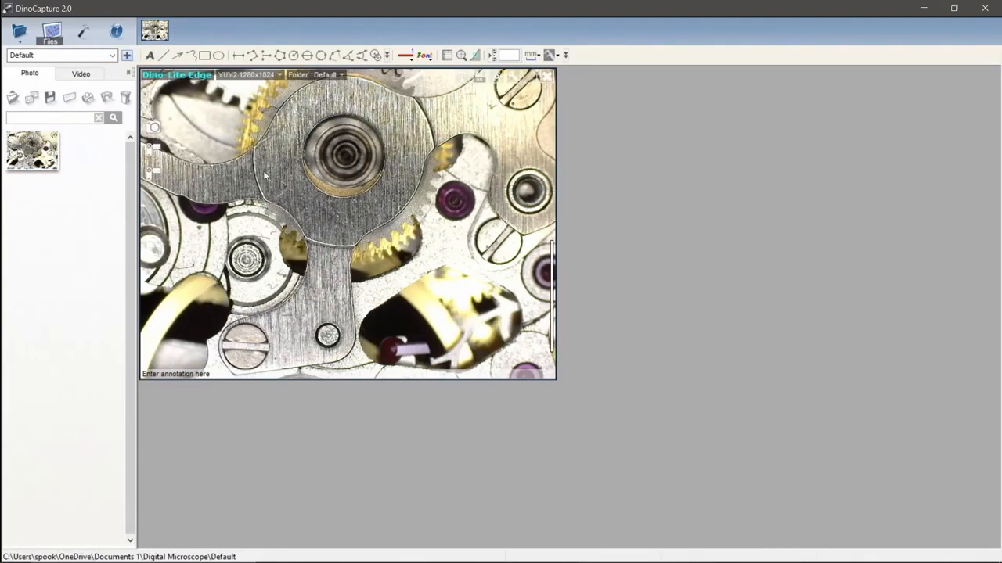
- Look through the program settings and help options, view the DinoCapture version information, and dismiss it
click(82, 36)
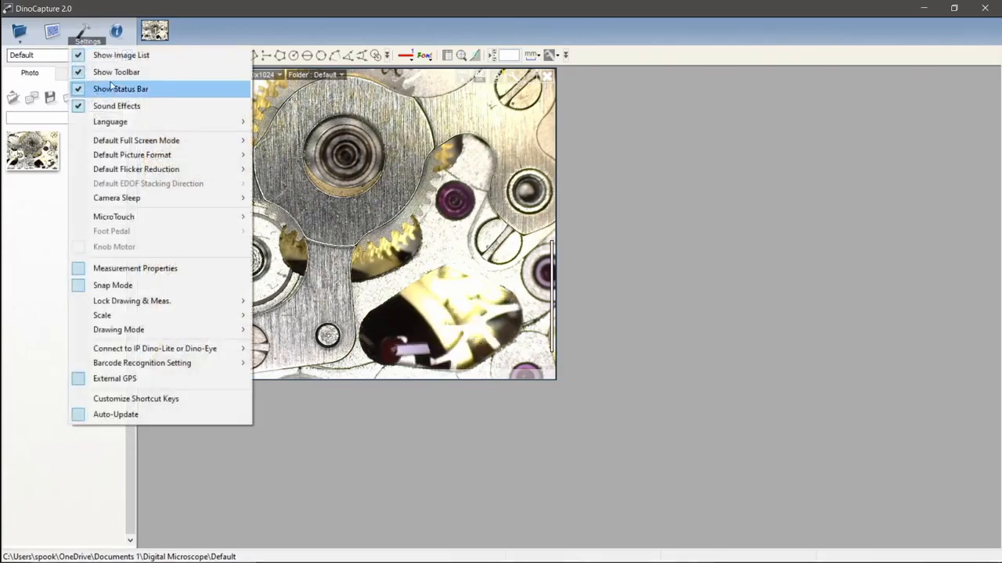
mouse_move(164, 355)
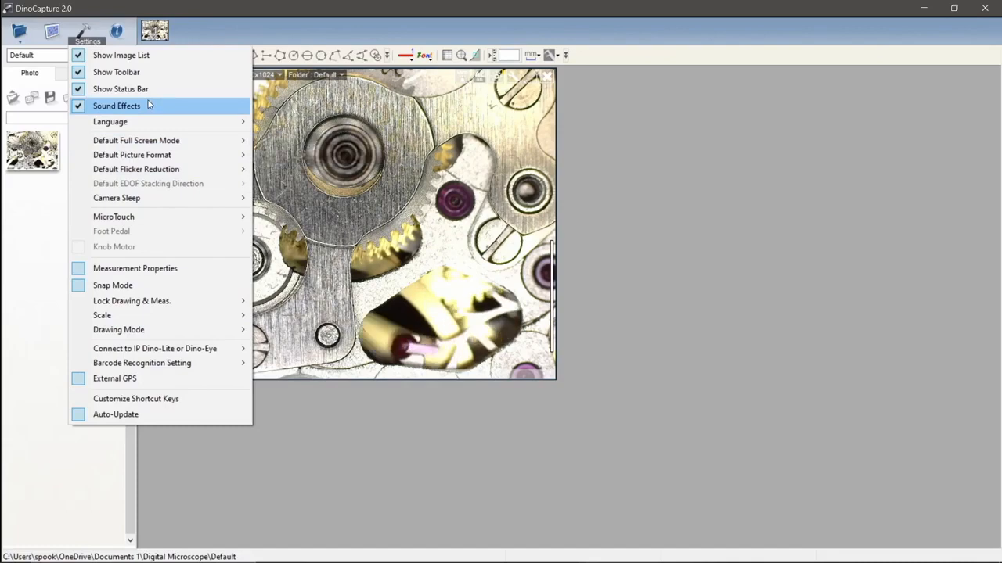
click(123, 44)
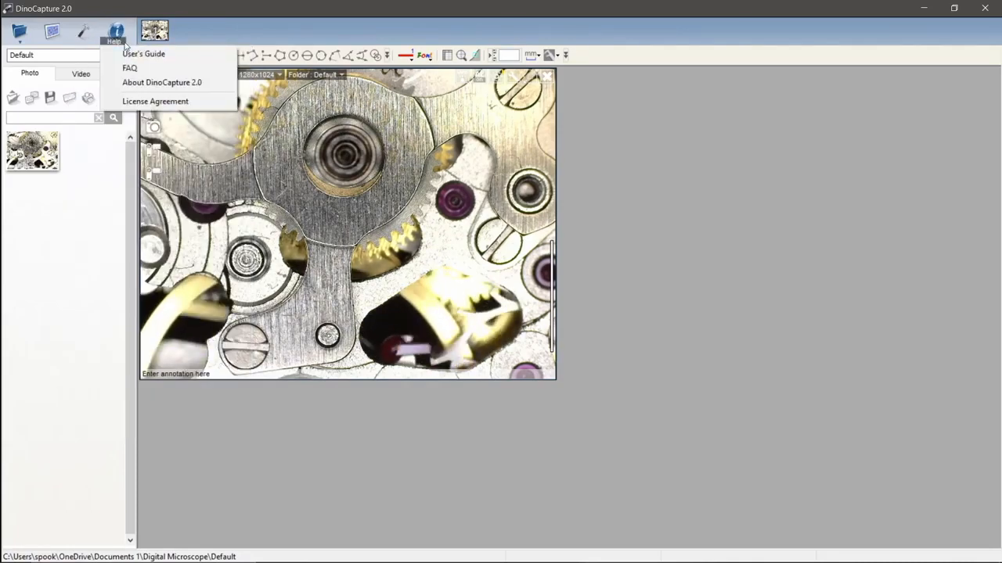
click(160, 86)
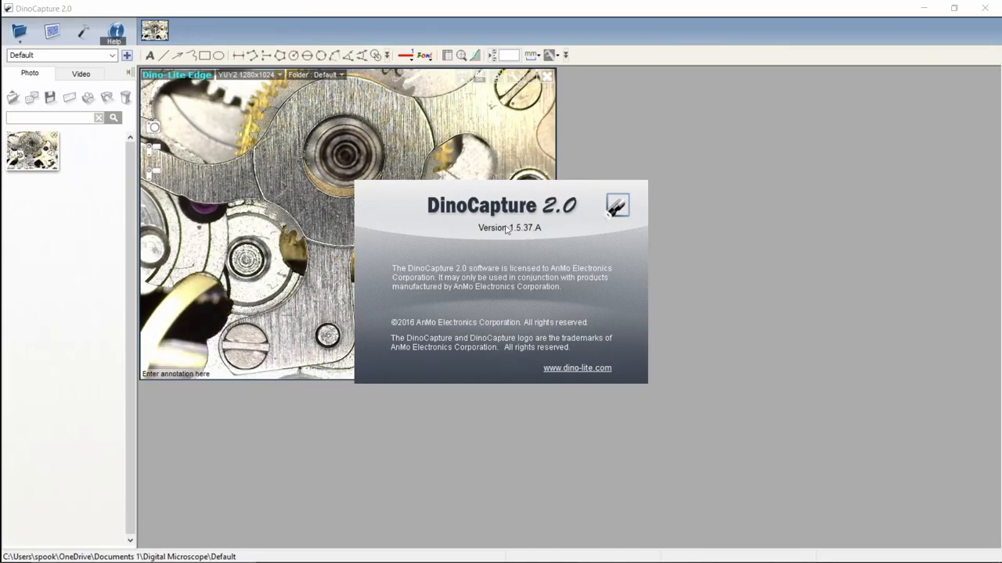
click(496, 288)
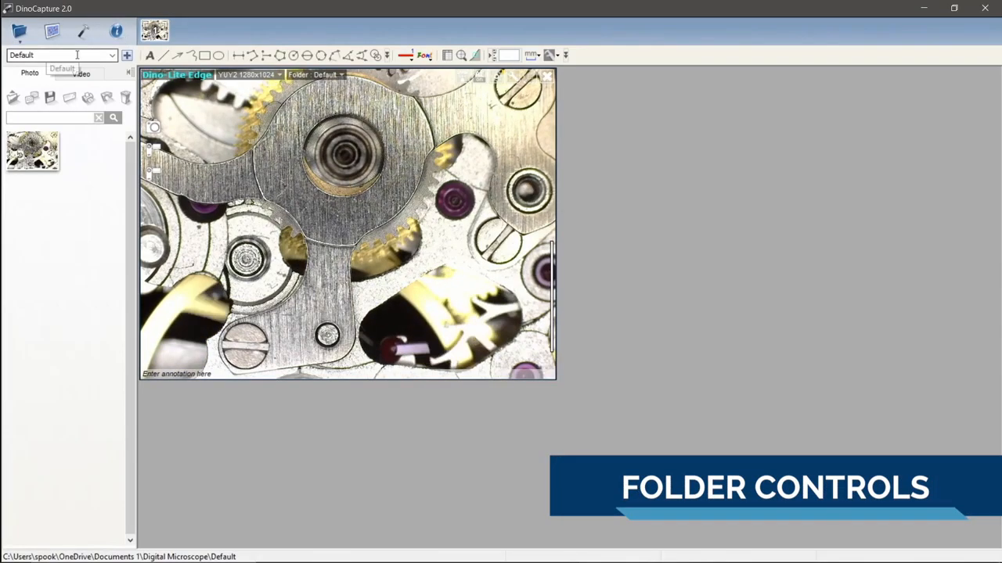
- Create a new image folder named Test in the Digital Microscope location
click(114, 56)
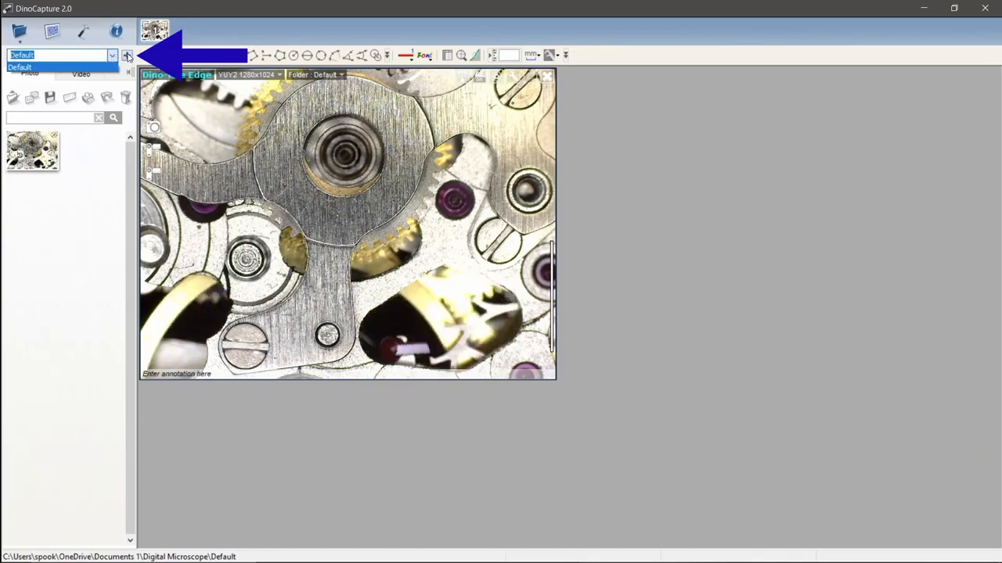
click(127, 57)
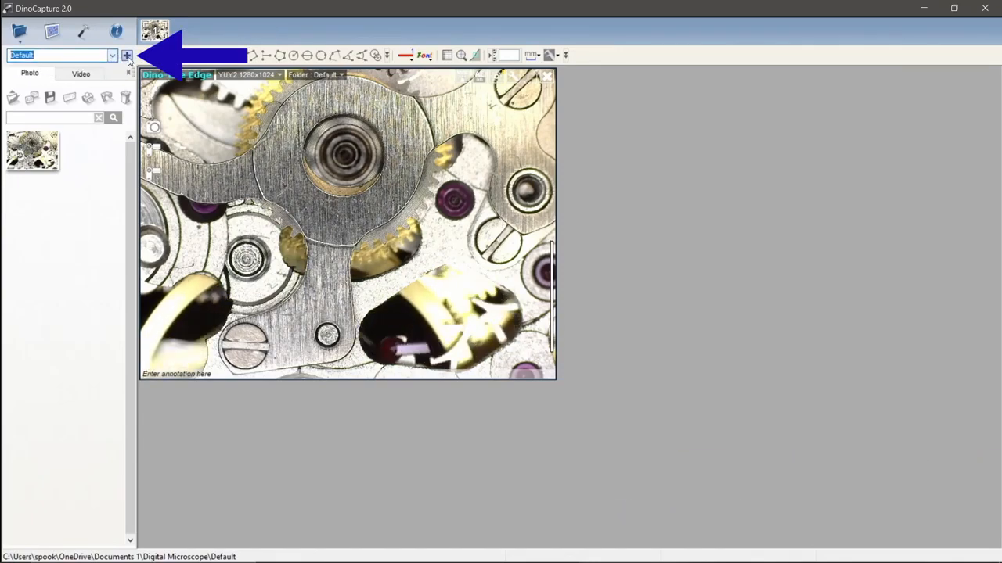
click(128, 56)
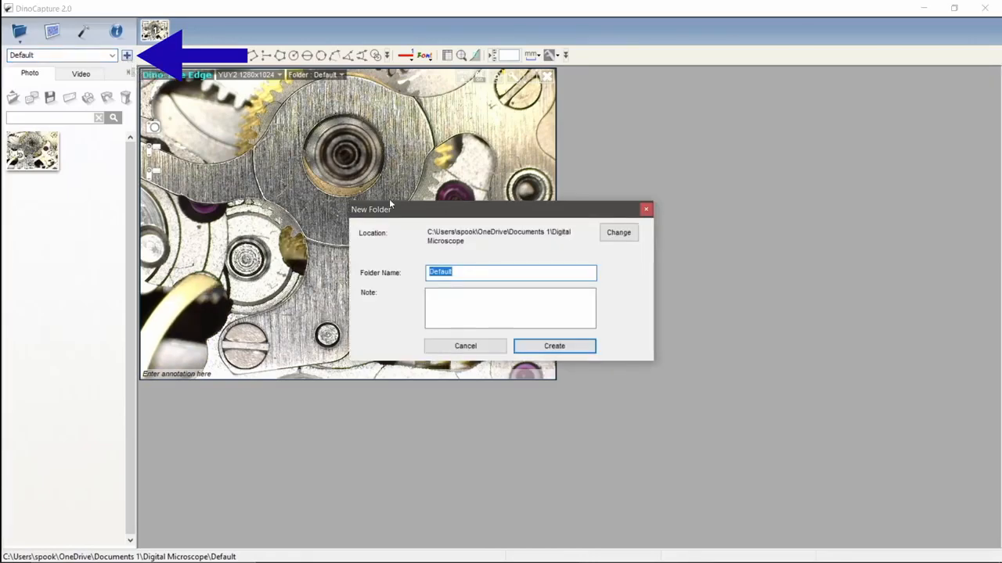
text(Test)
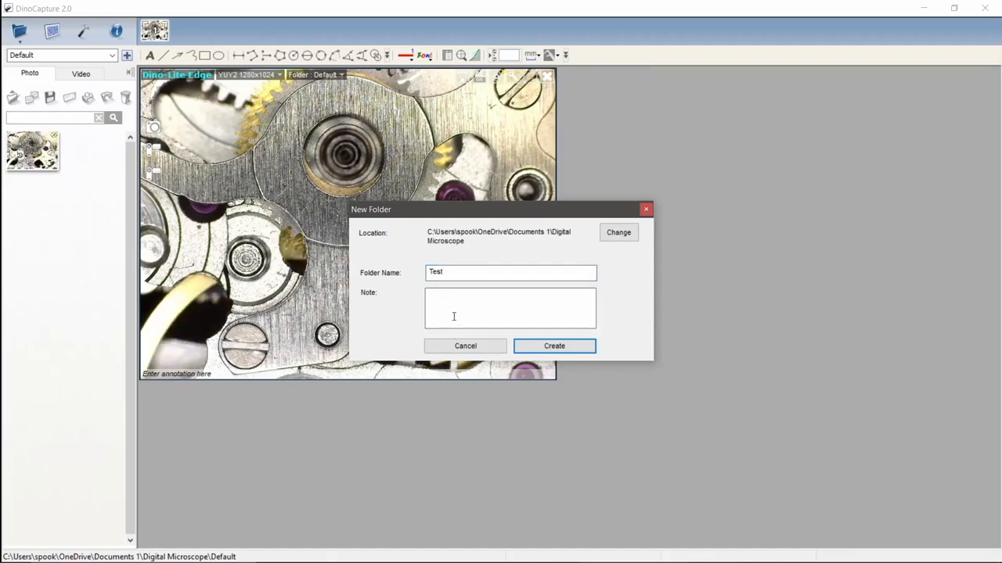
click(554, 346)
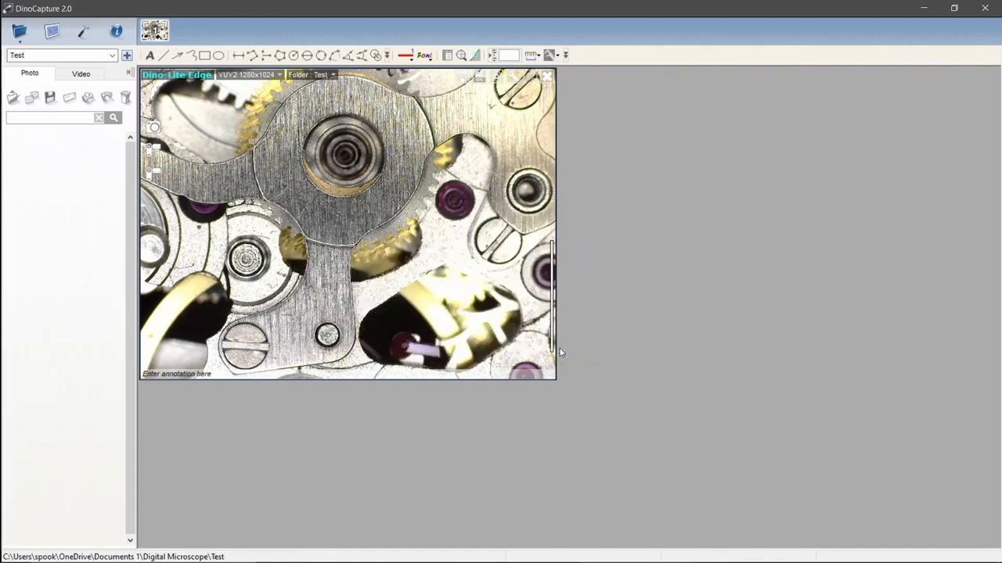
- Switch the active folder between Default and Test, finishing on Default, and view its video gallery before returning to the photos
click(114, 61)
click(101, 69)
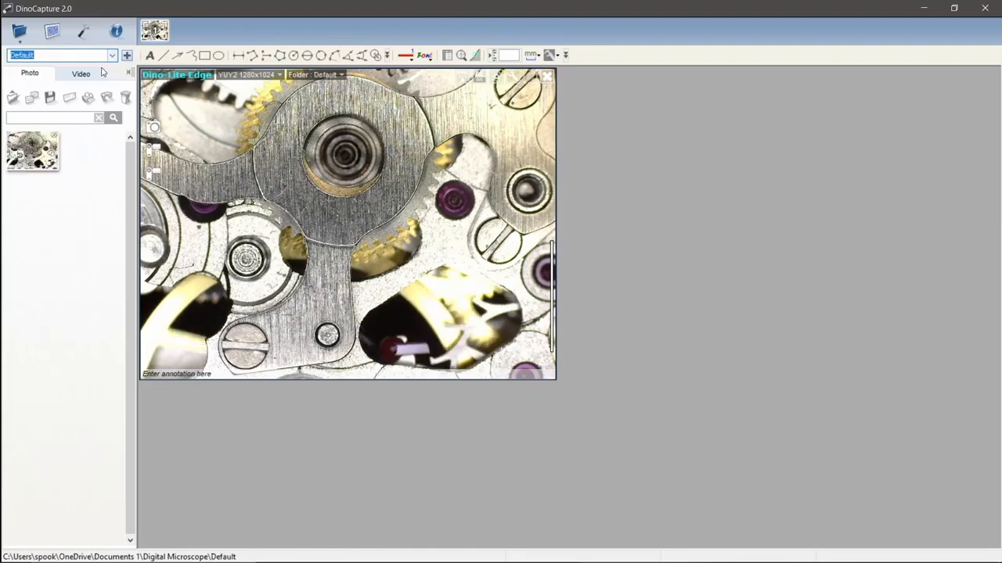
click(112, 55)
click(95, 72)
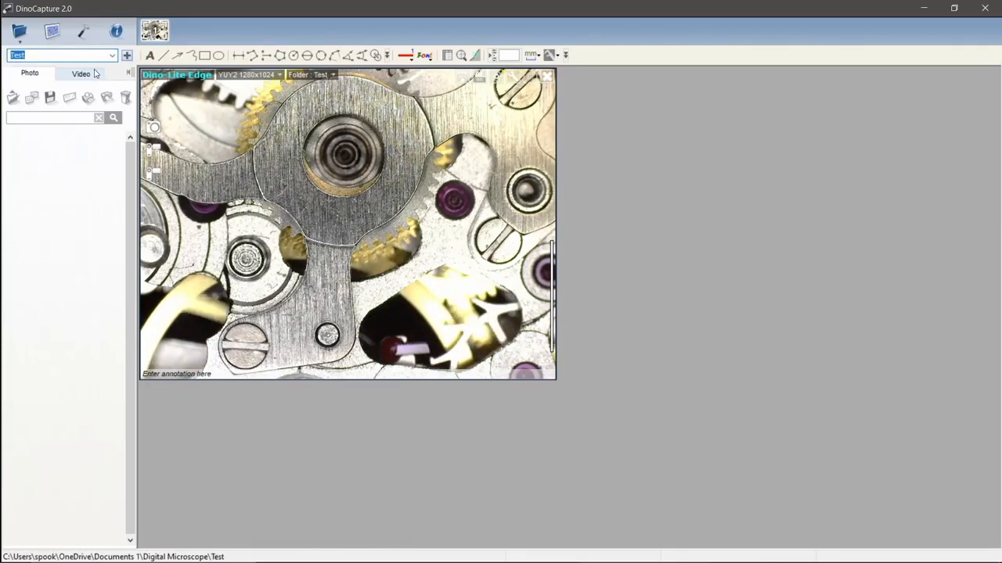
click(112, 57)
click(103, 69)
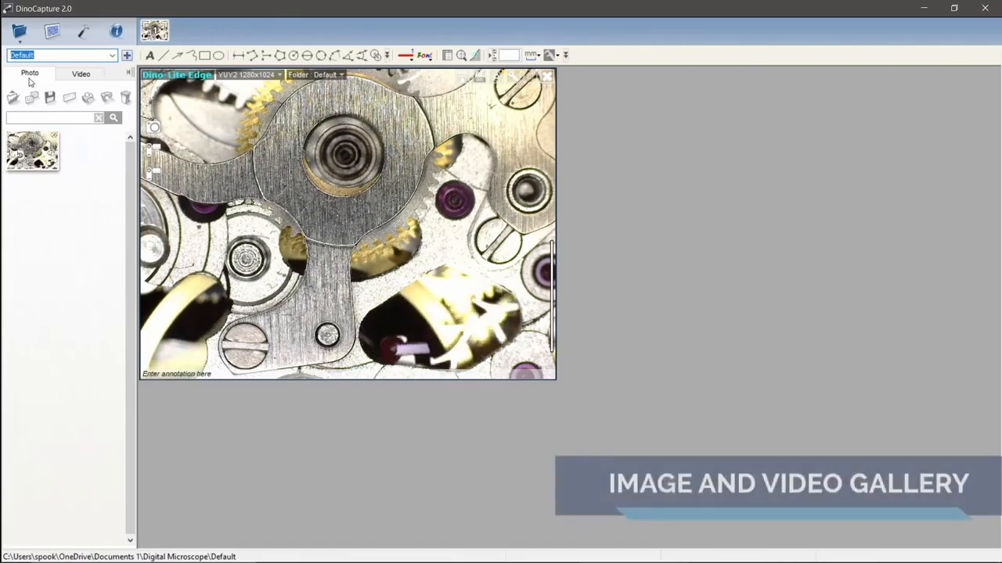
click(78, 74)
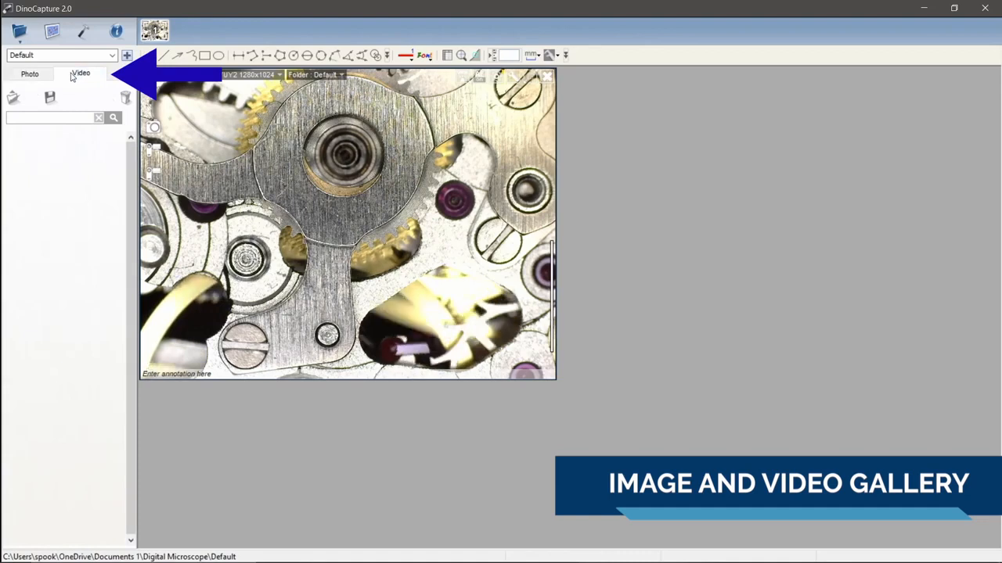
click(36, 76)
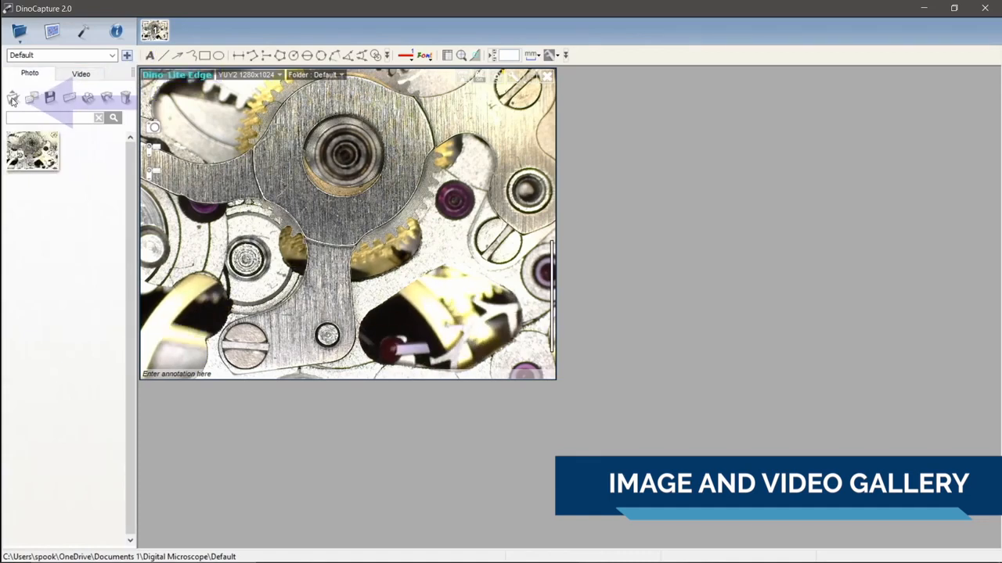
- Examine the export options for copying the captured photo, and cancel without exporting
double_click(33, 149)
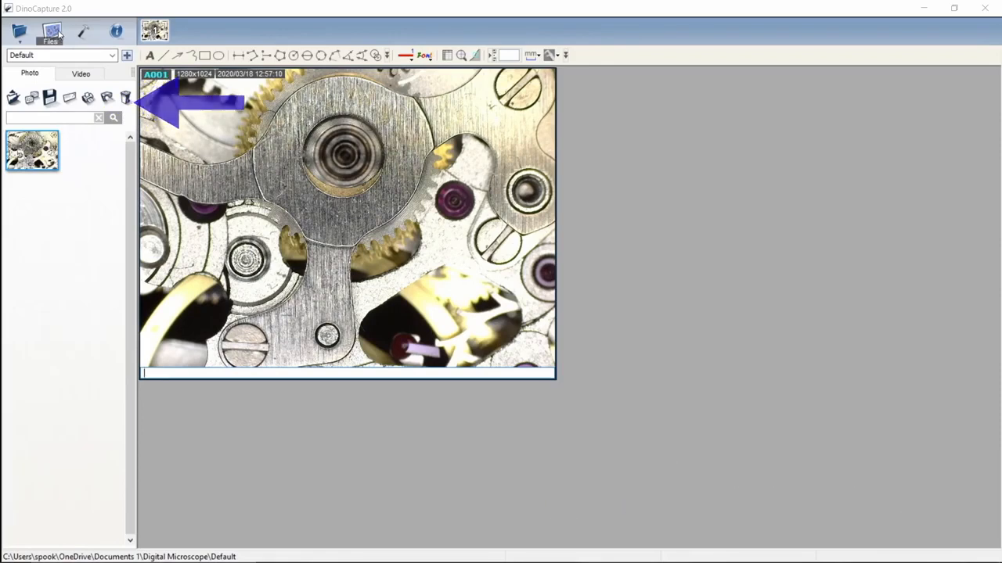
click(51, 31)
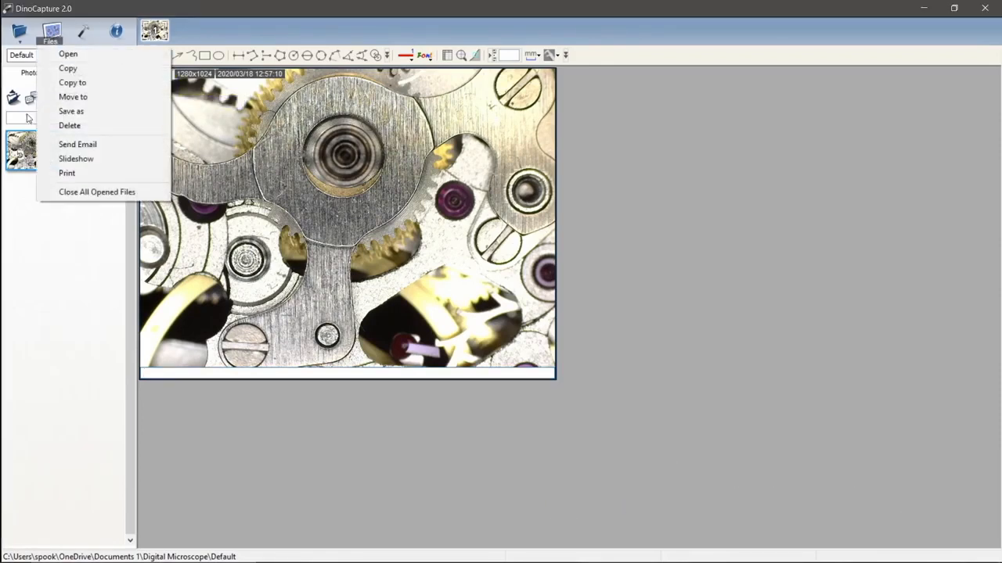
click(72, 82)
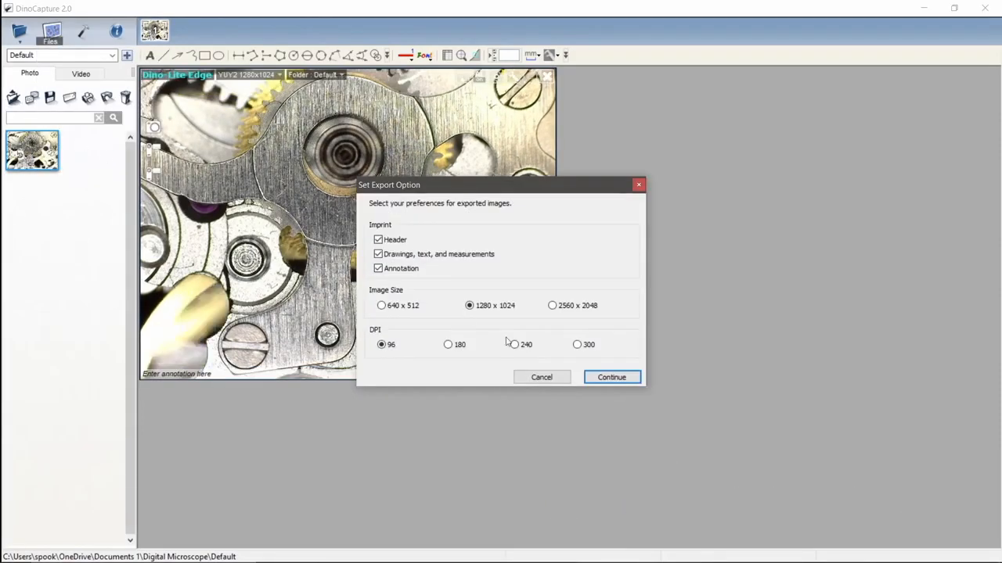
click(542, 377)
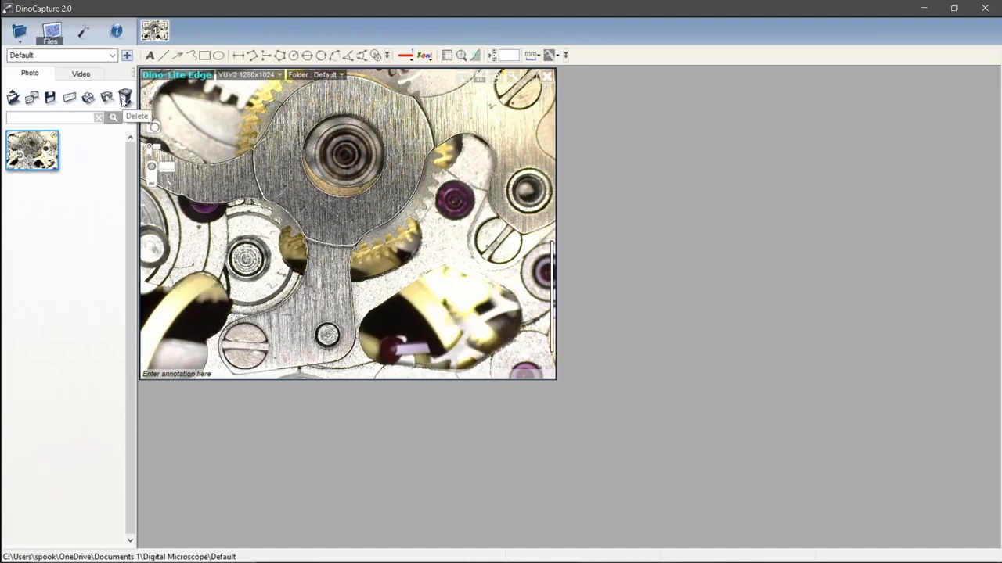
- Select the captured photo and examine its available file commands, including Delete, without applying any of them
click(65, 208)
double_click(35, 156)
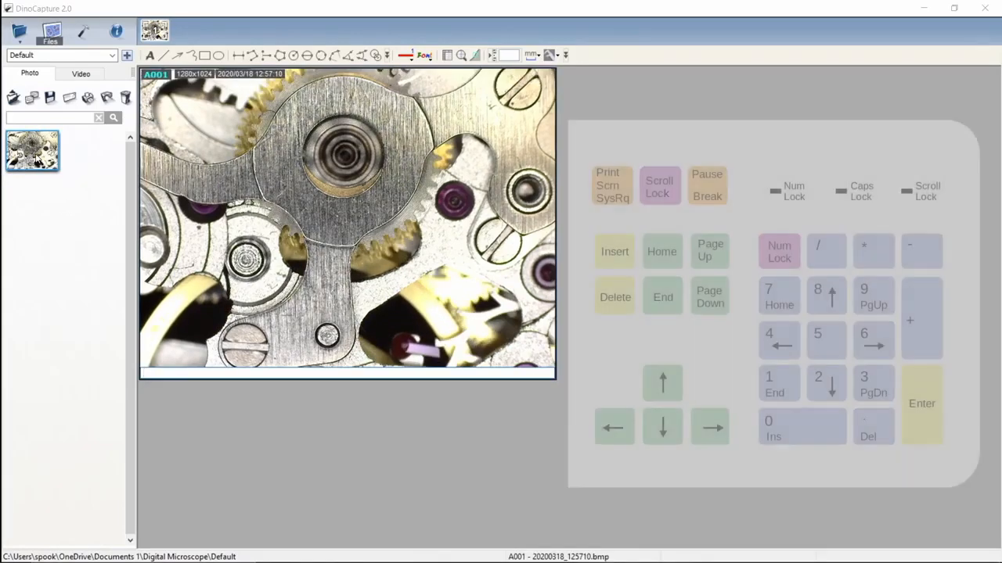
key(Delete)
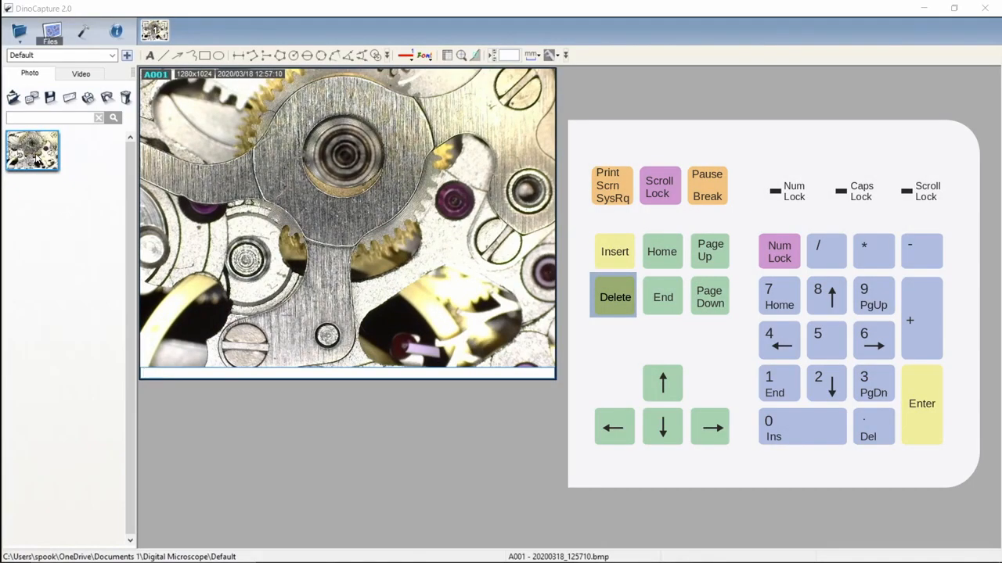
right_click(36, 157)
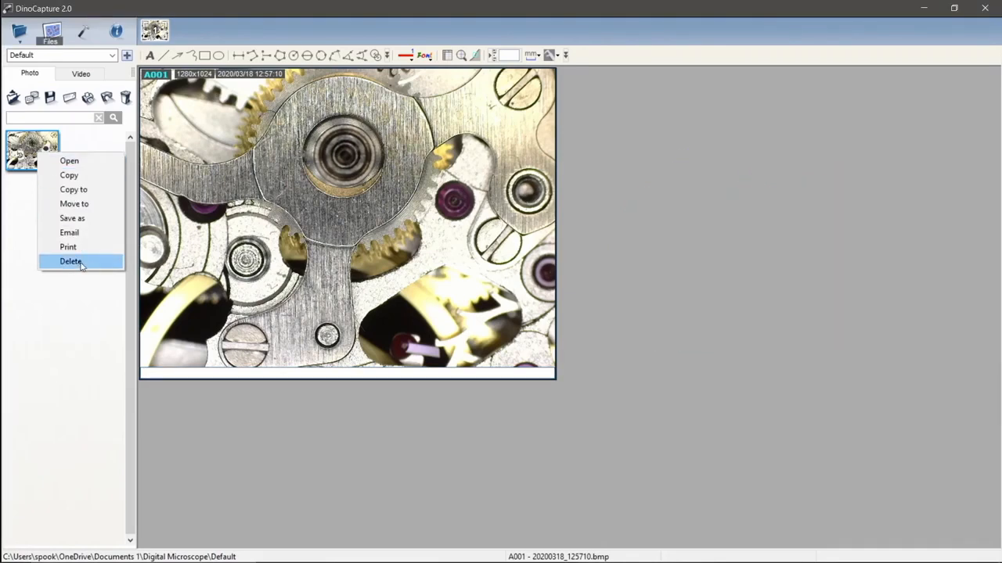
click(68, 331)
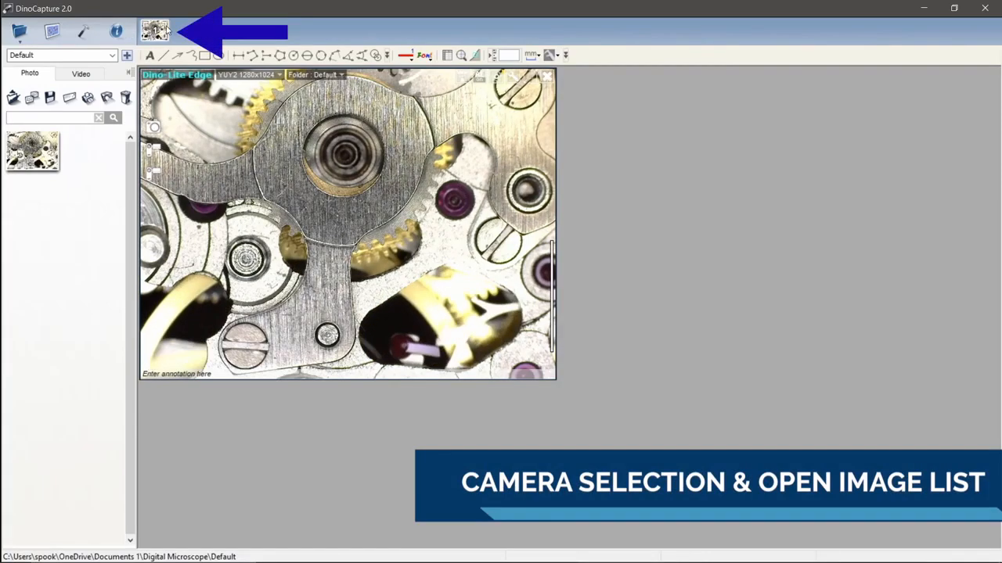
- Open the captured photo and alternate between it and the live camera view using the open image list
click(49, 161)
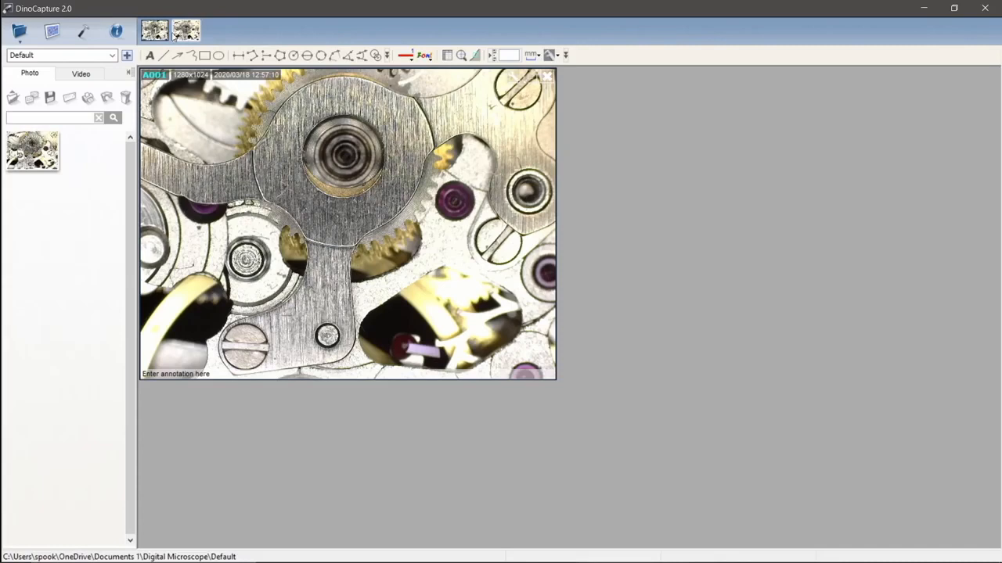
click(155, 30)
click(188, 31)
drag(274, 174, 573, 173)
- Activate the second connected camera so its live view opens beside the first camera's view
click(194, 31)
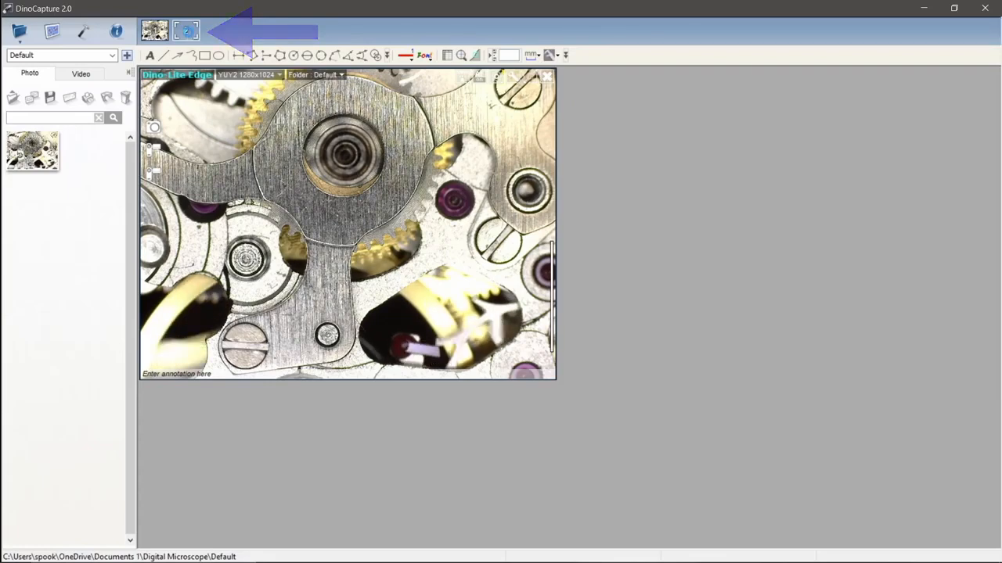
click(188, 31)
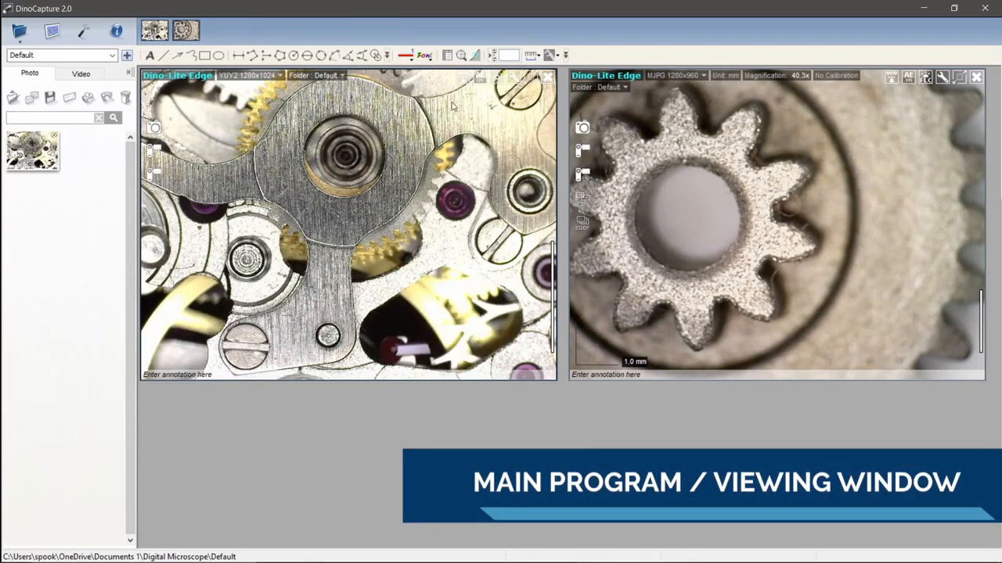
drag(348, 201, 182, 116)
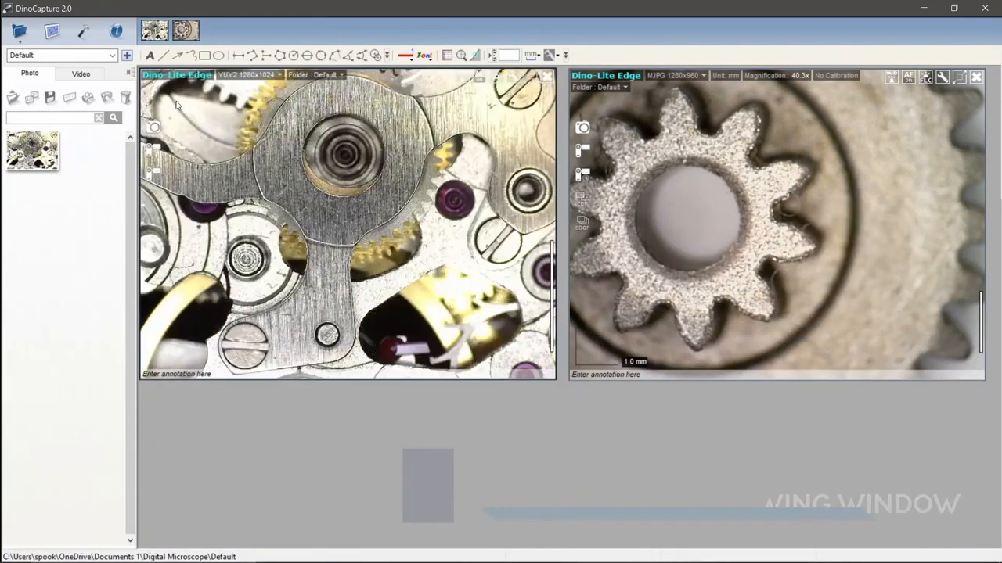
- Open the captured photo from the gallery in the viewing area while both live camera views stay open
click(33, 150)
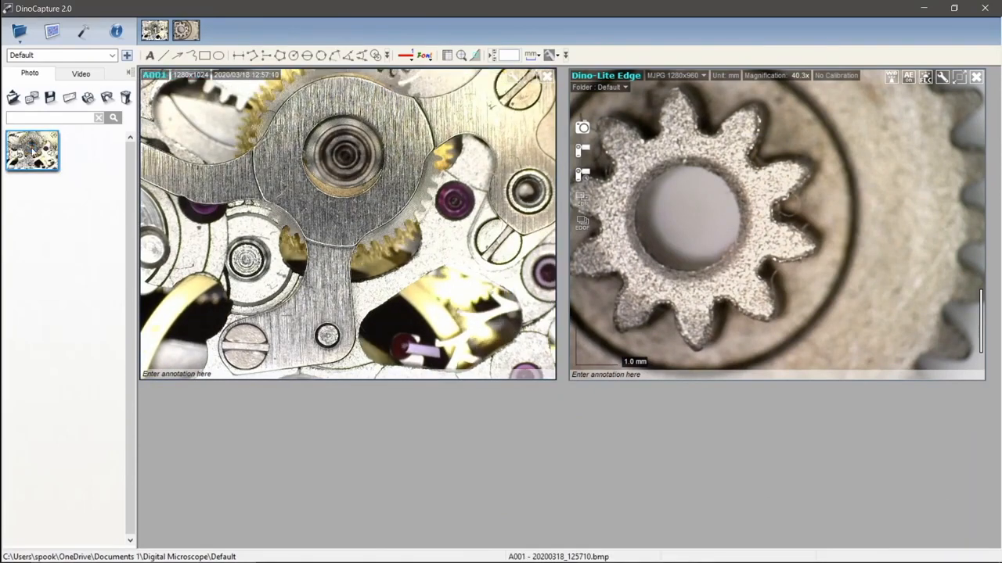
double_click(33, 150)
drag(184, 247, 214, 113)
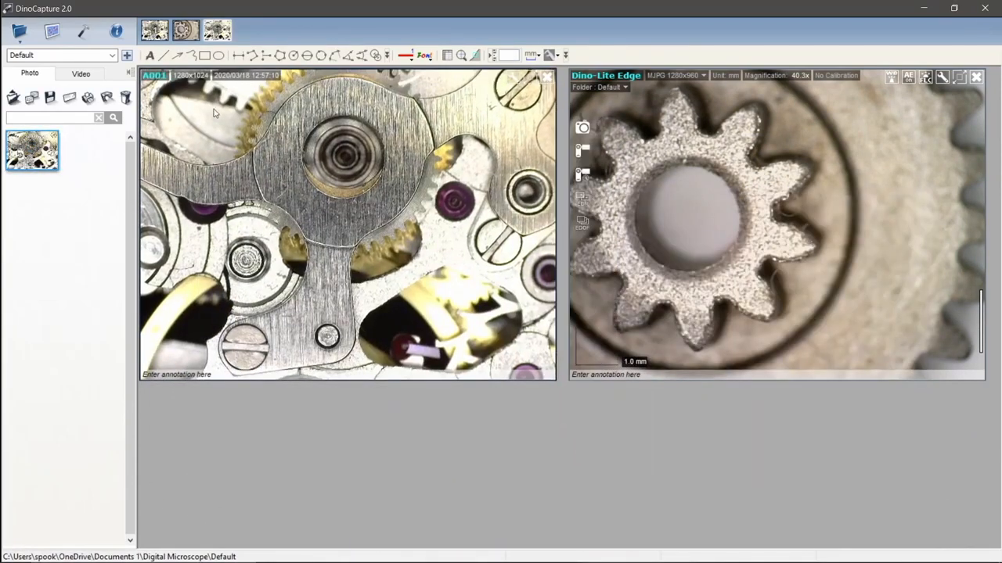
- Move the open captured photo down to uncover the first camera's live view, and close the photo
drag(445, 143, 415, 232)
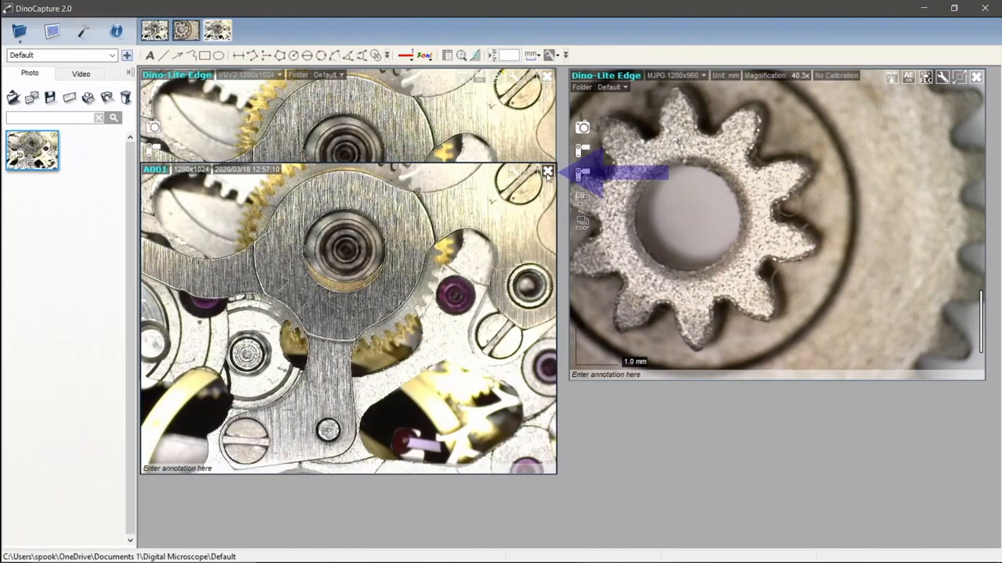
click(547, 171)
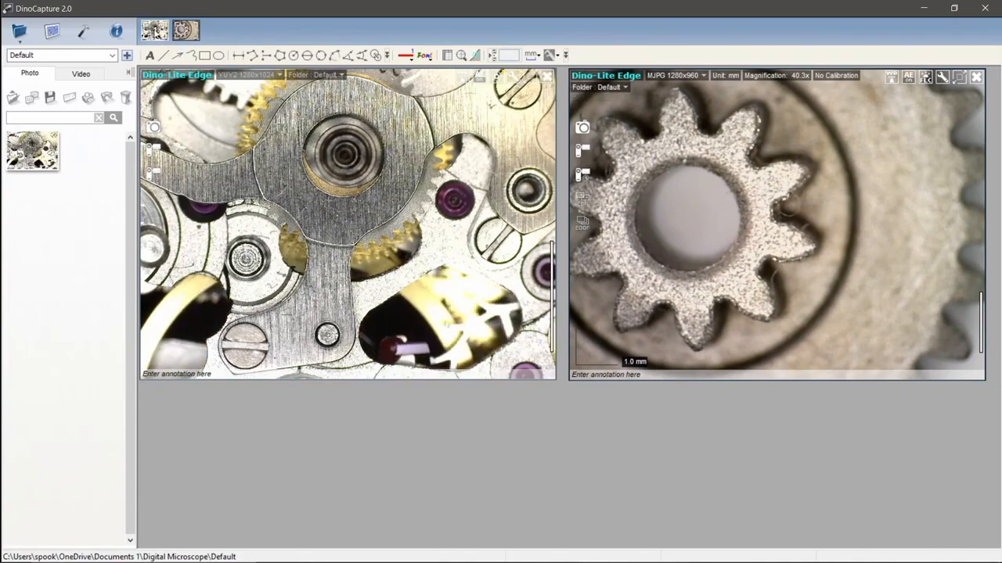
- Close the first camera's live view and reopen it from the camera previews
click(546, 77)
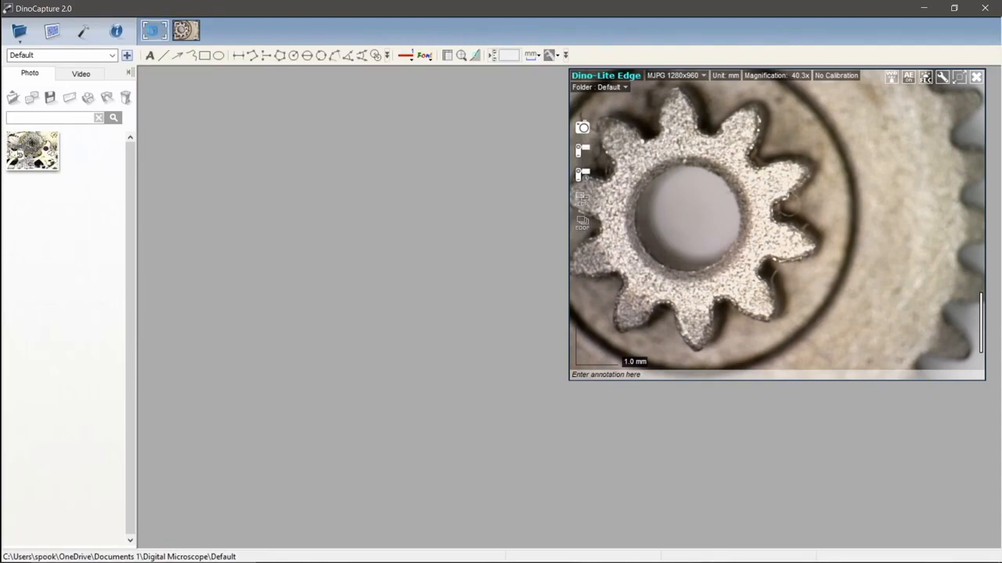
click(154, 29)
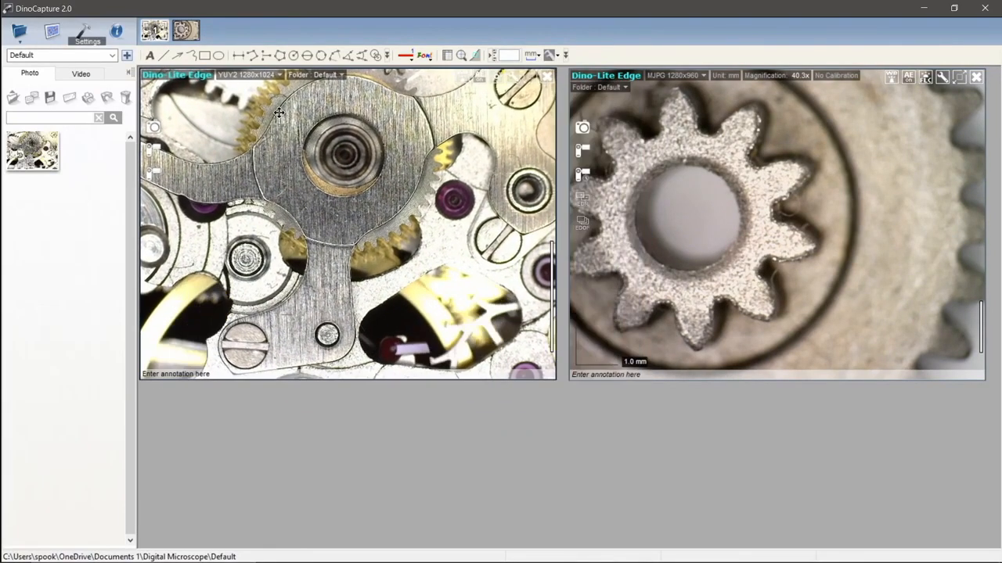
click(547, 77)
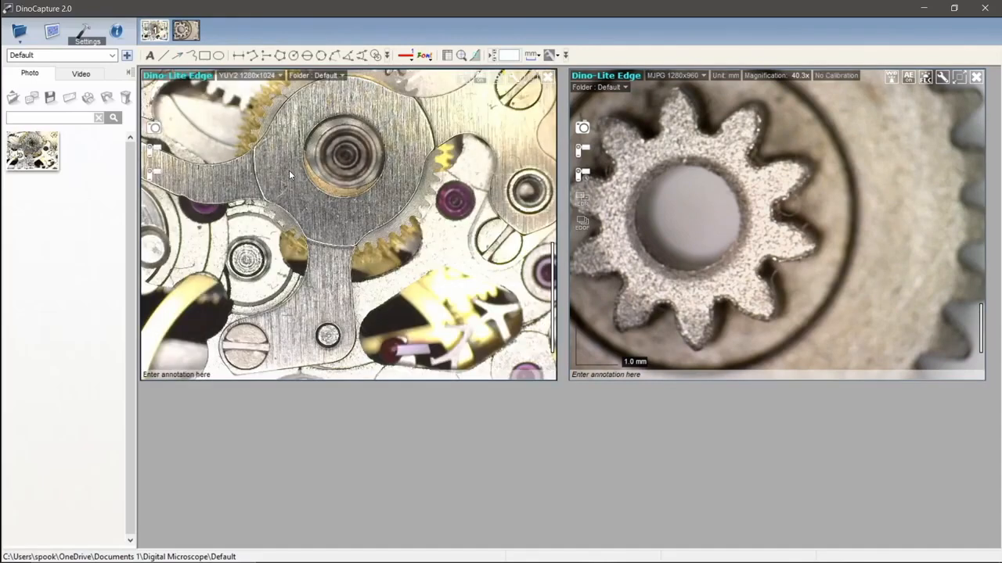
- Maximize the first camera's live view with the tools kept, and restore it to its normal size
click(531, 78)
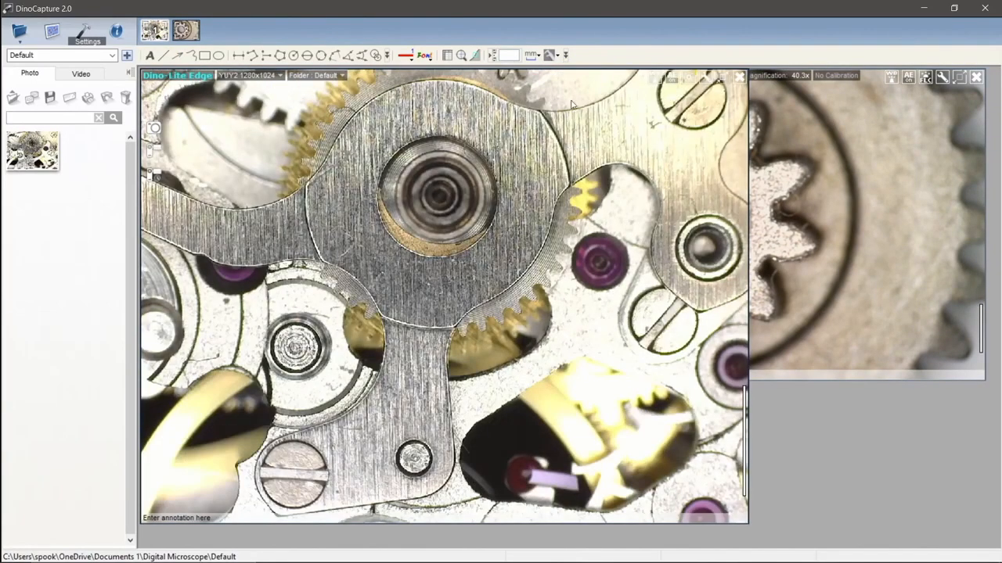
click(721, 77)
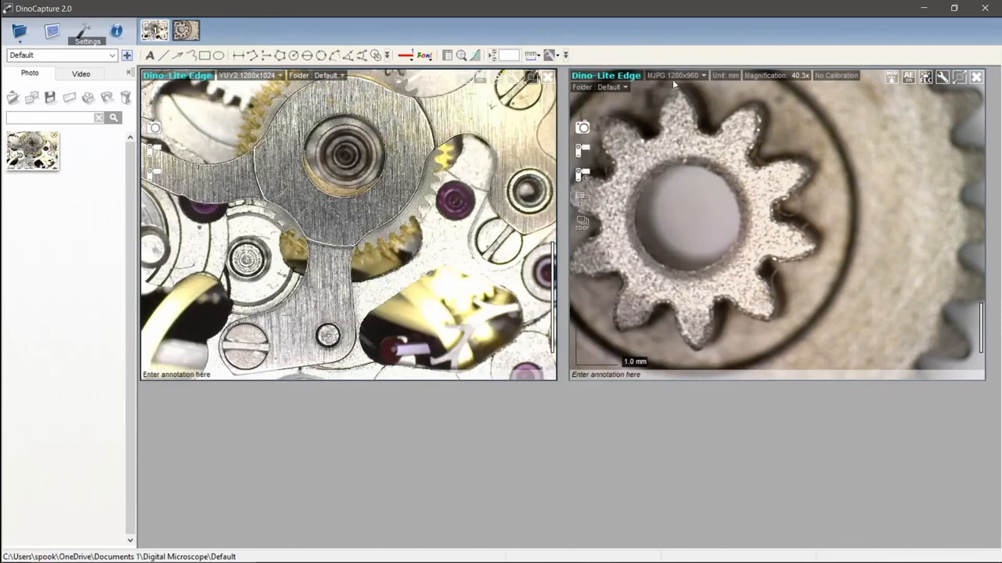
- Set the default full screen mode to Full Screen (no tools), show the first camera's view in full screen and exit it
click(84, 33)
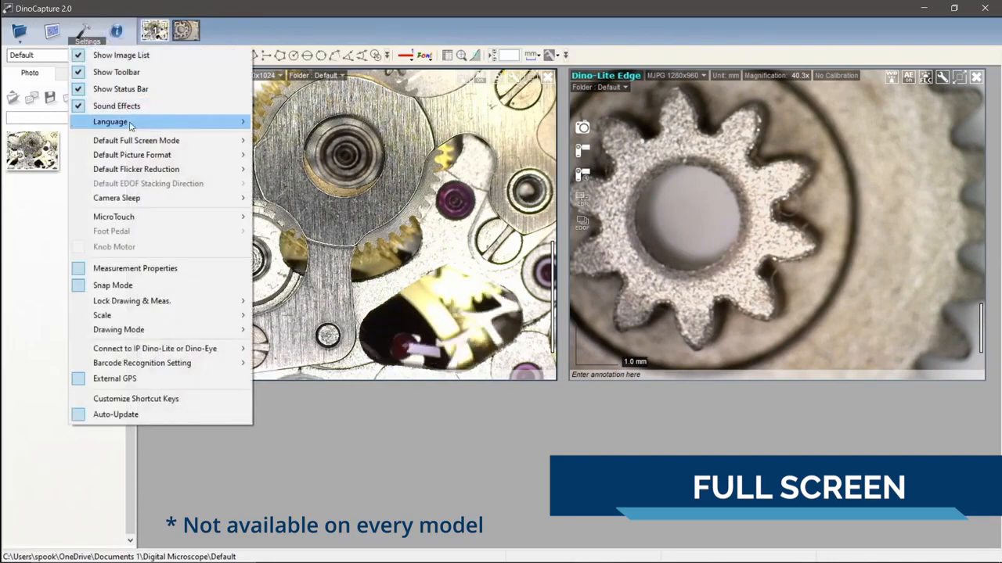
mouse_move(152, 143)
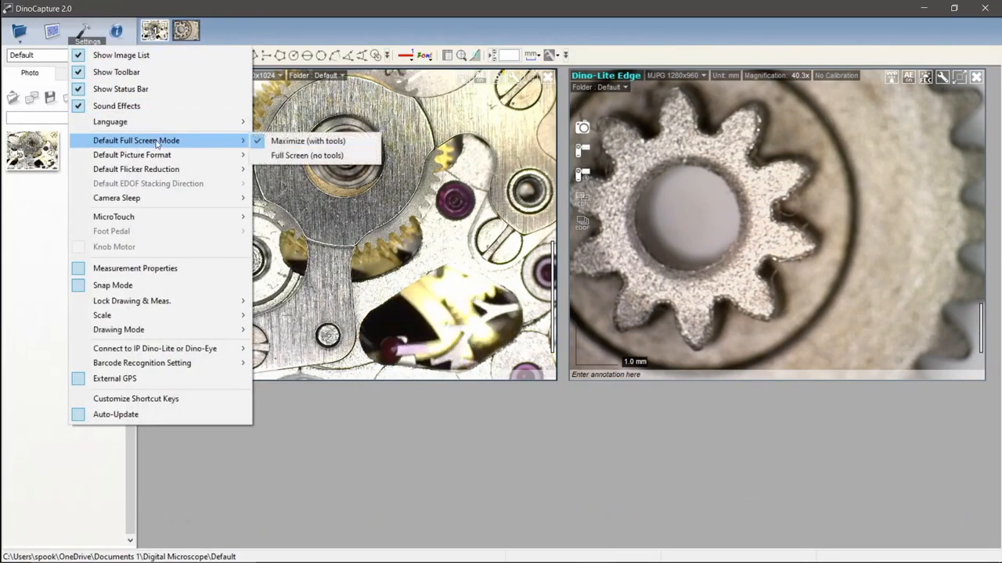
click(291, 156)
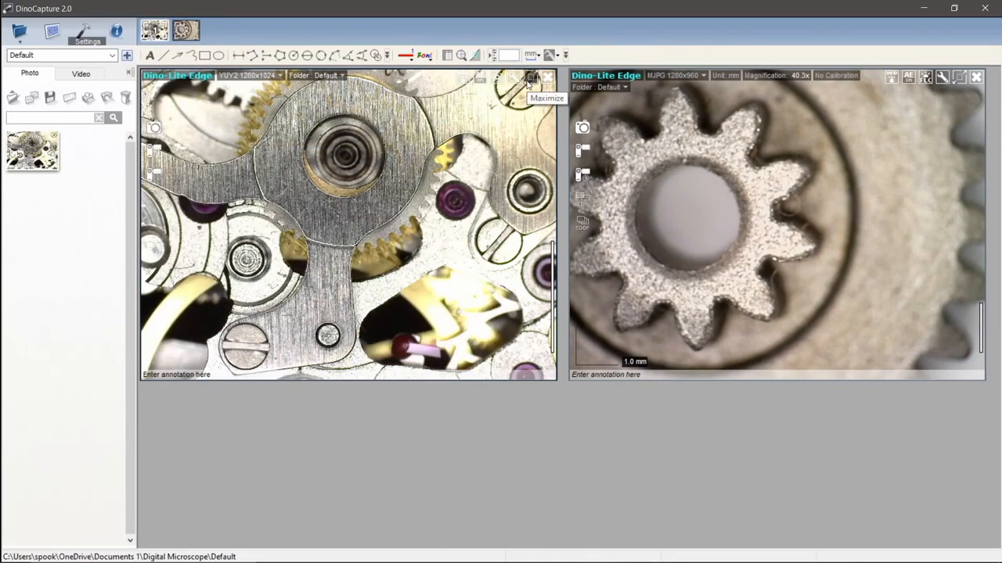
click(530, 79)
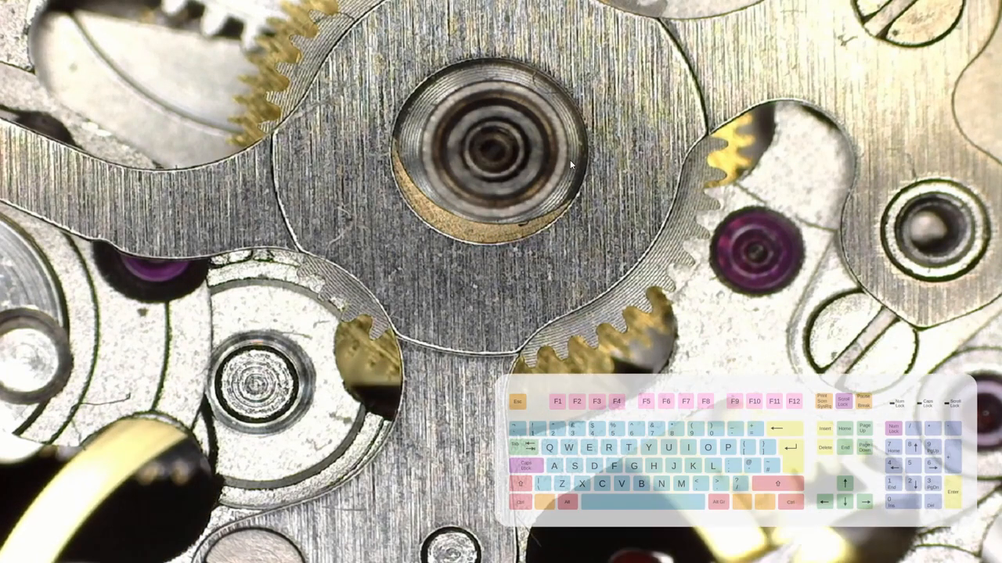
key(Escape)
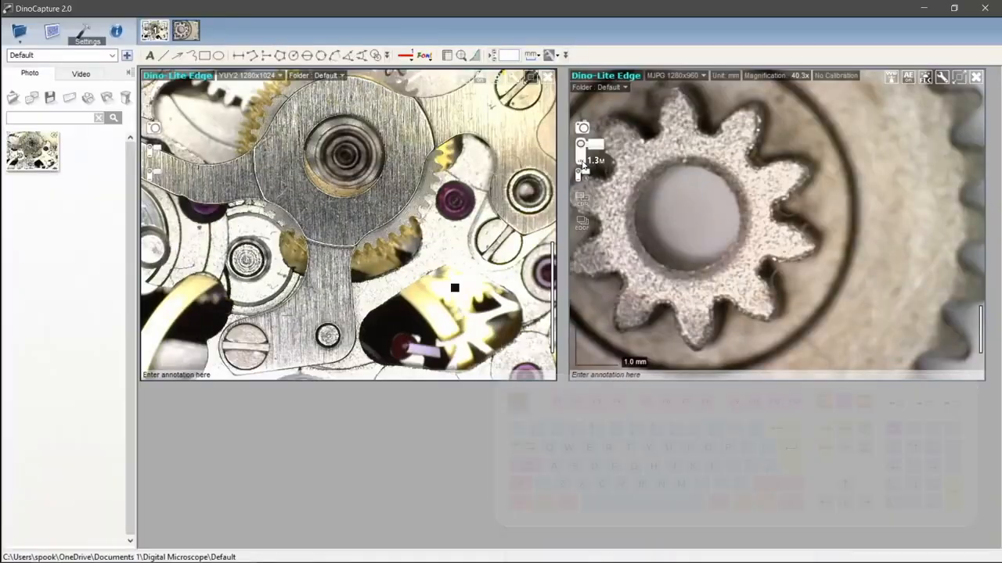
- Open the first camera's Camera Adjustment settings, move the dialog off its live view and set Brightness to 125
click(514, 77)
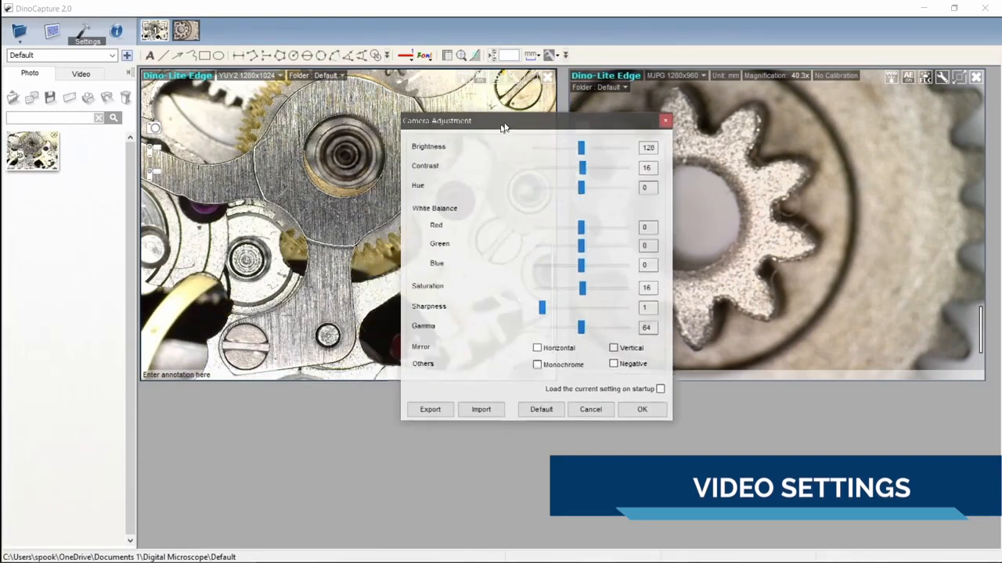
drag(503, 127, 583, 112)
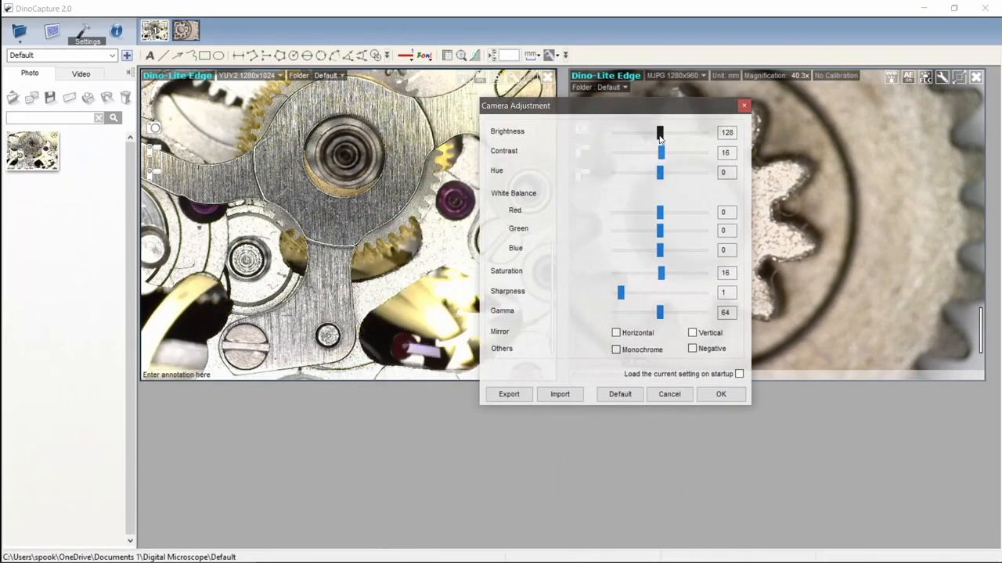
mouse_move(659, 137)
mouse_down()
mouse_move(633, 137)
mouse_move(659, 143)
mouse_up()
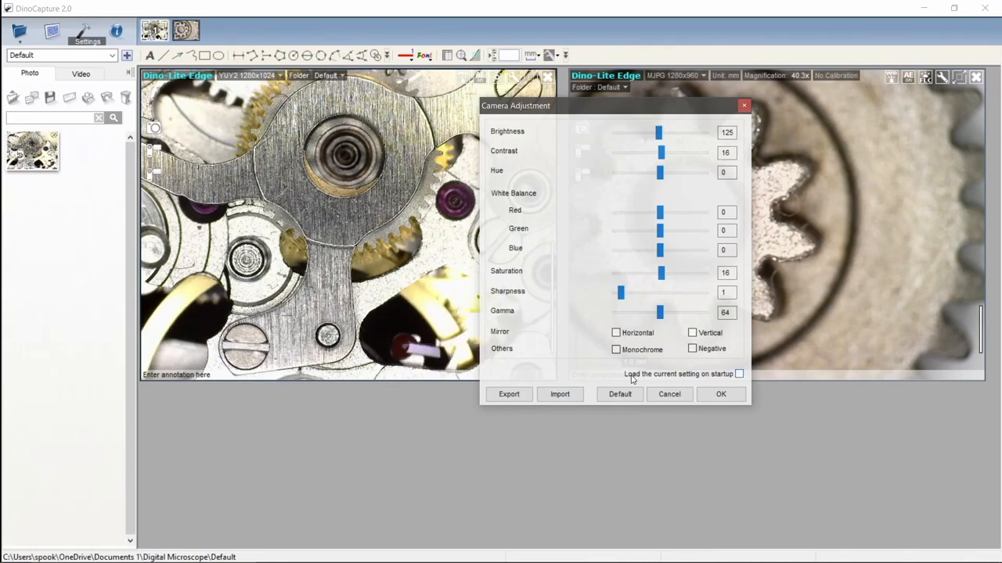
- Preview the Negative and Monochrome effects on the first camera, separately and combined, and turn both off
click(693, 349)
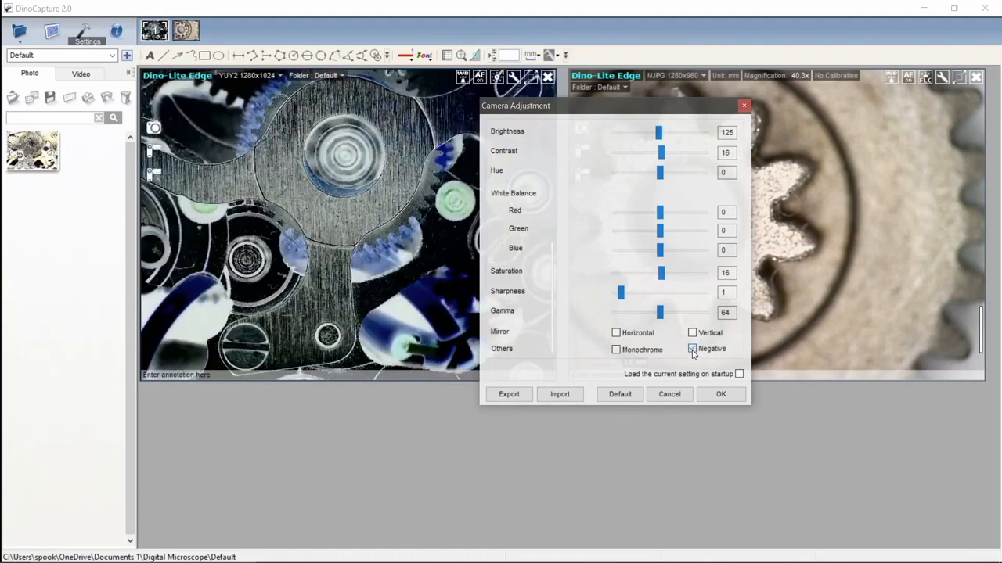
click(692, 350)
click(647, 356)
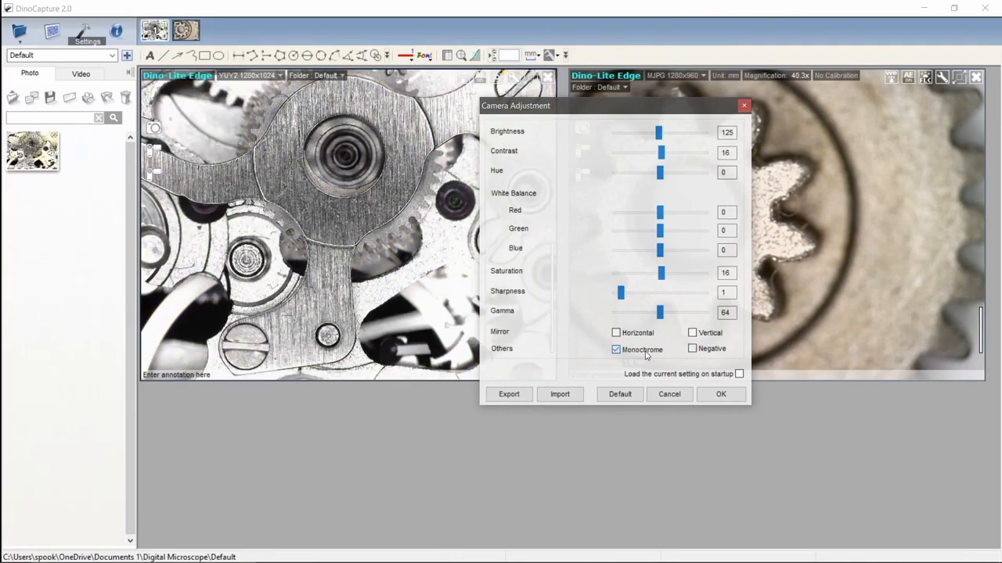
click(694, 349)
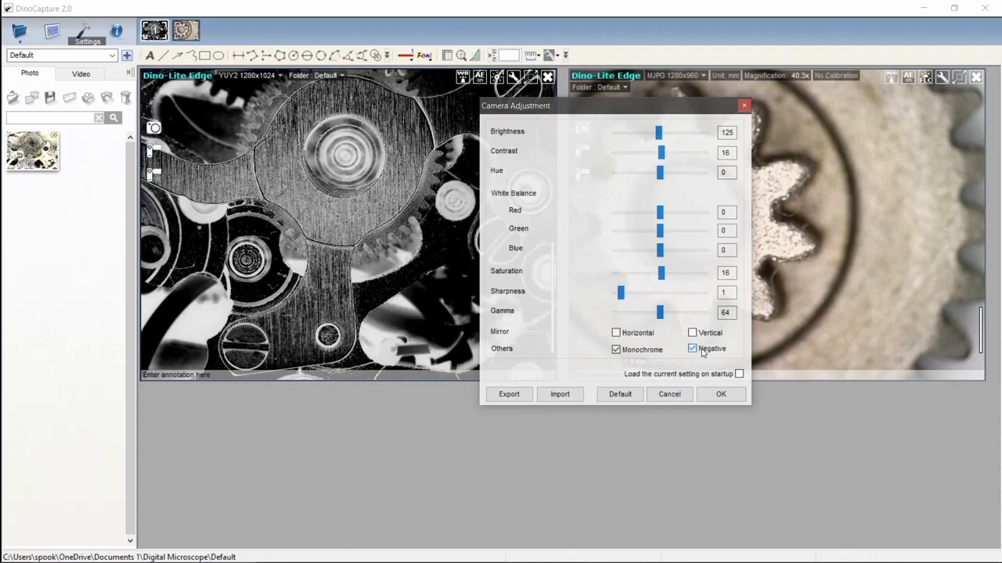
click(702, 352)
click(653, 354)
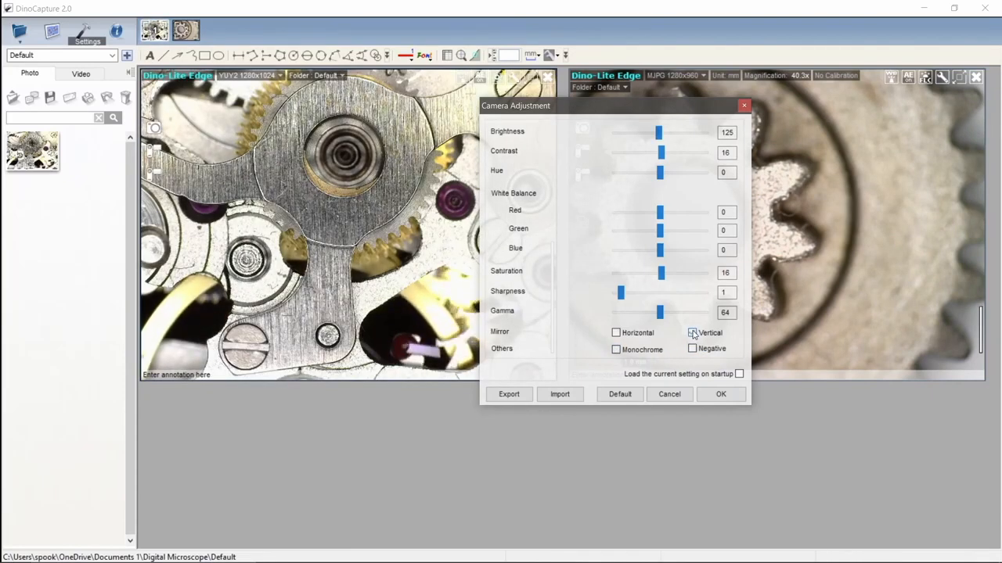
- Preview vertical and horizontal mirroring on the first camera, turn both off and close Camera Adjustment without confirming
click(693, 334)
click(693, 333)
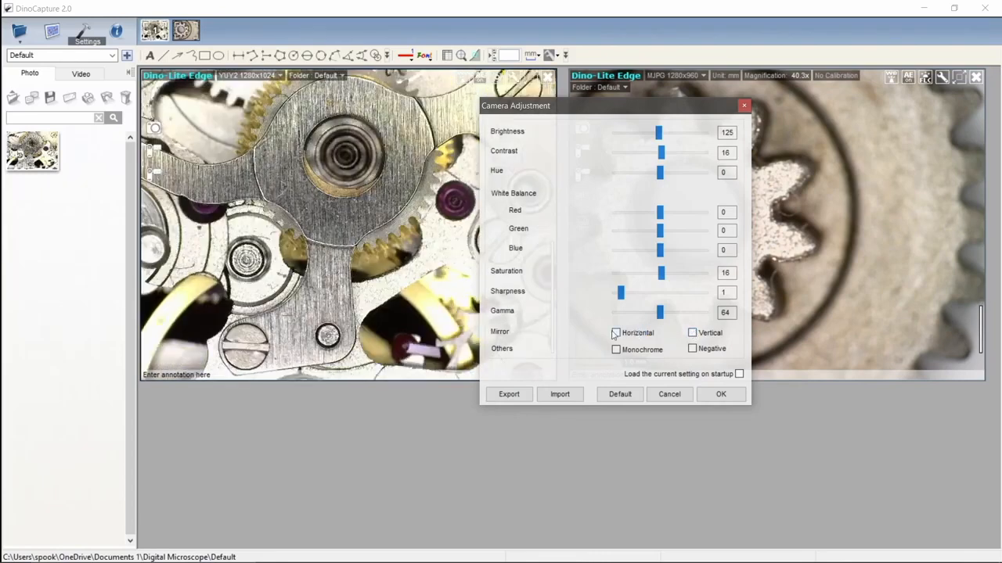
click(616, 334)
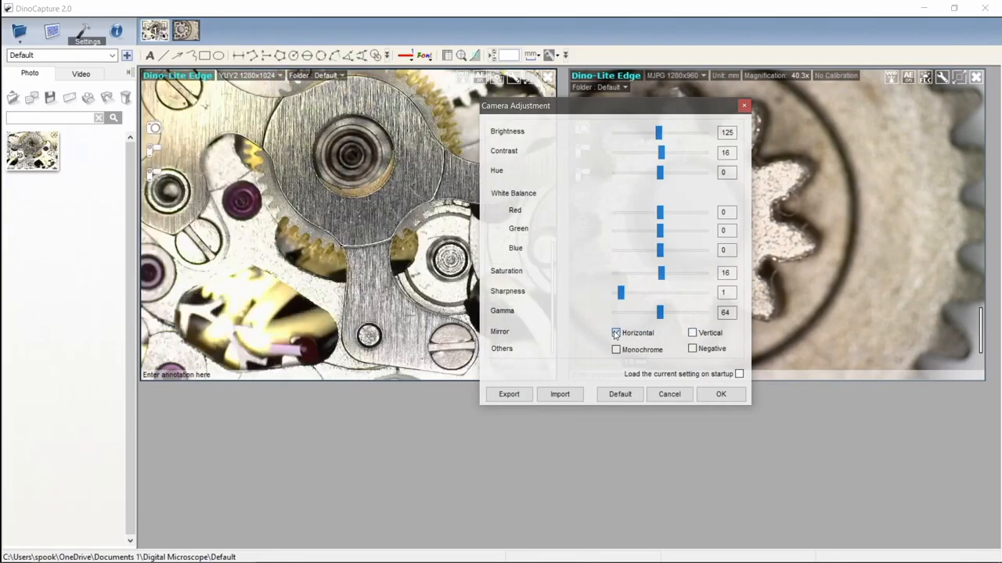
click(616, 333)
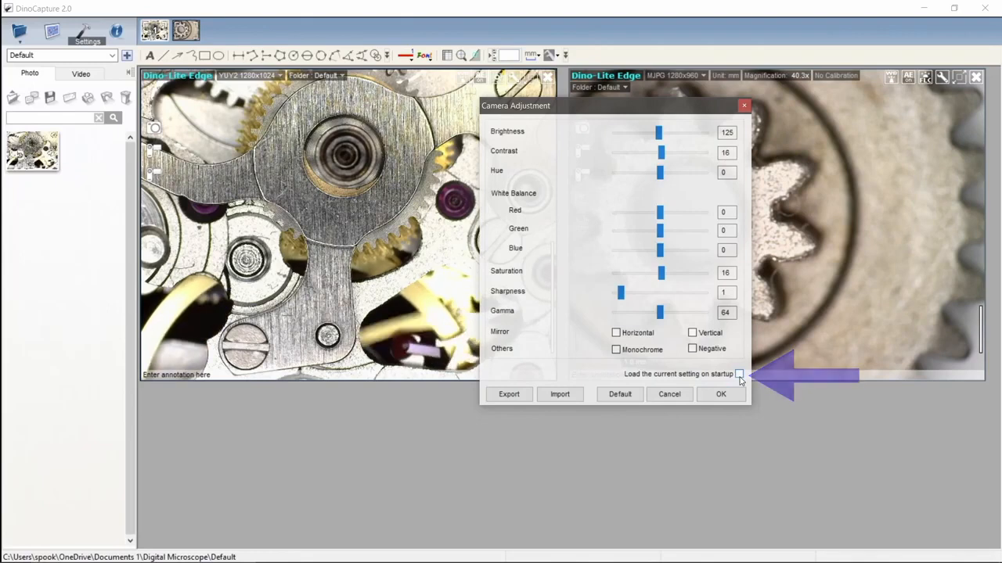
click(744, 105)
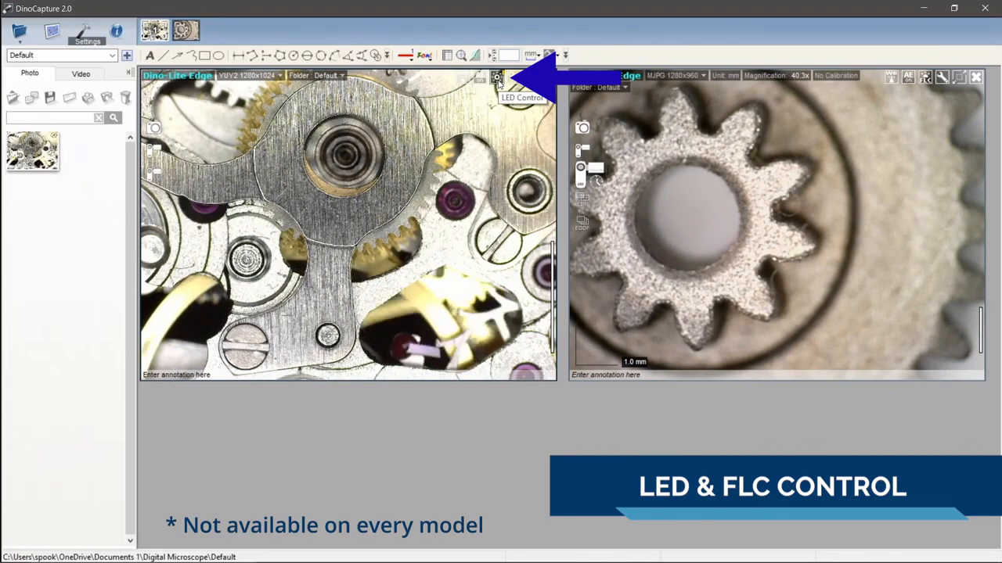
- Switch the LEDs off and back on for the first camera and for the second camera
click(498, 80)
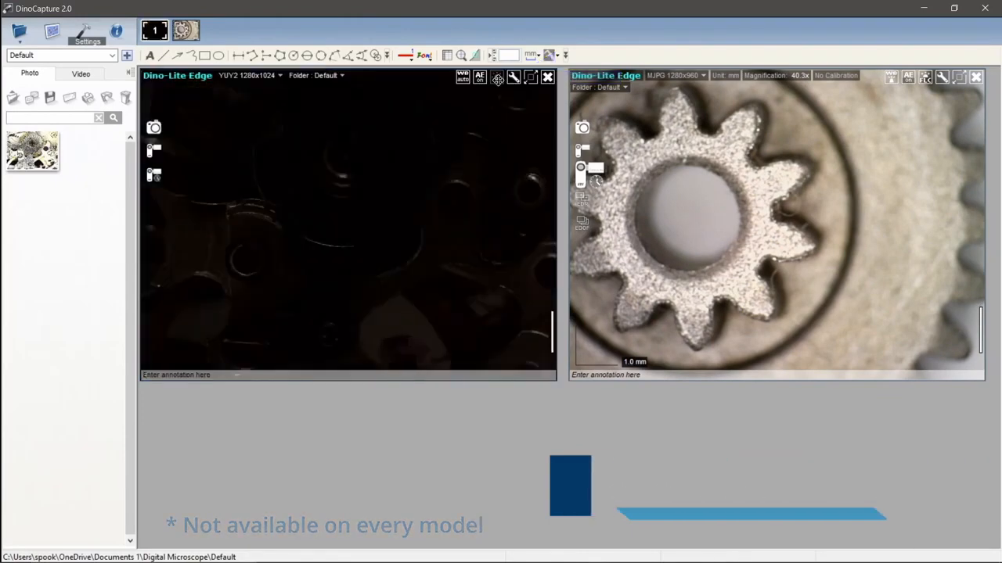
click(497, 80)
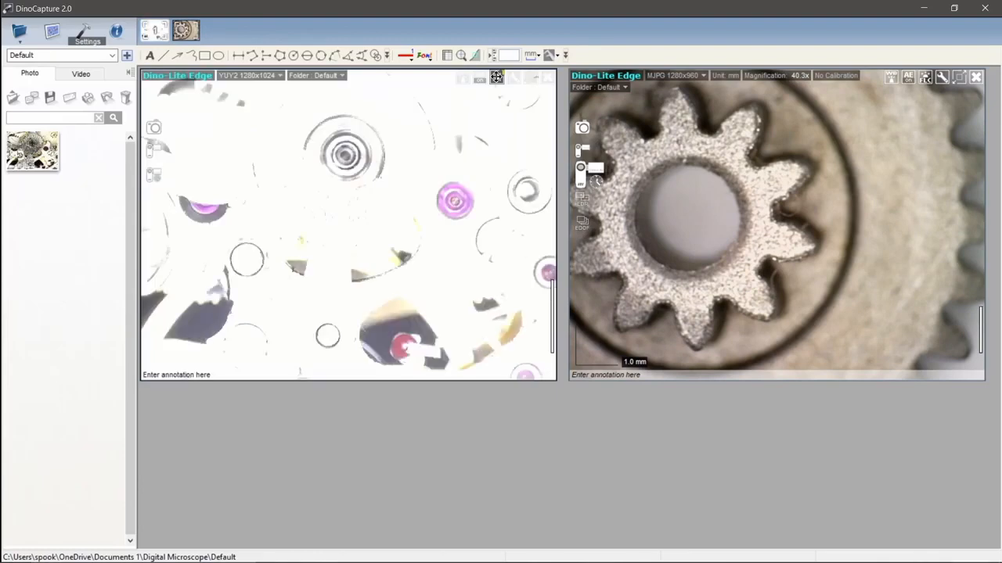
click(927, 83)
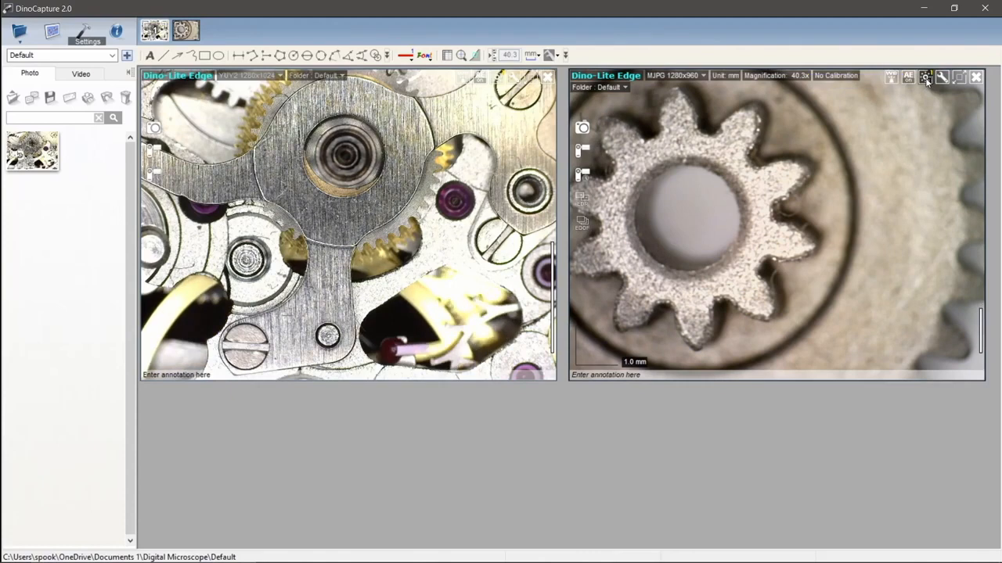
click(926, 81)
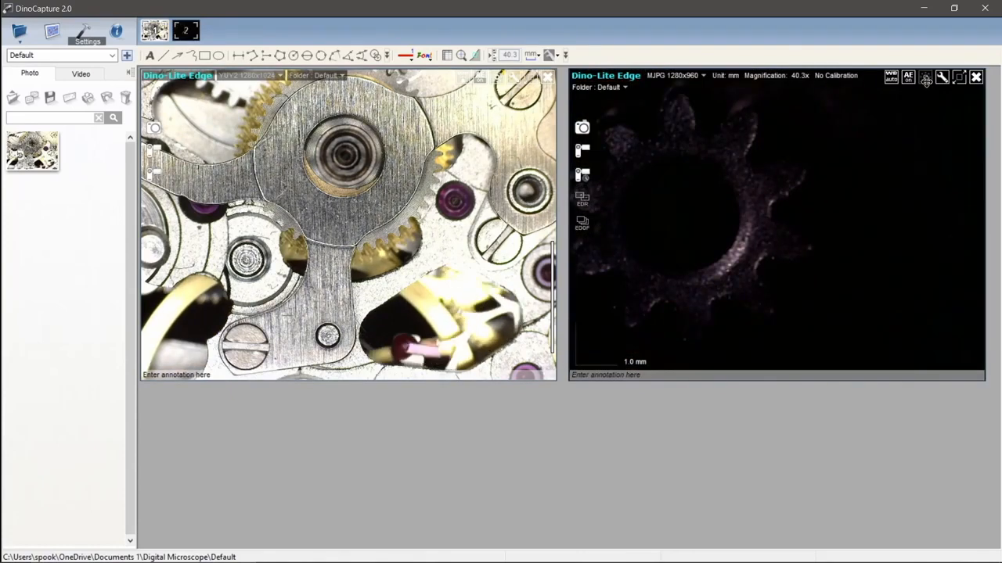
click(925, 81)
- Switch the second camera's LED segments 1, 4 and 3 off and on again, and lower and raise its LED brightness
mouse_move(930, 82)
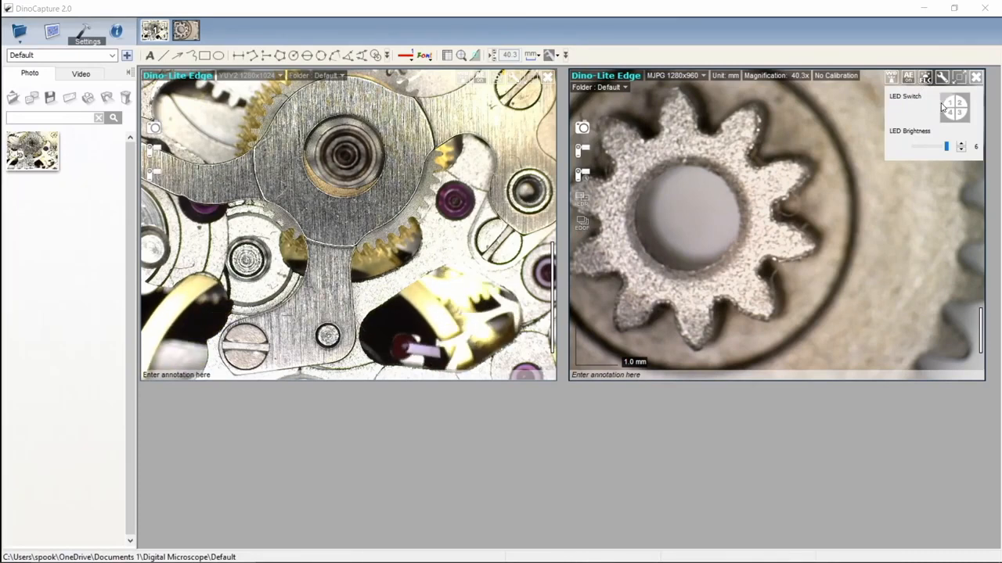
click(948, 105)
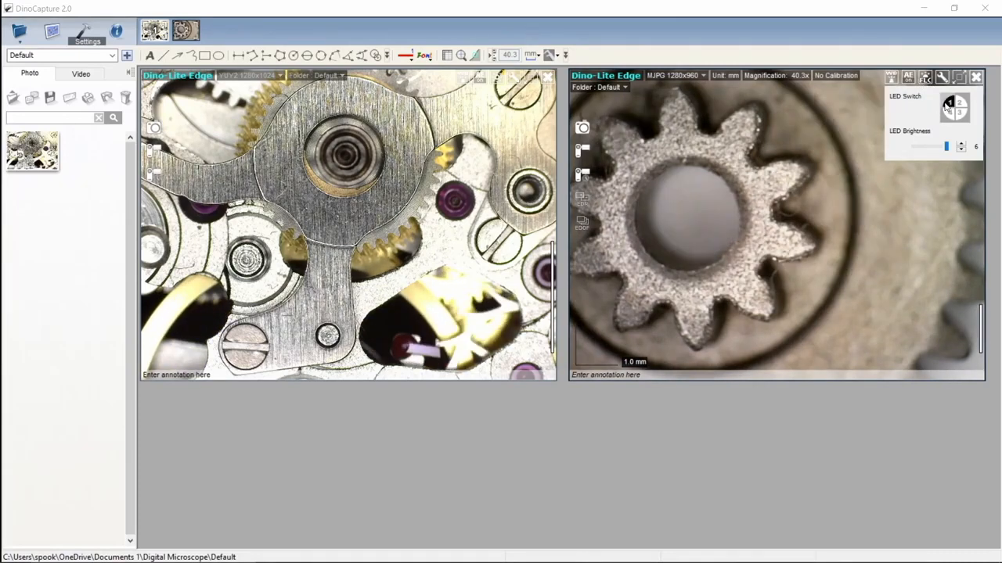
click(949, 114)
click(961, 115)
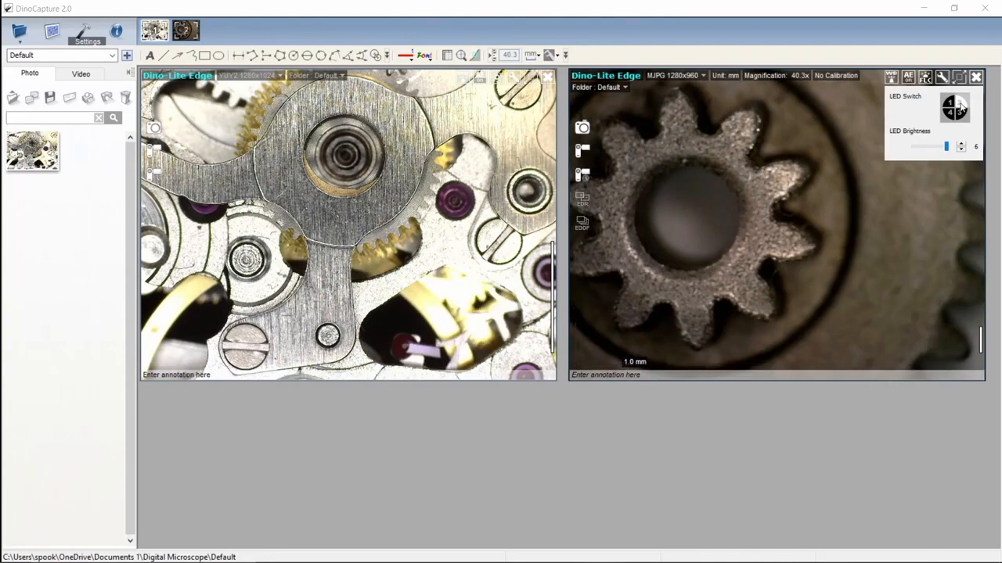
click(961, 115)
click(948, 113)
click(948, 104)
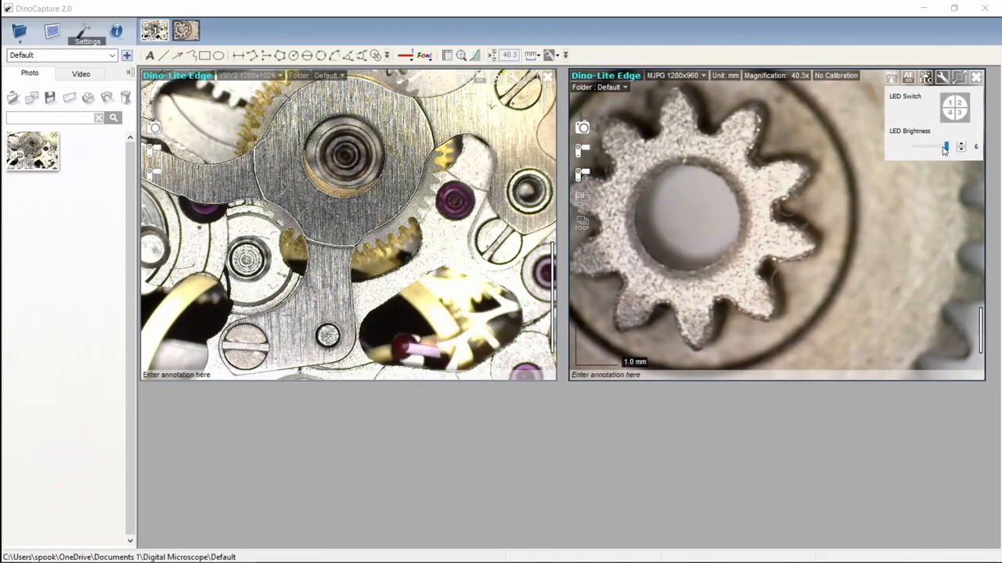
scroll(943, 150, down, 5)
scroll(943, 148, up, 5)
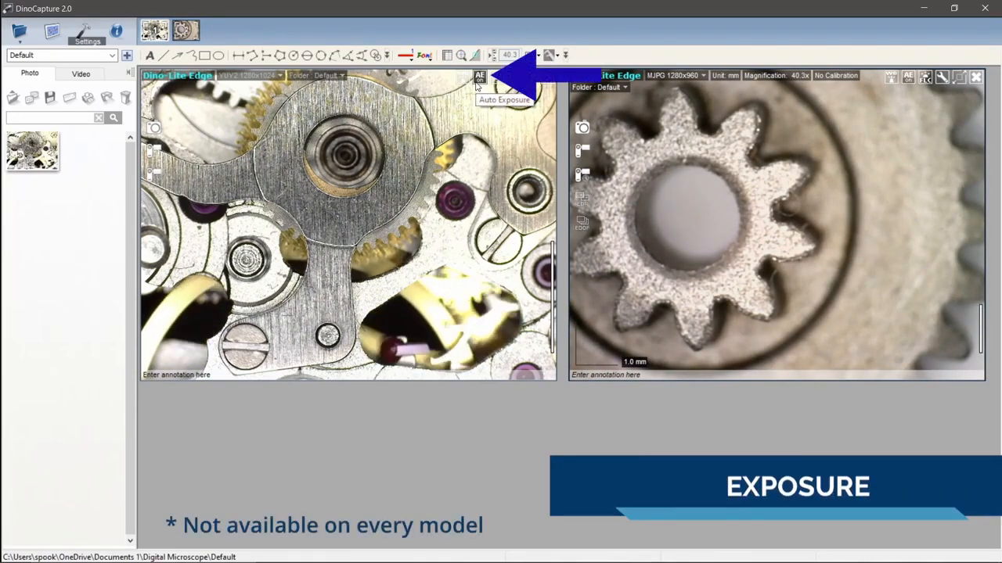
- Open the first camera's exposure settings and lower the Luma level with auto exposure on
click(478, 81)
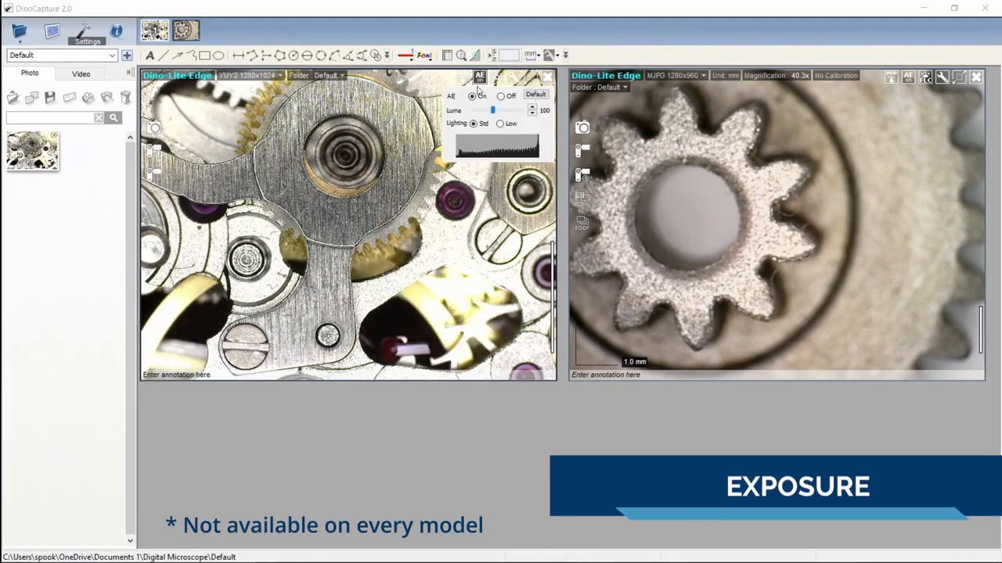
click(482, 76)
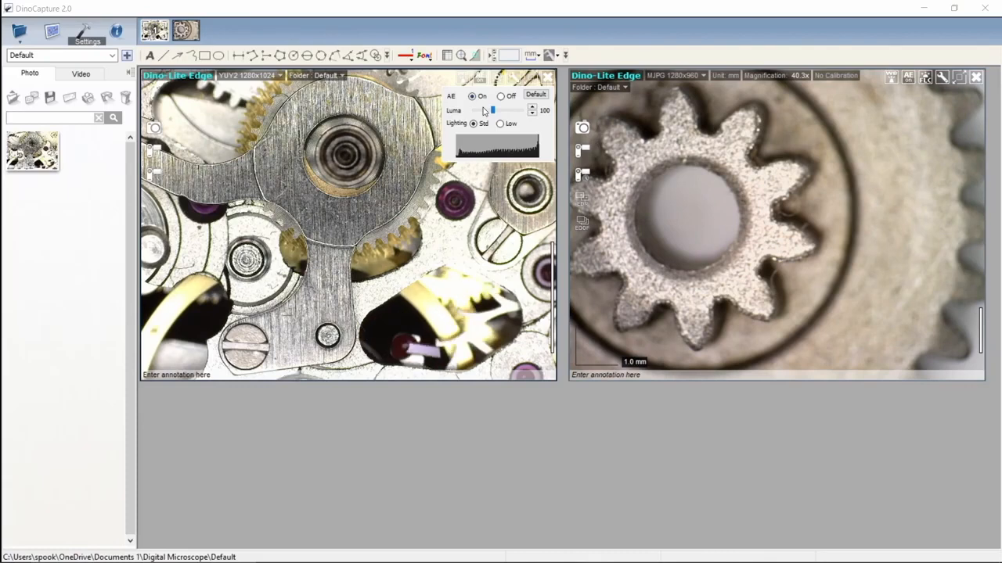
scroll(486, 113, up, 5)
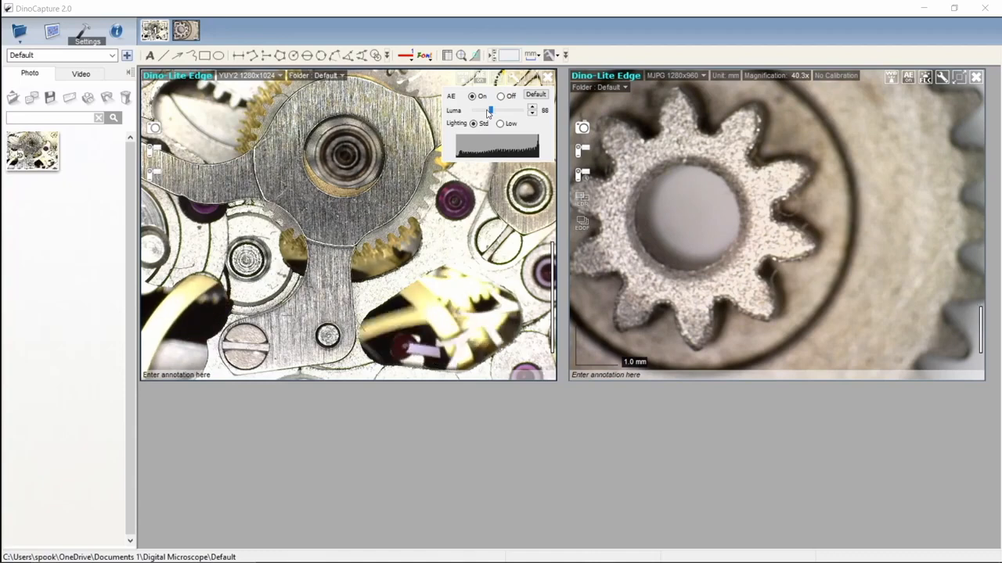
- Try the first camera's Luma level and its shutter with auto exposure off, and restore the default exposure settings
drag(487, 112, 490, 112)
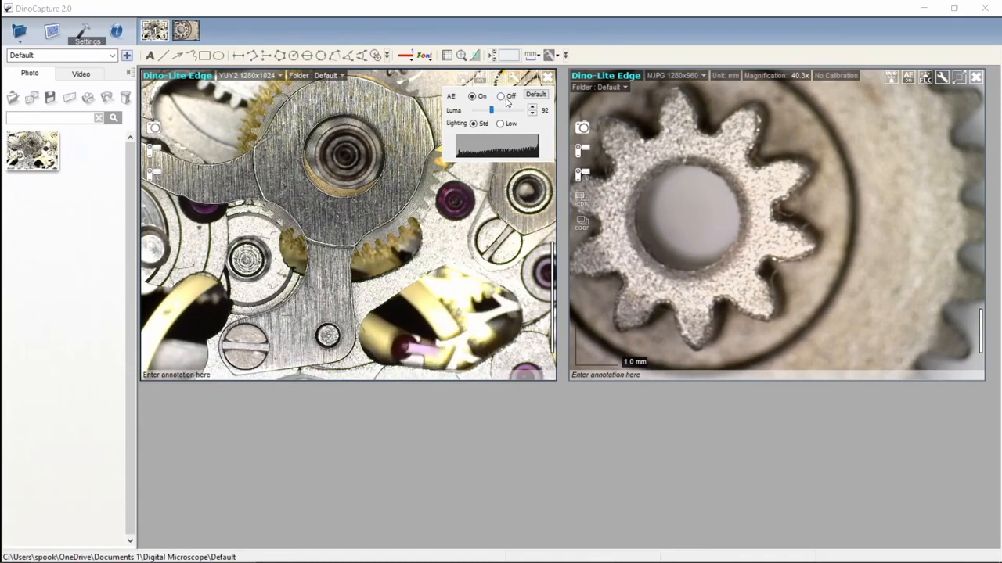
click(502, 97)
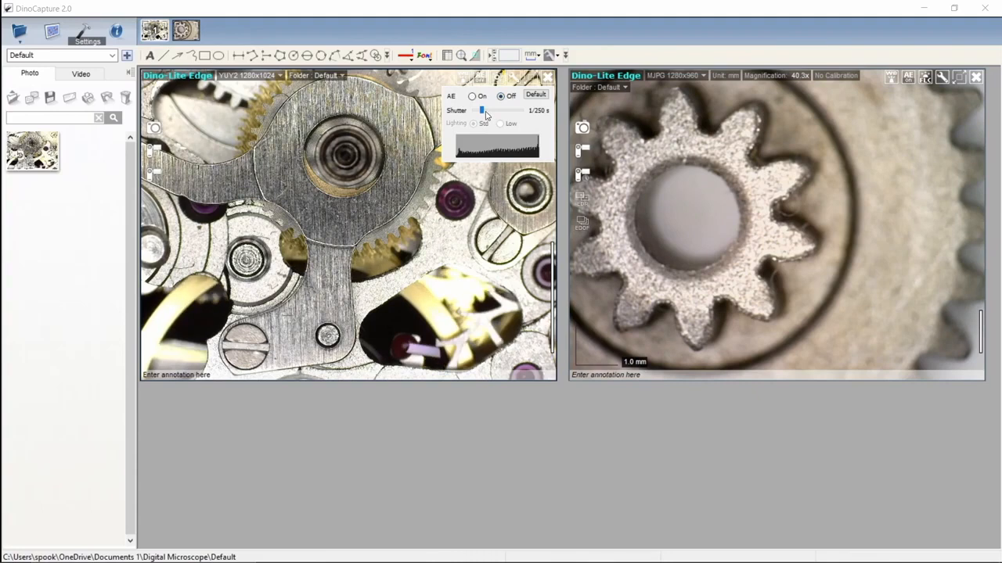
scroll(486, 112, down, 2)
scroll(485, 111, up, 3)
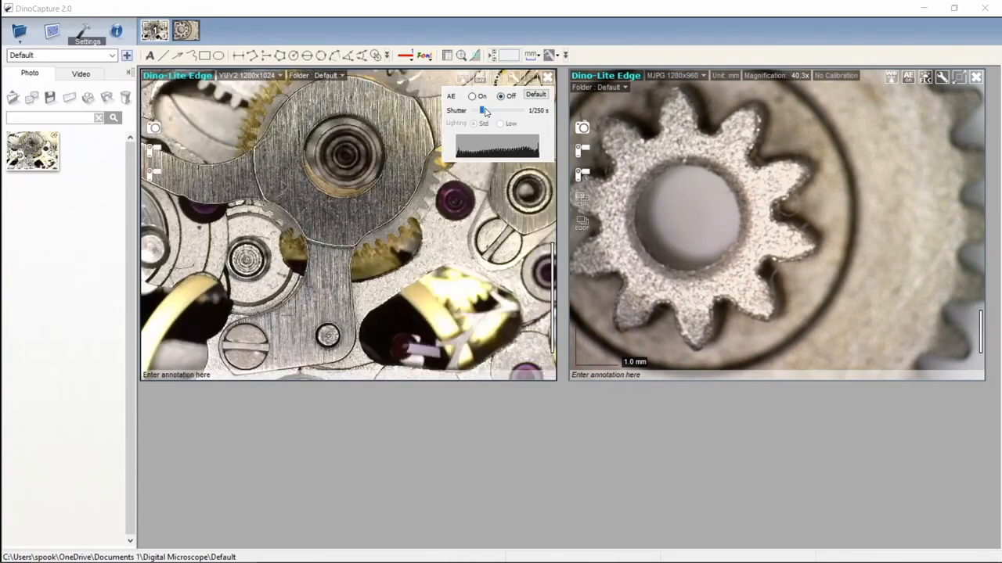
click(529, 94)
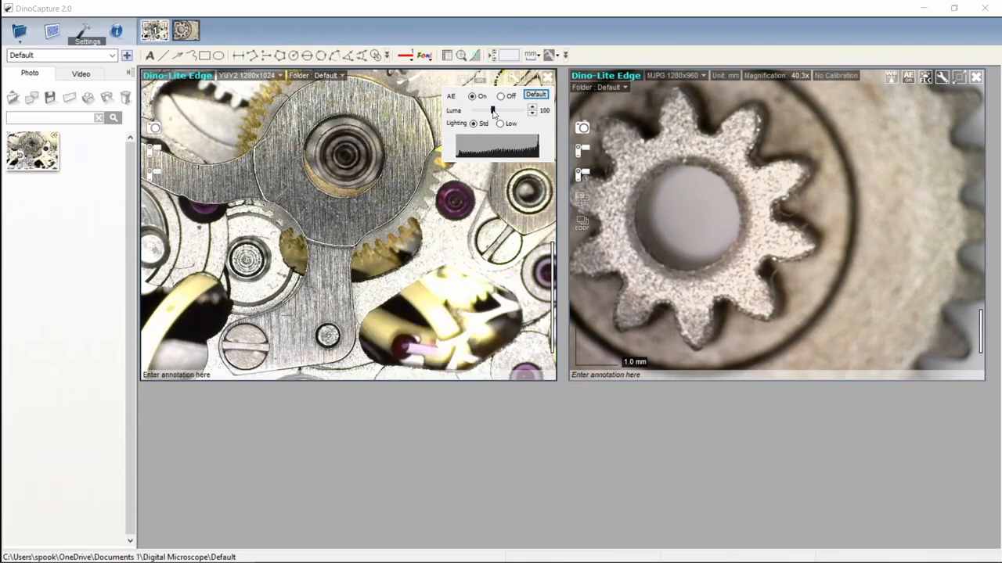
scroll(494, 112, down, 2)
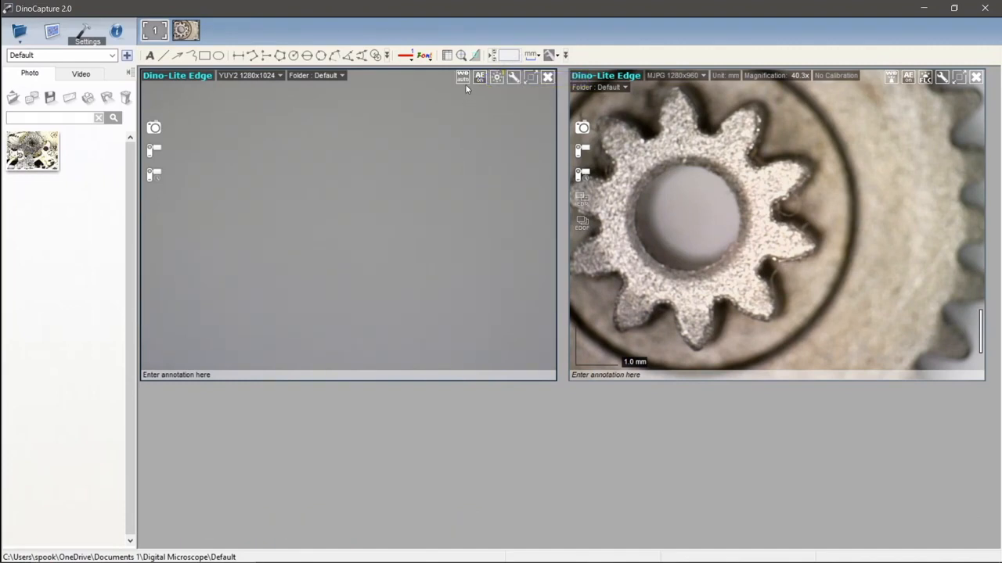
- Set the first camera's white balance against the plain grey surface in view
click(463, 78)
click(463, 95)
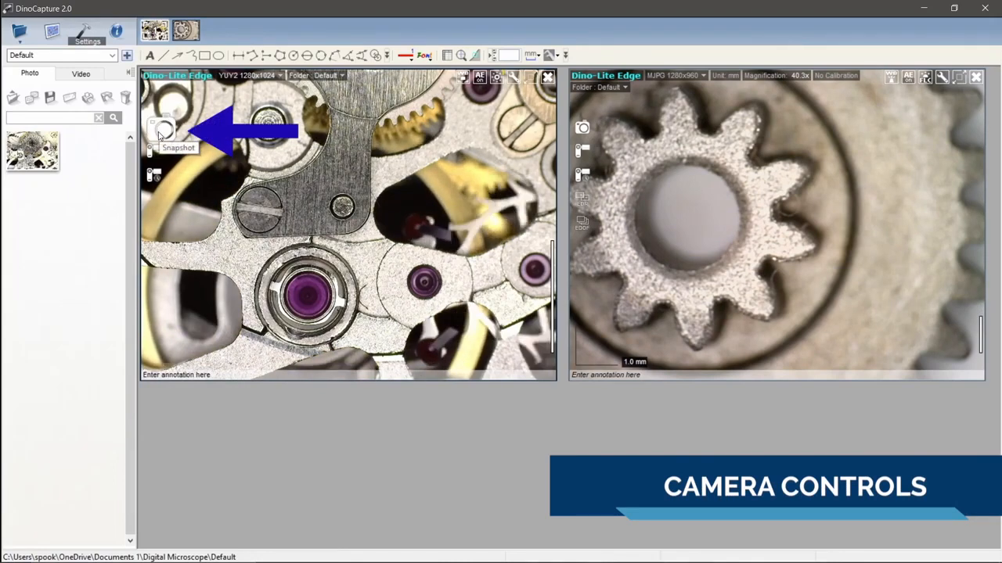
- Take a snapshot of the watch movement with the first camera and record a short video of it
click(159, 131)
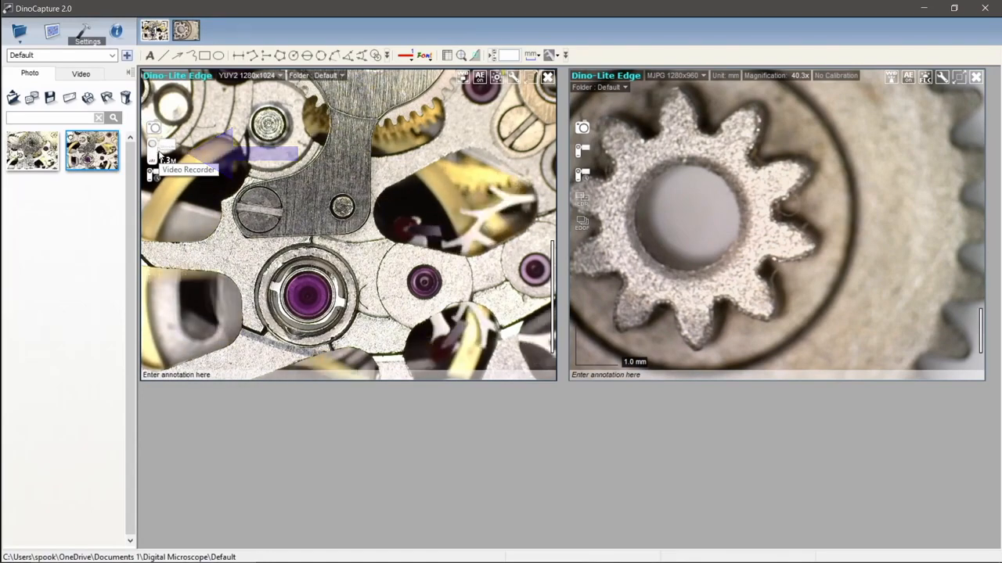
click(159, 152)
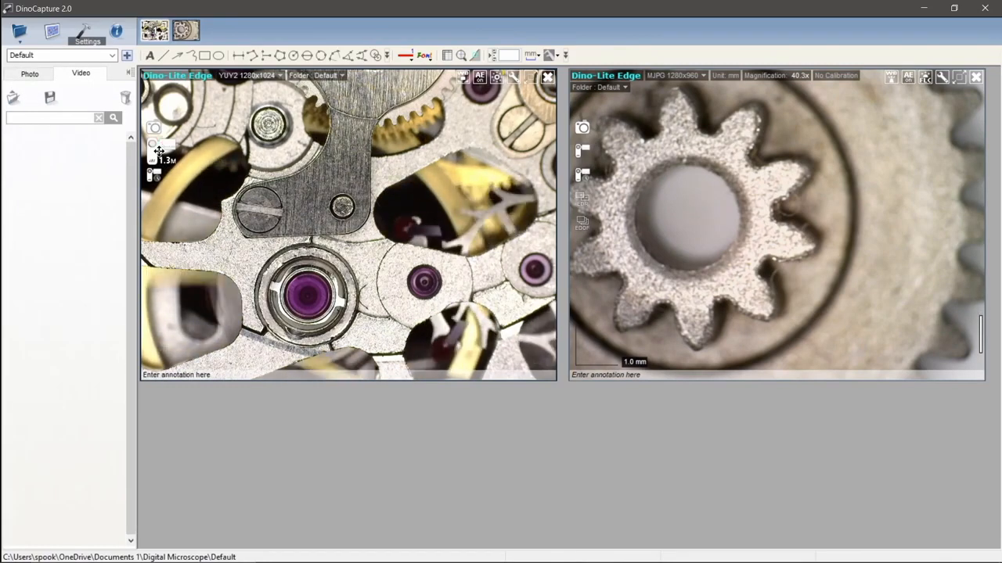
click(159, 152)
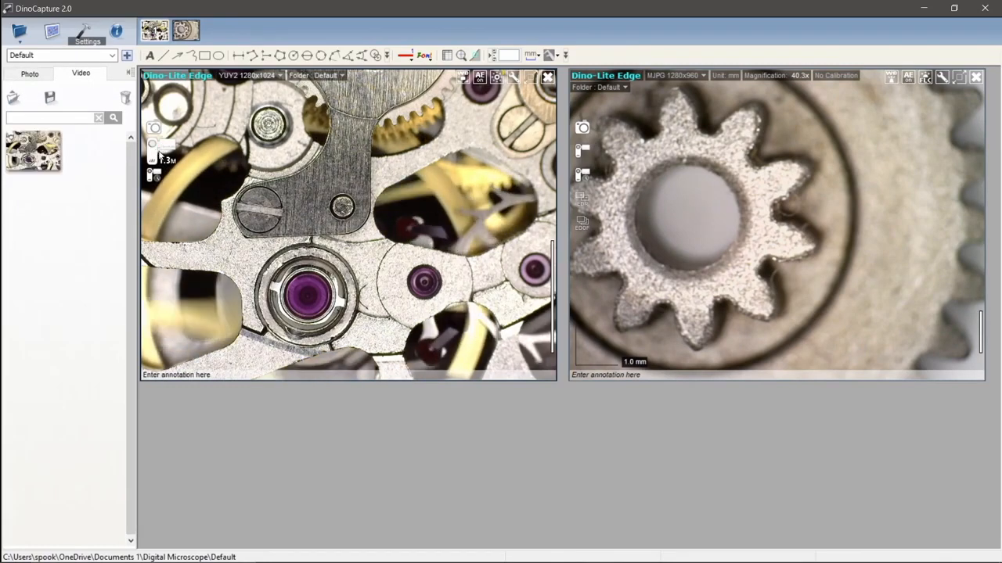
- Record a time-lapse video with the first camera, using a duration of 10 seconds and an interval of 1 second
click(153, 180)
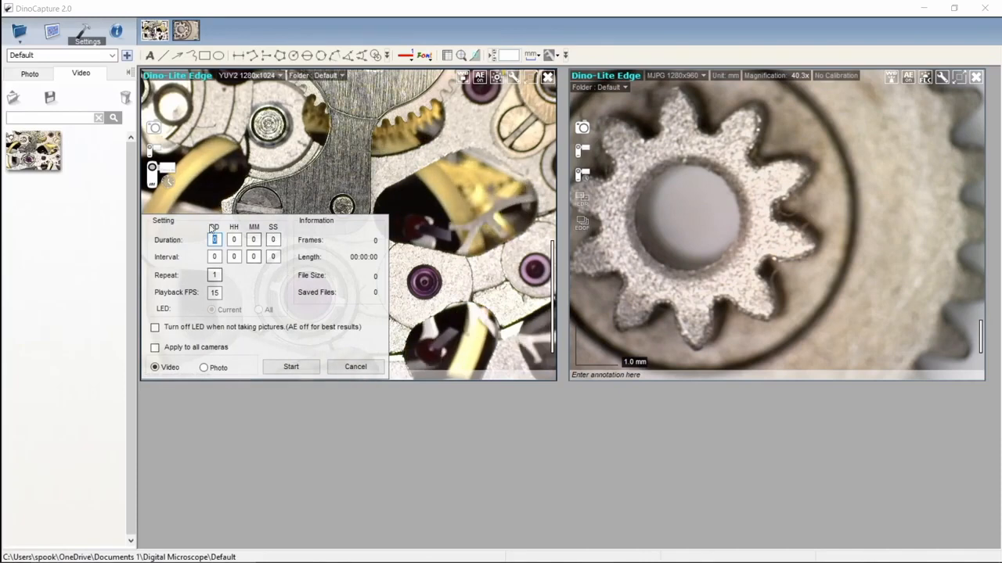
drag(276, 239, 254, 238)
text(10)
click(273, 257)
text(1)
click(292, 368)
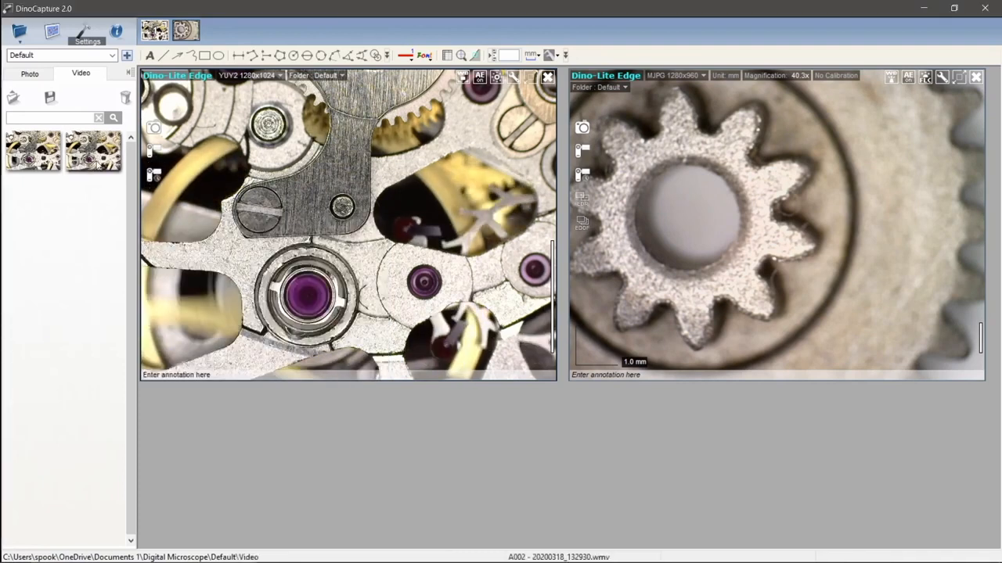
- Open the new time-lapse video from the gallery and play it
double_click(92, 157)
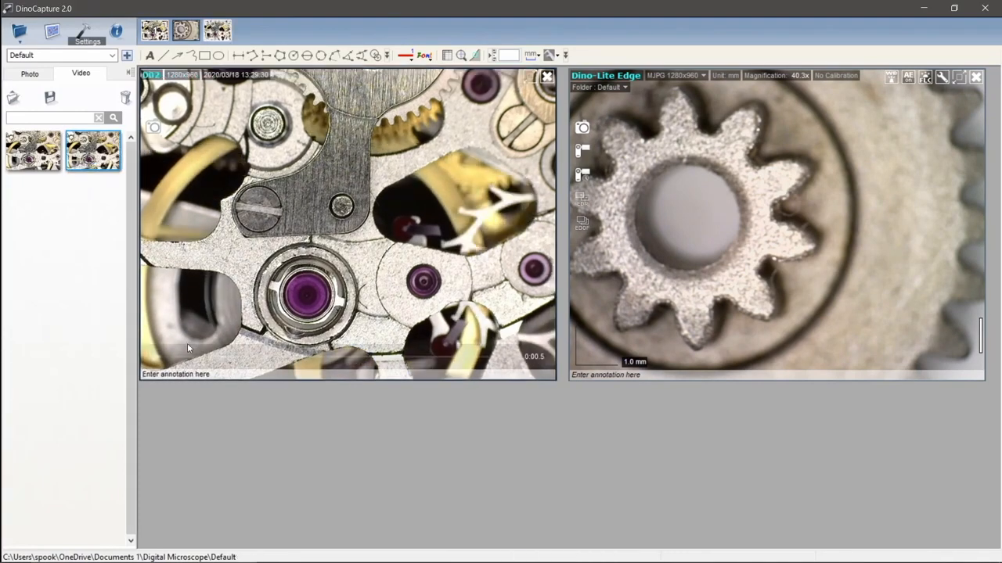
click(159, 362)
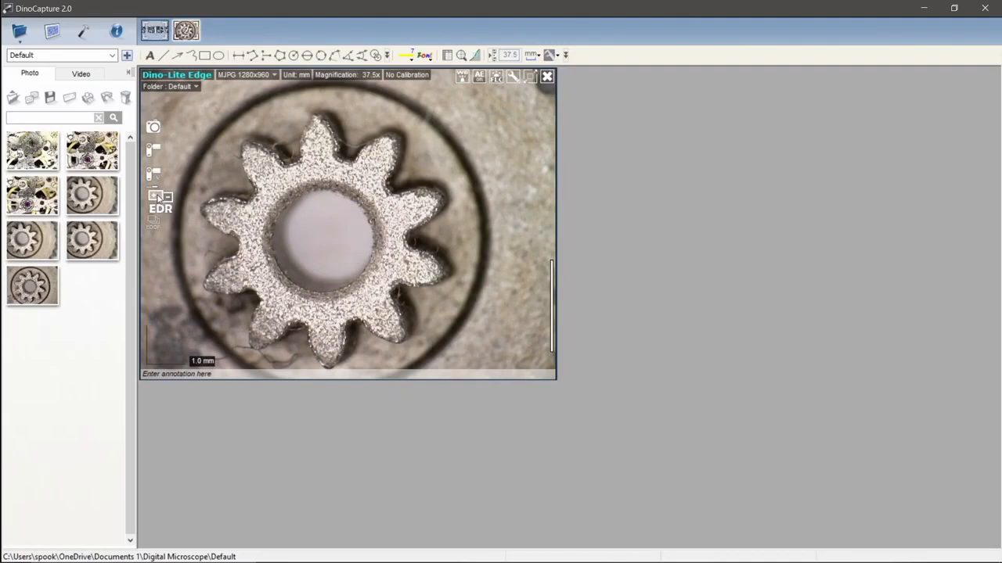
- Capture an EDR picture of the gear and open it from the gallery
click(158, 198)
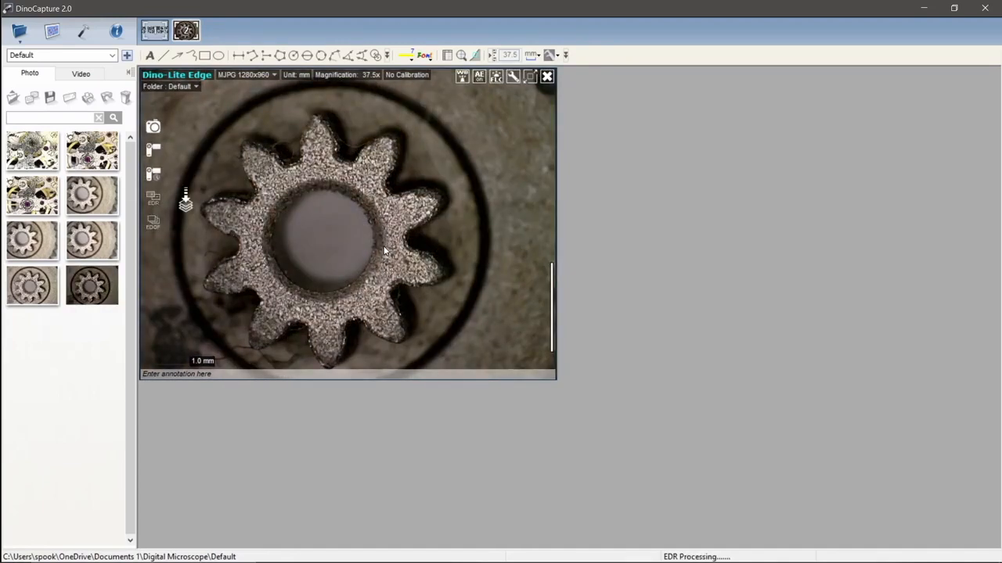
click(94, 295)
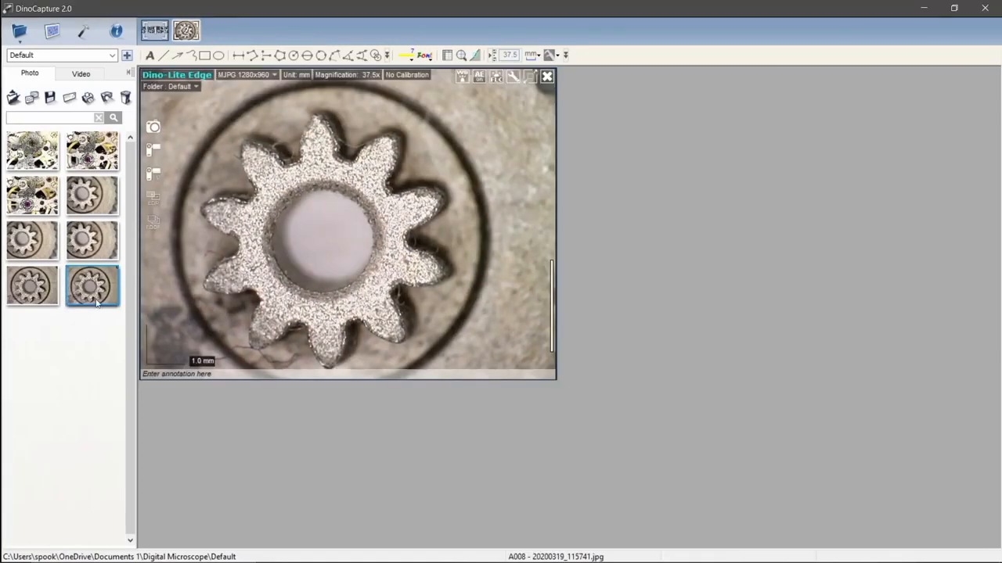
double_click(95, 301)
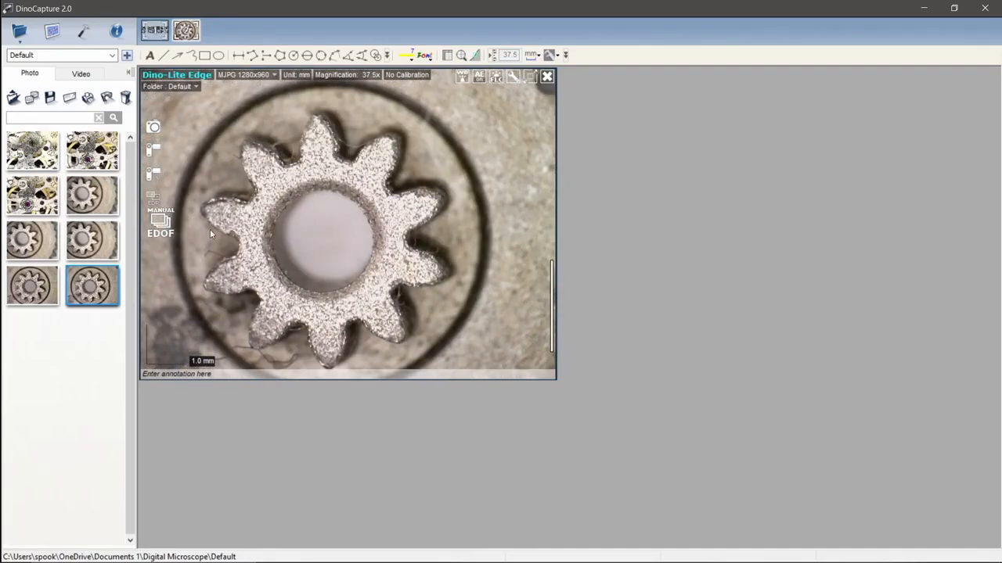
- Capture a manual EDOF picture of the gear and shift its focus in Refocus Mode
click(160, 221)
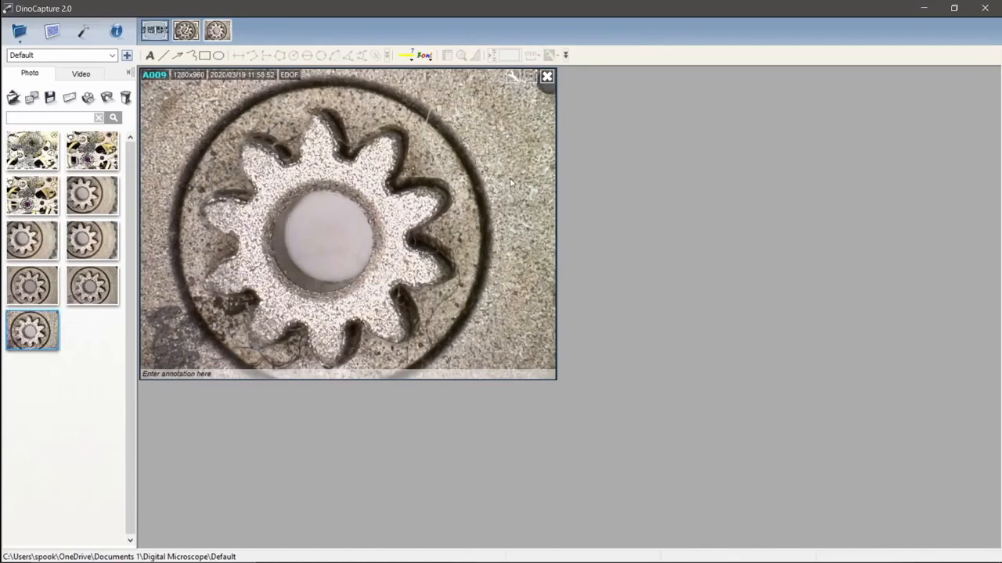
click(415, 214)
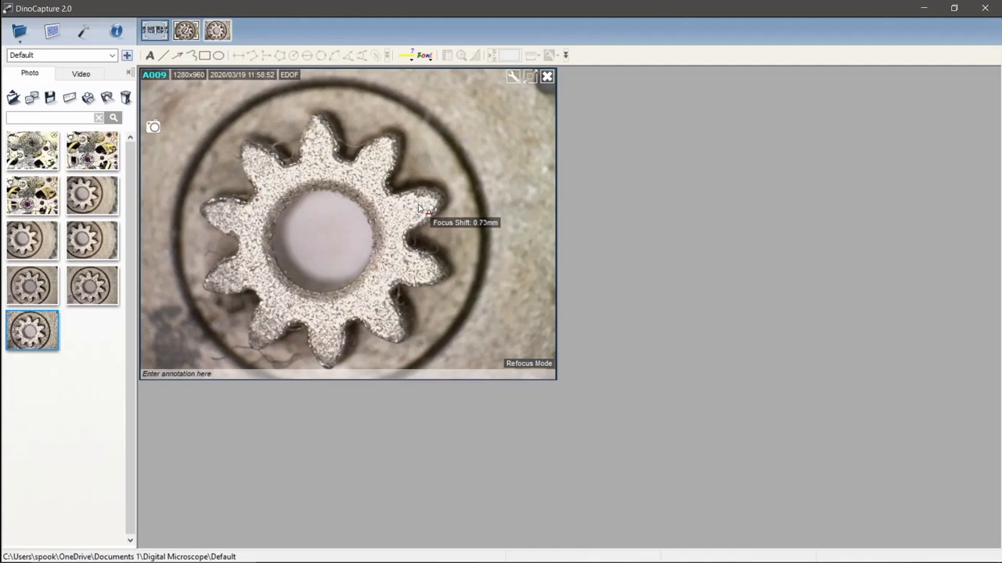
scroll(419, 208, up, 5)
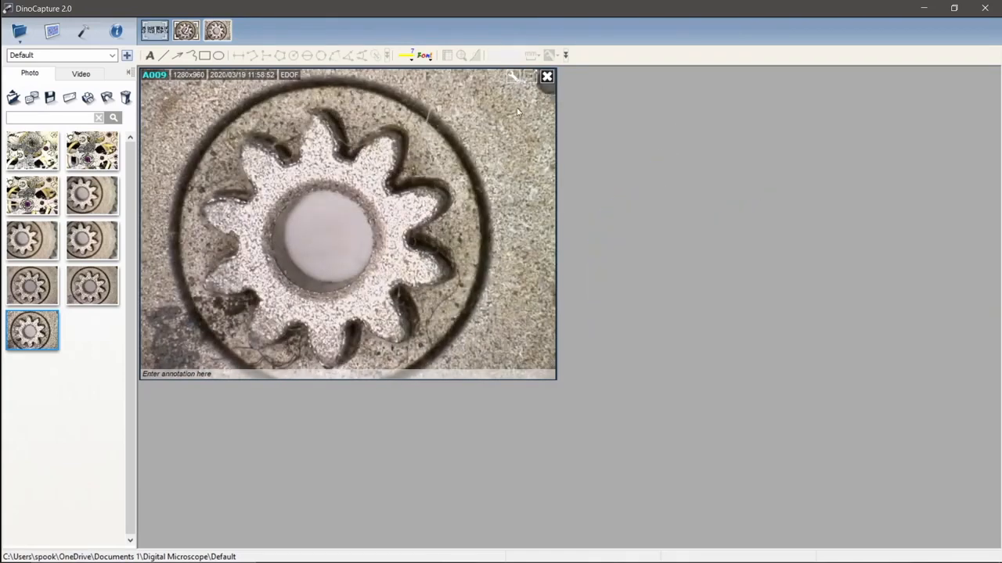
- Close the EDOF picture and shift the gear's focus back and forth in the live window's Refocus Mode
click(547, 76)
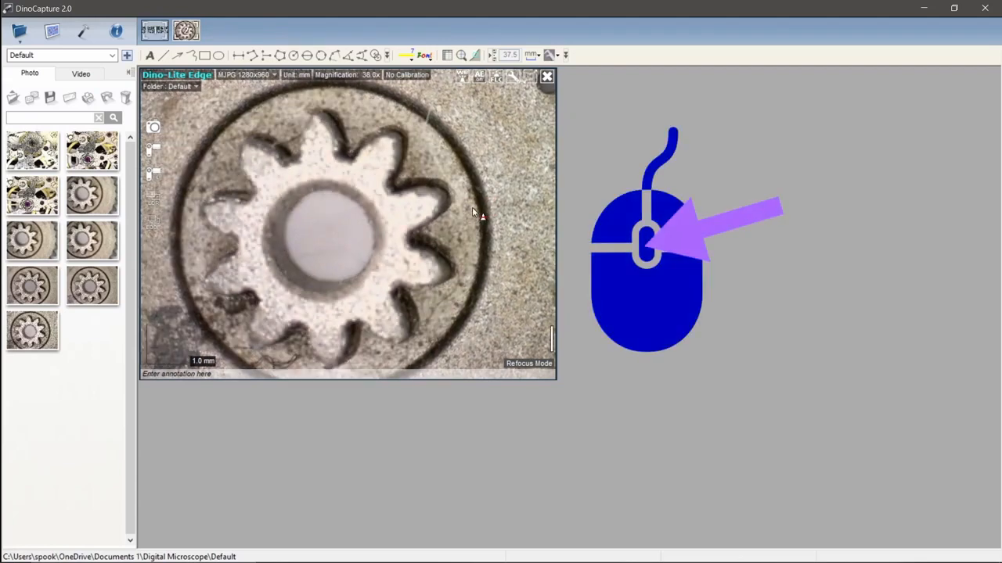
scroll(472, 211, up, 3)
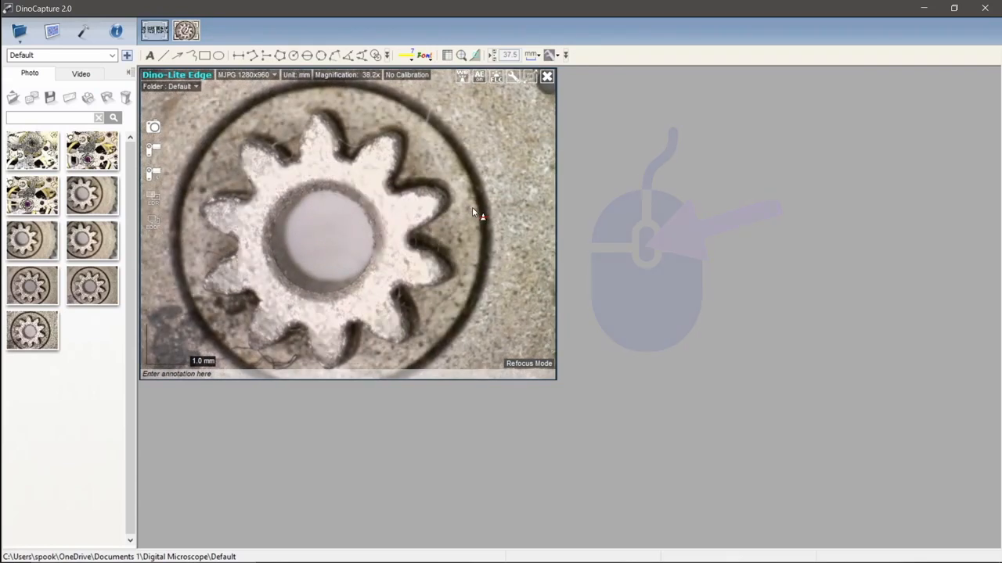
scroll(472, 212, down, 3)
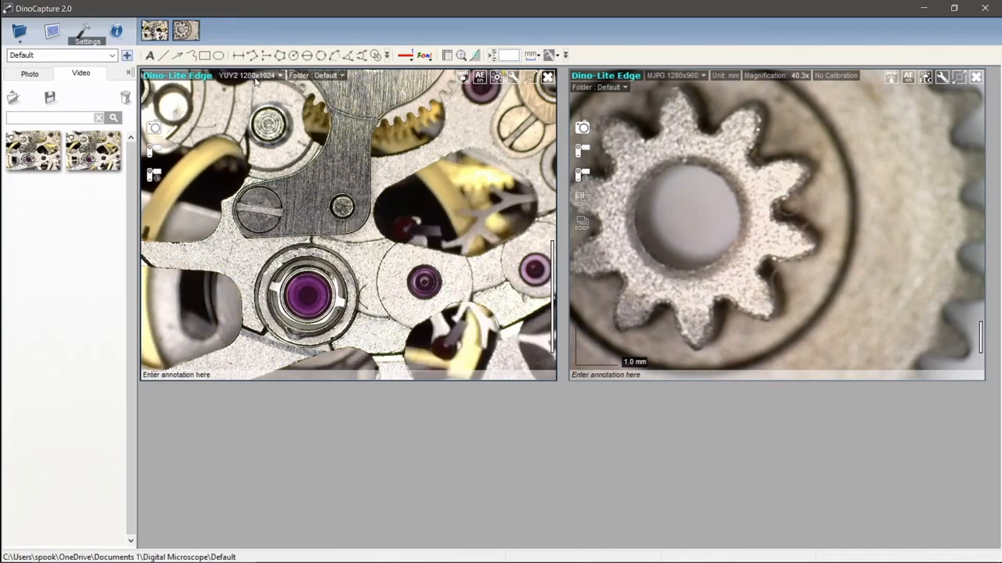
- Look through the first camera's format and resolution options and its save folder options
click(279, 75)
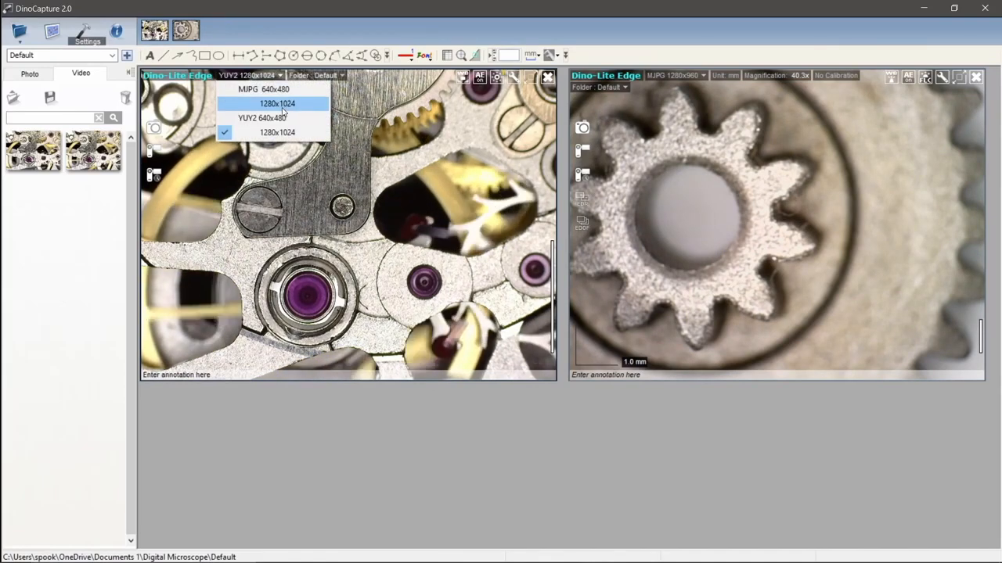
click(331, 83)
click(329, 76)
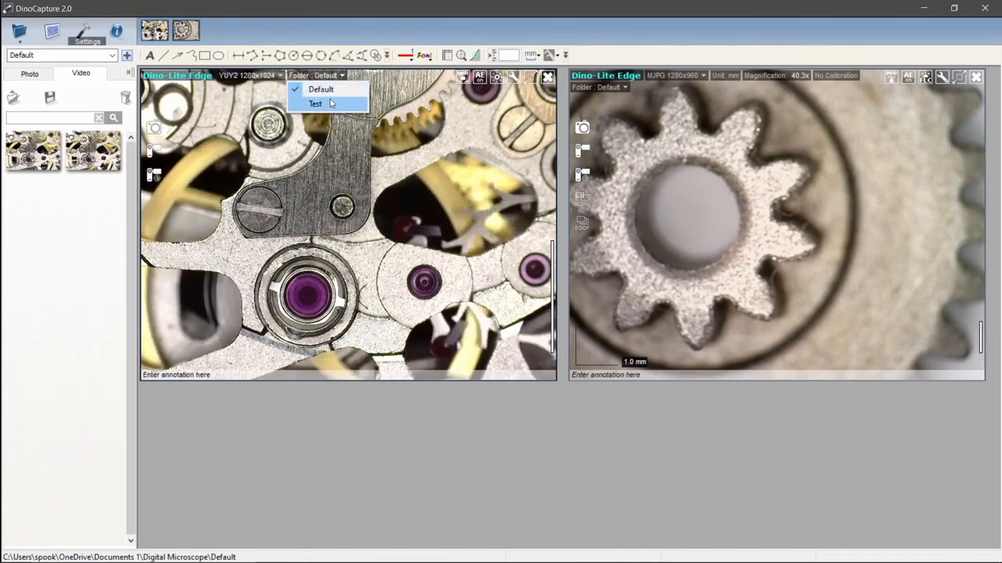
- Bring the second camera's window over the first to view its magnification and calibration information, and move it back beside the first
drag(794, 176, 466, 193)
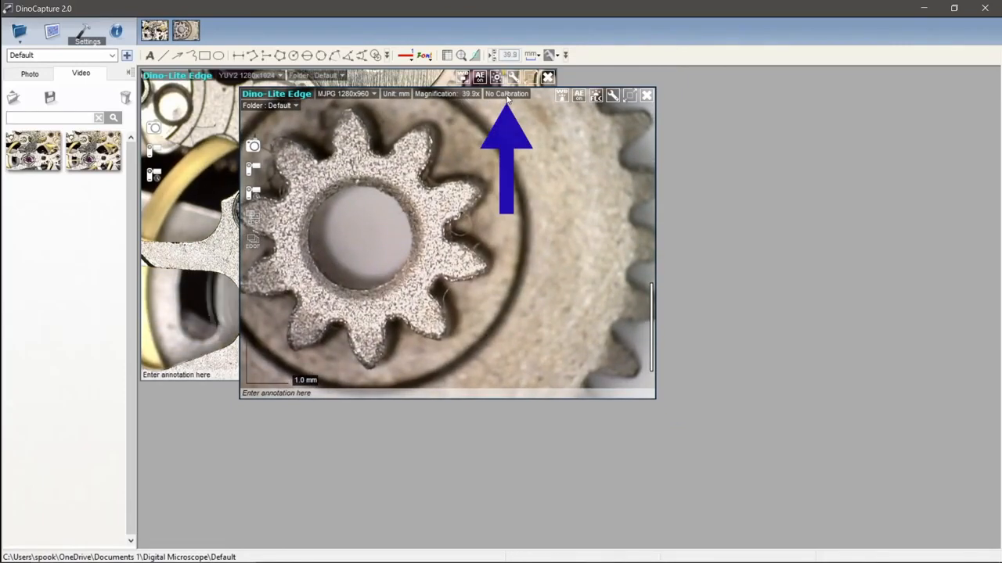
drag(428, 162, 760, 143)
click(405, 139)
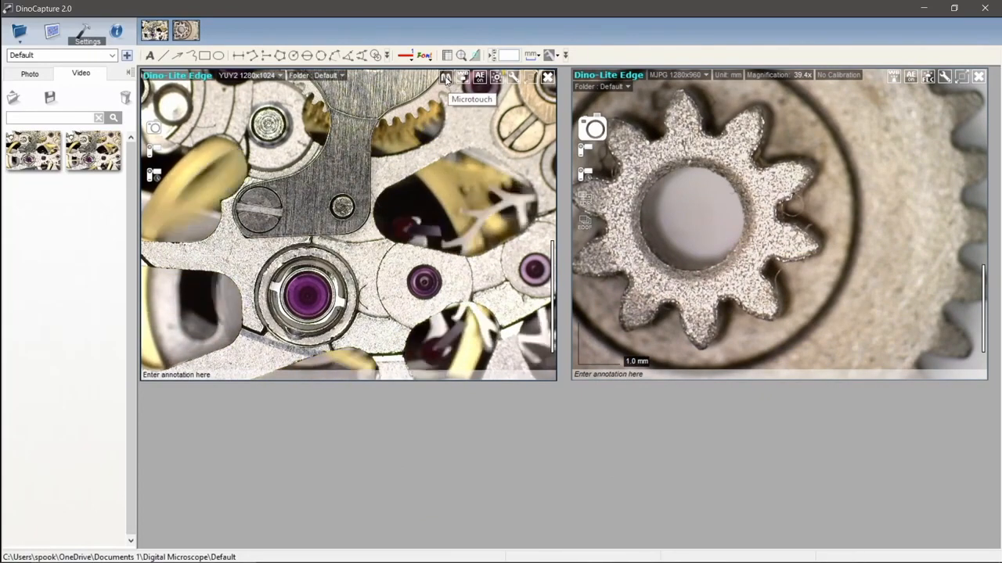
- Take a picture of the watch movement with the first camera's MicroTouch and review the MicroTouch action and trigger options
click(446, 78)
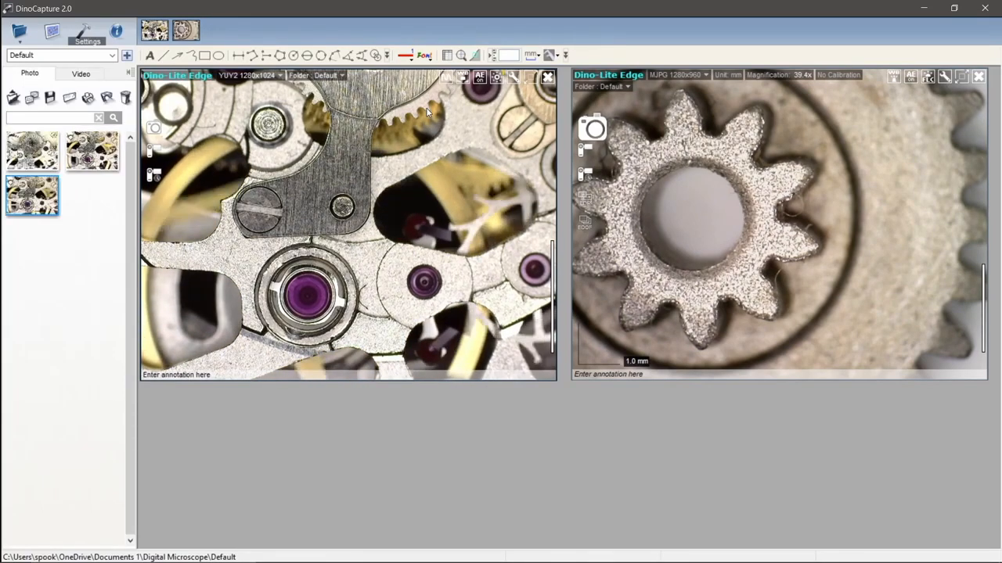
click(84, 31)
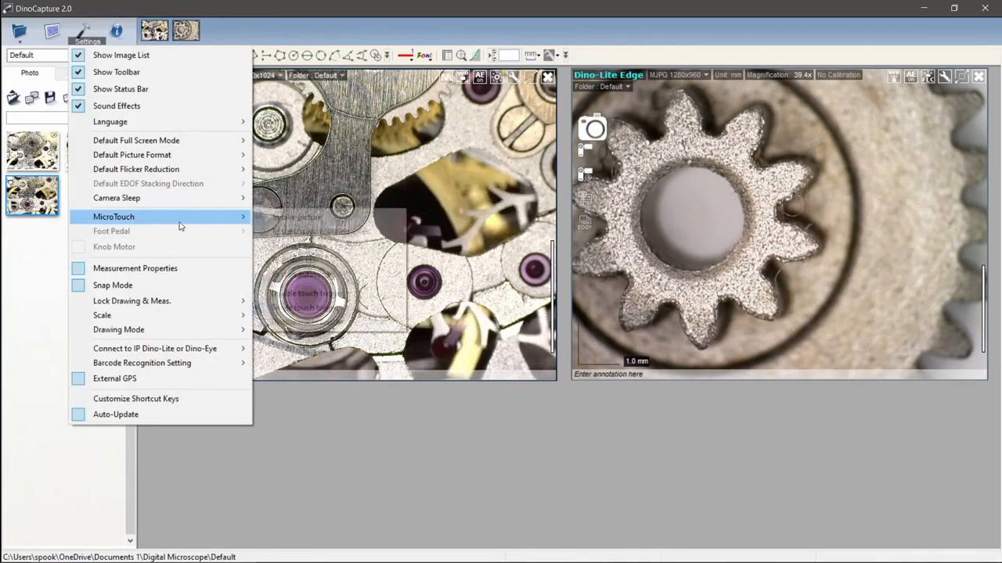
mouse_move(188, 217)
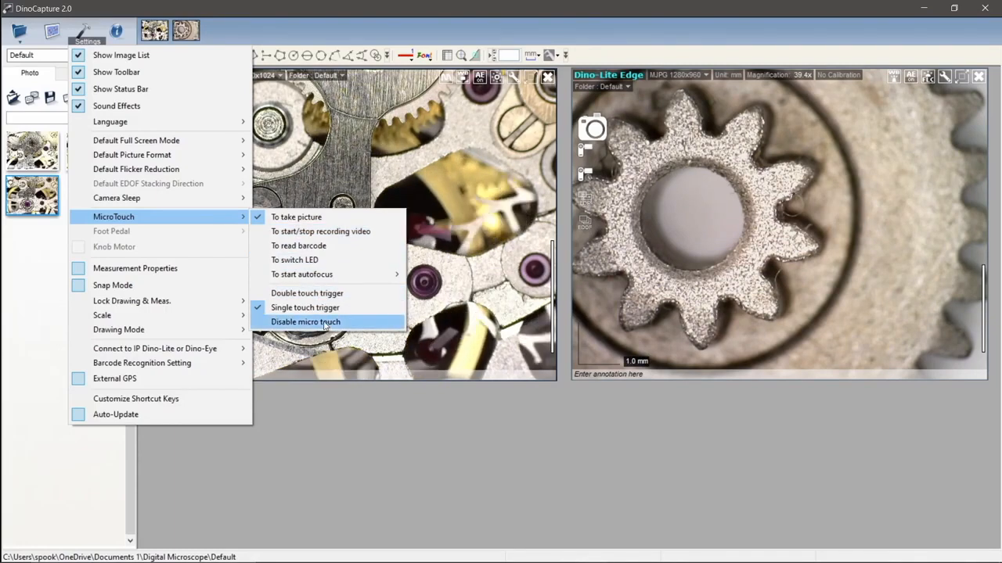
click(463, 252)
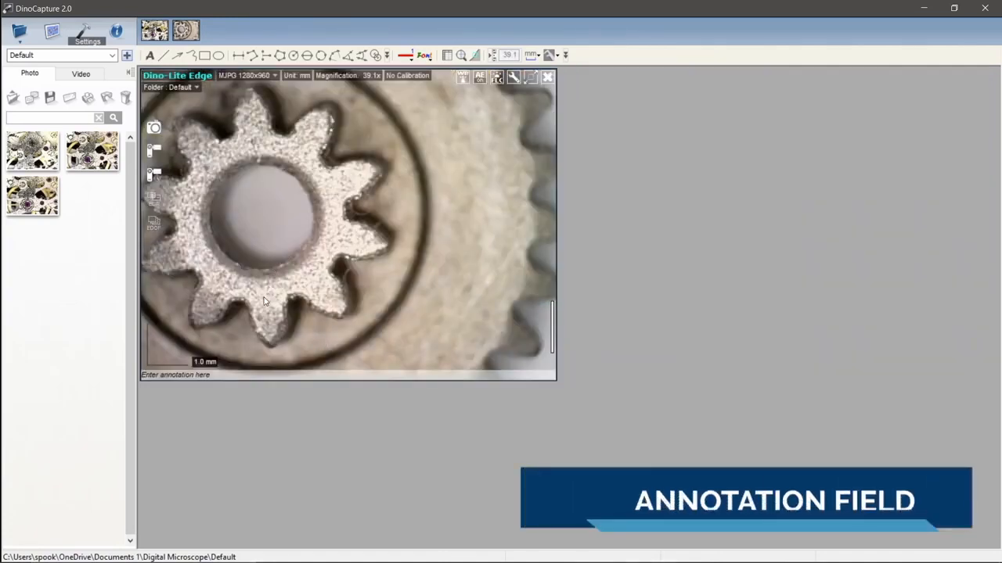
- Annotate the gear's live window with "Test", take a picture and open it from the gallery
click(201, 376)
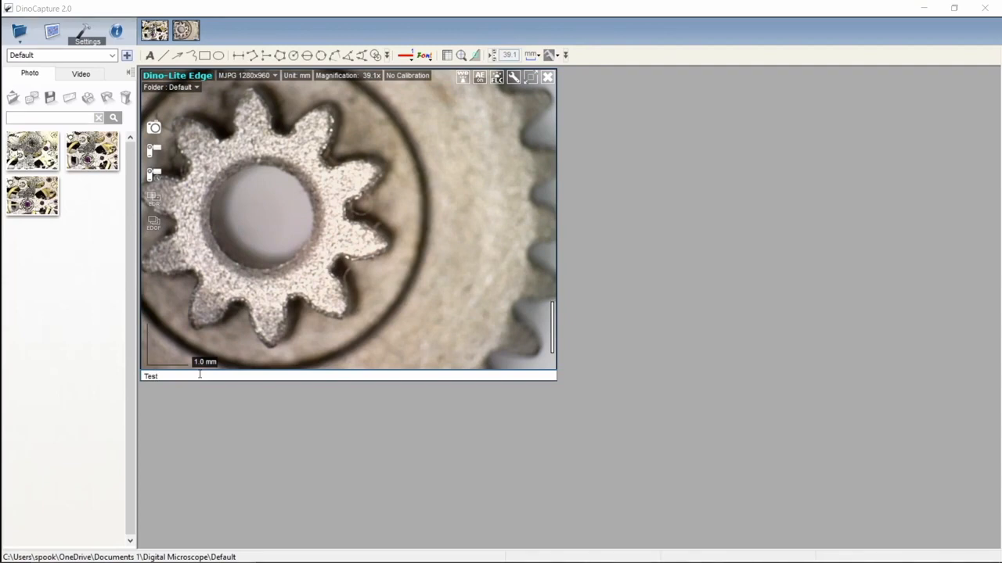
double_click(304, 262)
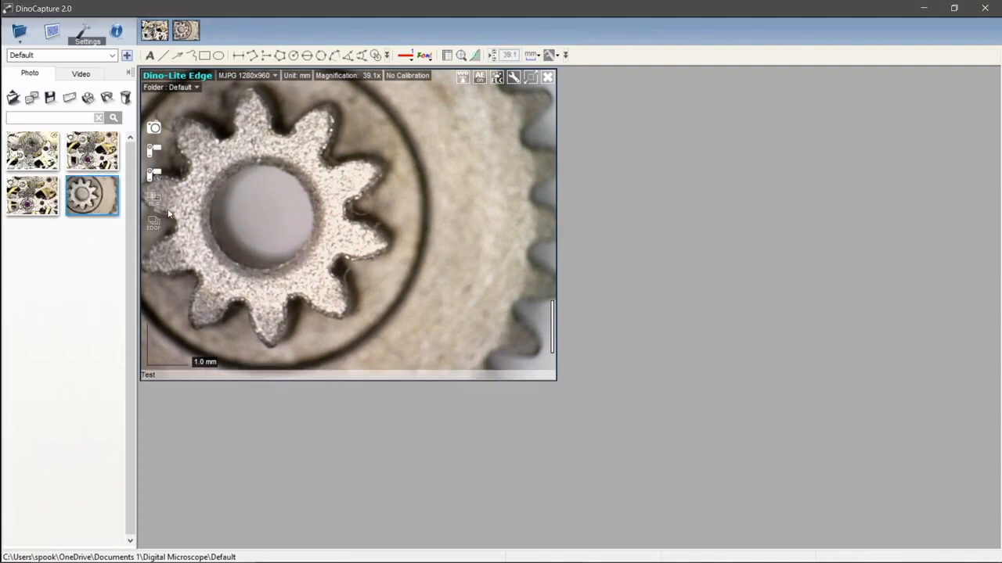
double_click(98, 210)
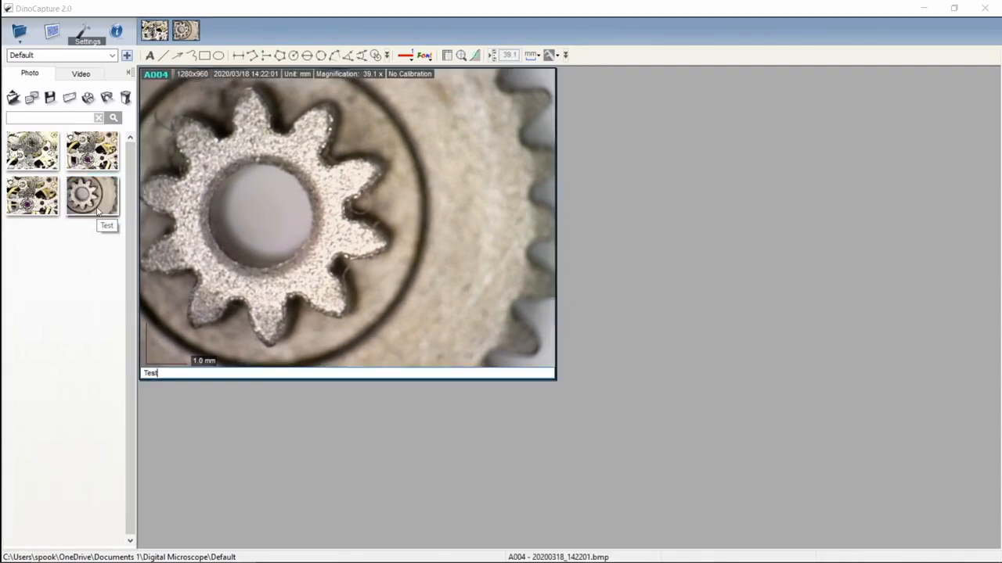
- Close the opened gear picture to return to the live window and open its "Test" annotation for editing
double_click(304, 268)
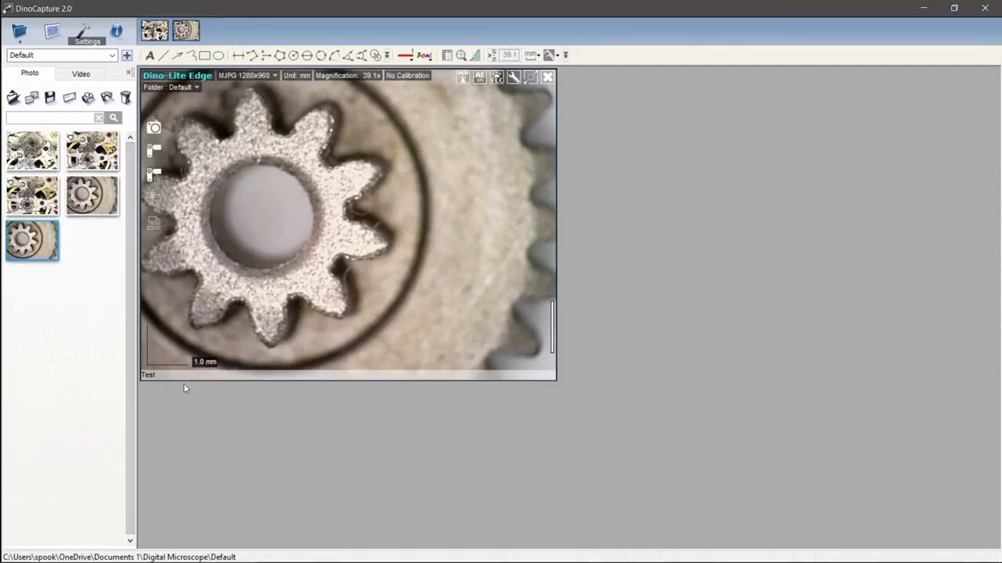
click(155, 376)
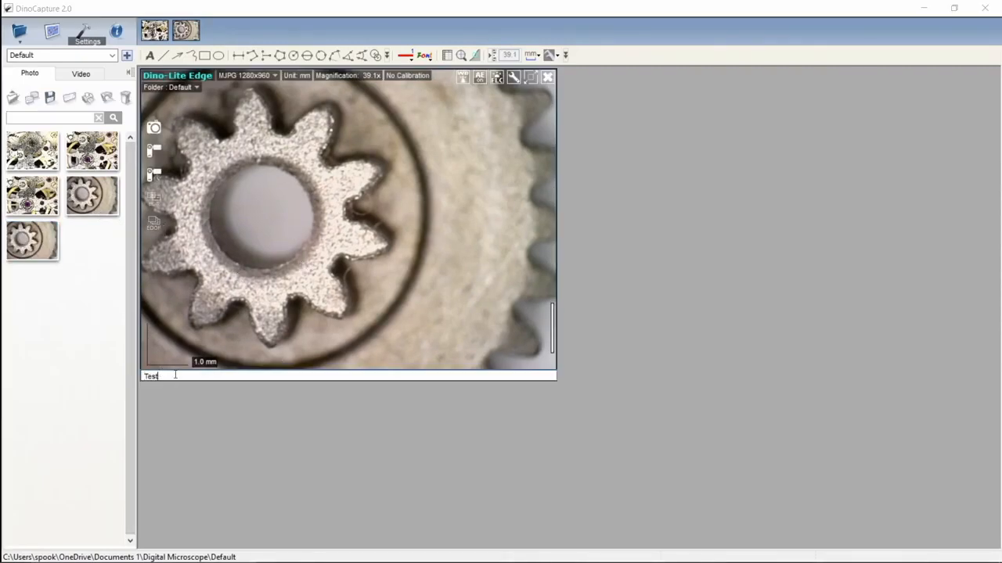
click(123, 339)
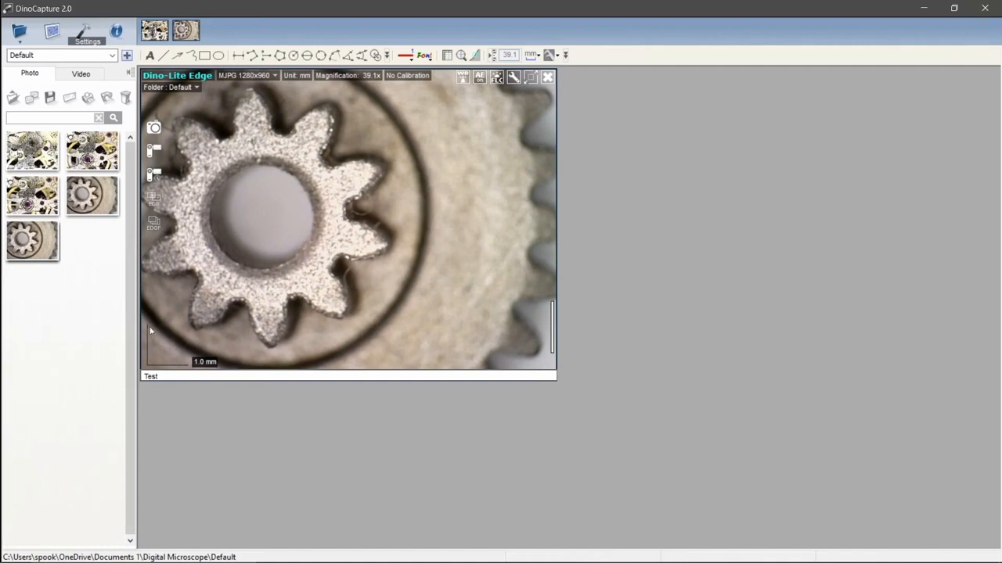
click(161, 376)
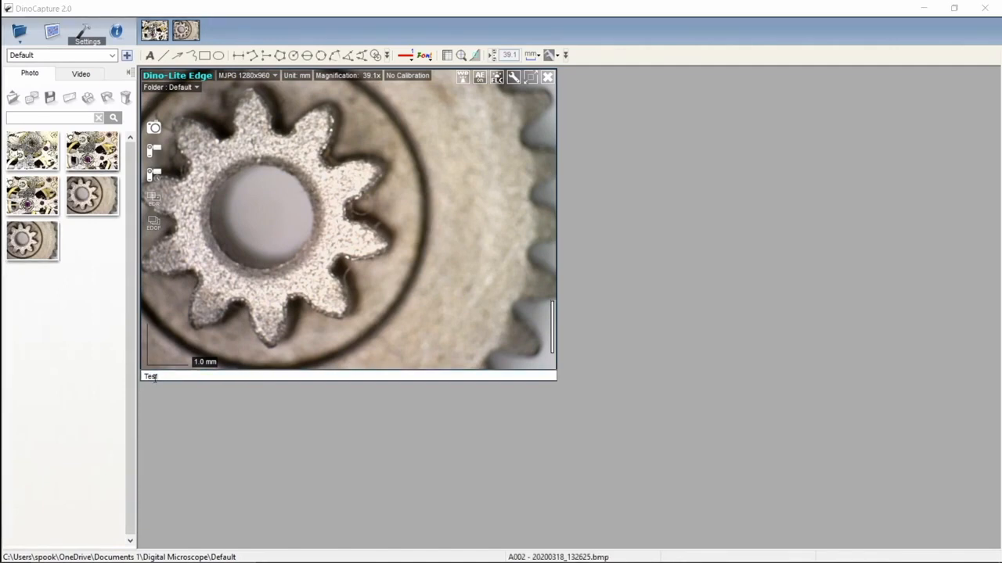
click(188, 295)
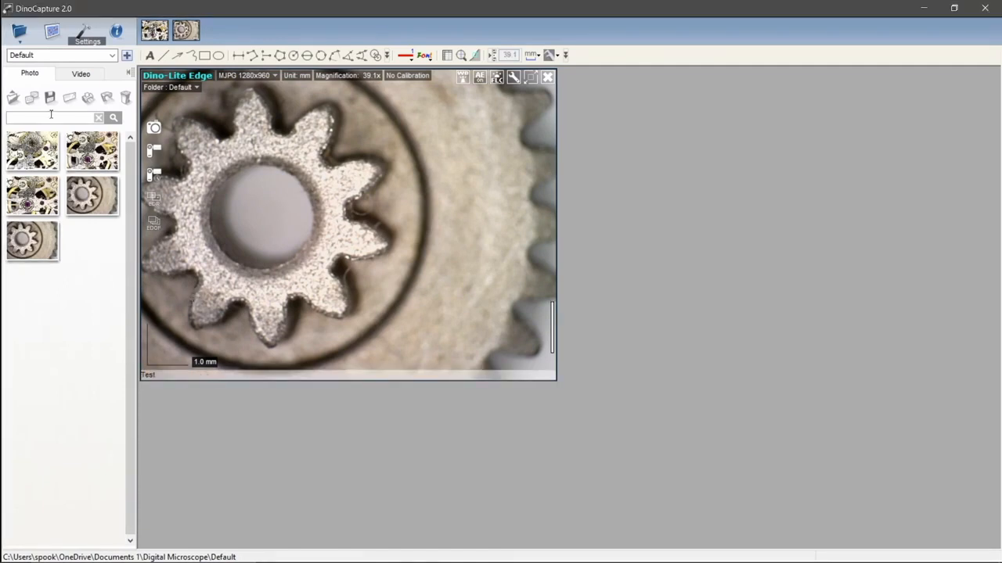
- Search the photo gallery for "test" and preview the matching gear pictures
text(tes)
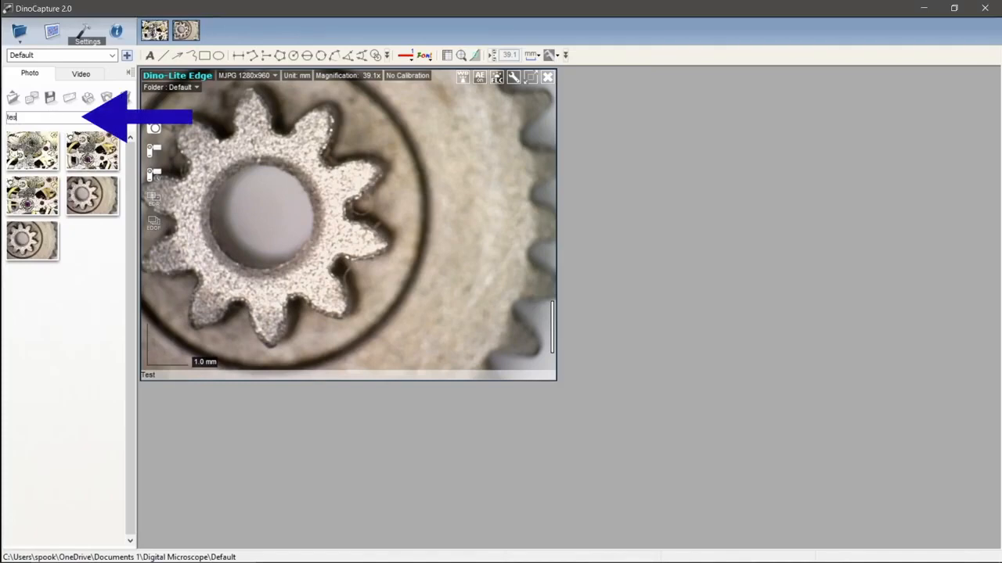
text(t)
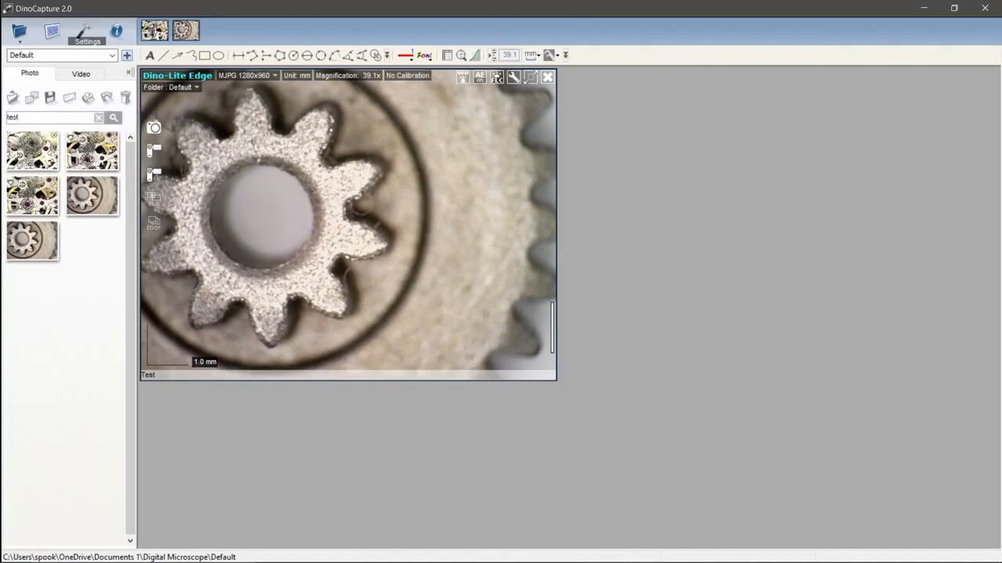
key(Return)
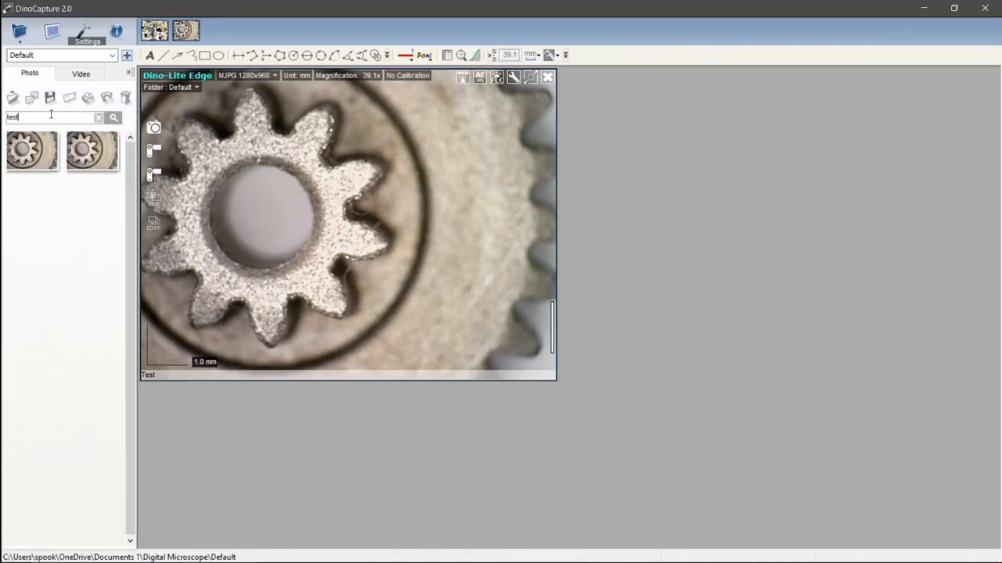
click(42, 159)
click(84, 159)
click(51, 160)
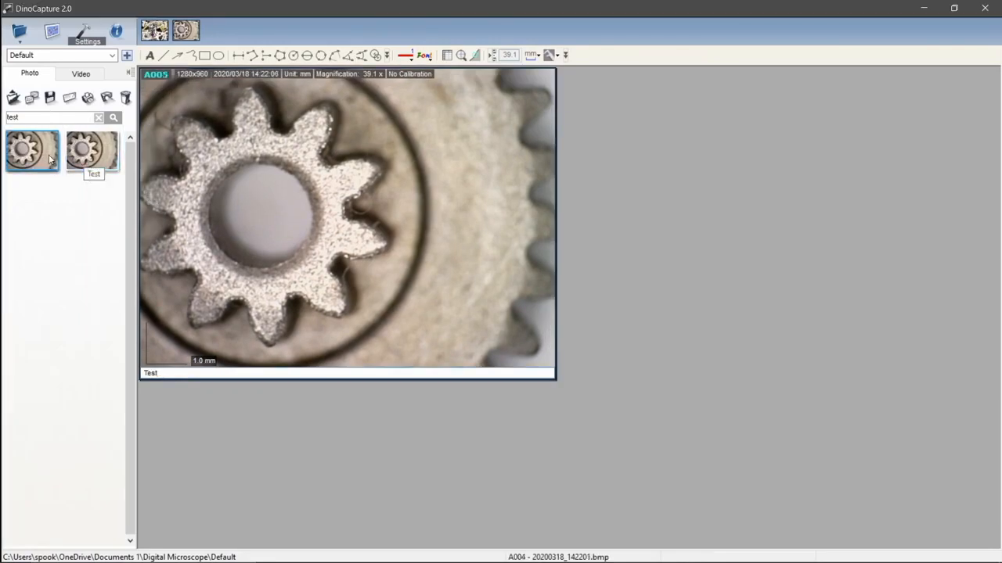
click(76, 159)
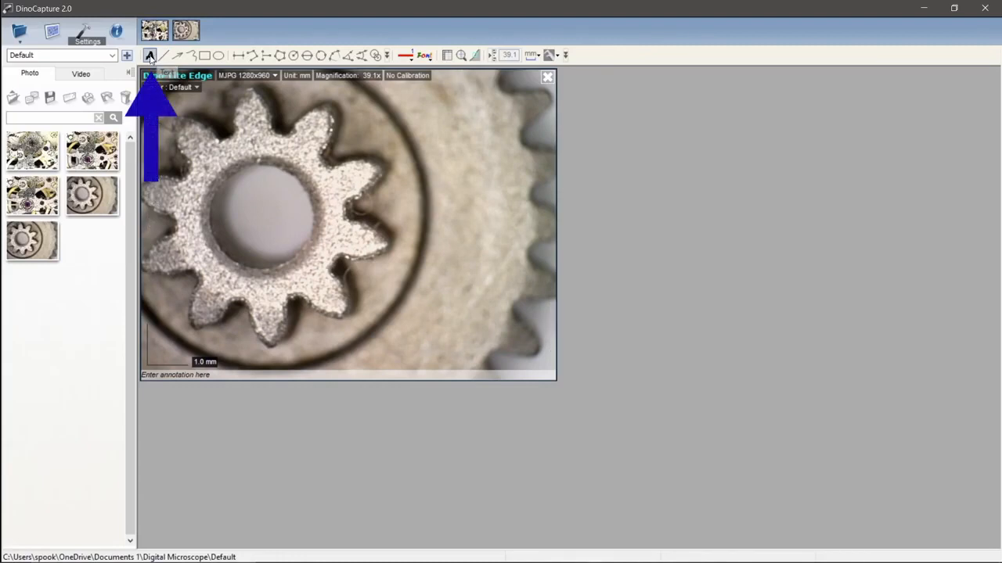
- Add a text box reading "Text" over the gear's upper teeth in the live window and move it further down the image
drag(295, 120, 480, 188)
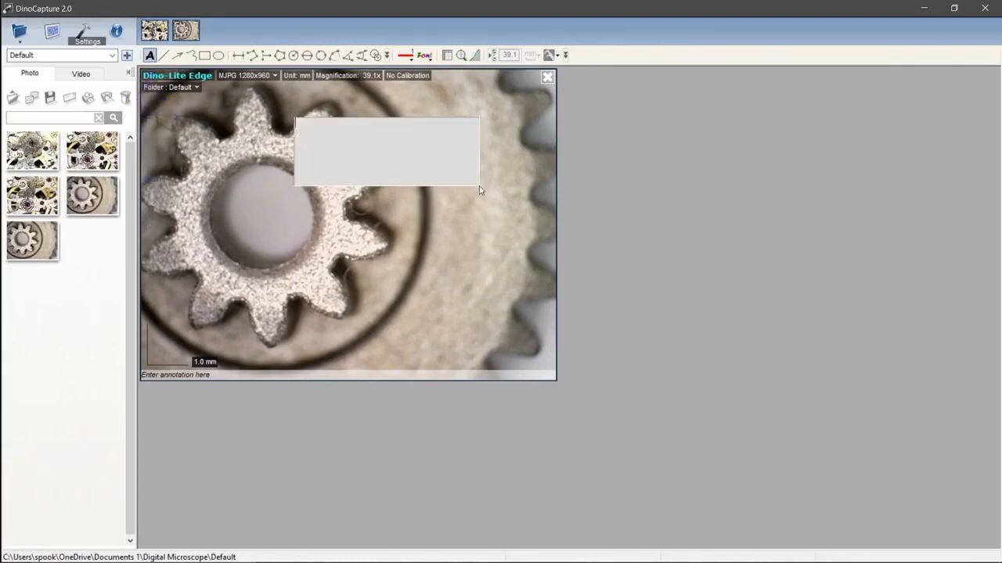
text(Text)
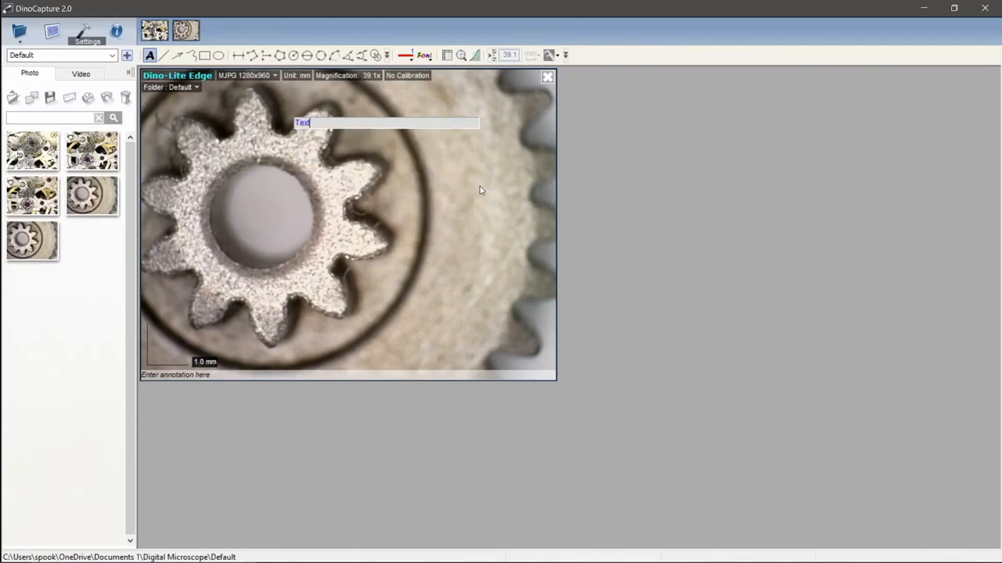
click(414, 261)
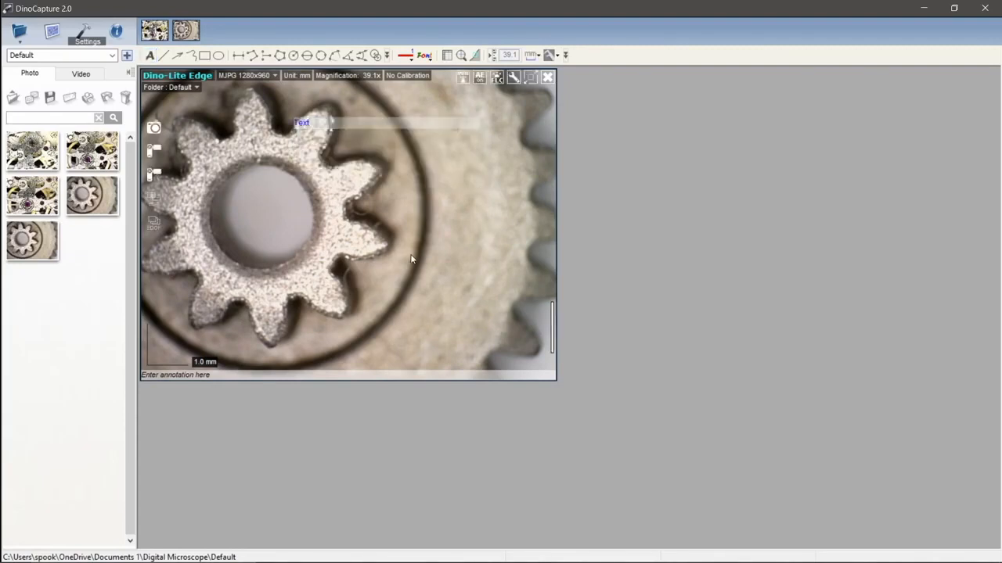
mouse_move(312, 125)
mouse_down()
mouse_move(328, 133)
mouse_move(370, 216)
mouse_move(364, 197)
mouse_up()
click(196, 376)
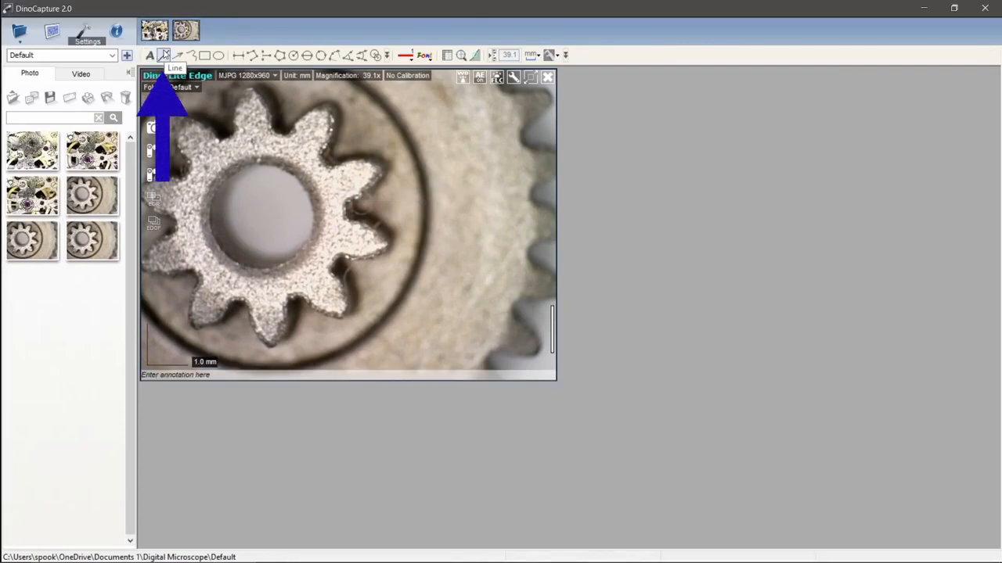
- Draw a slanted line beside the gear, an arrow pointing at its upper-right tooth and a freehand curve around its lower-right teeth
drag(421, 339, 470, 182)
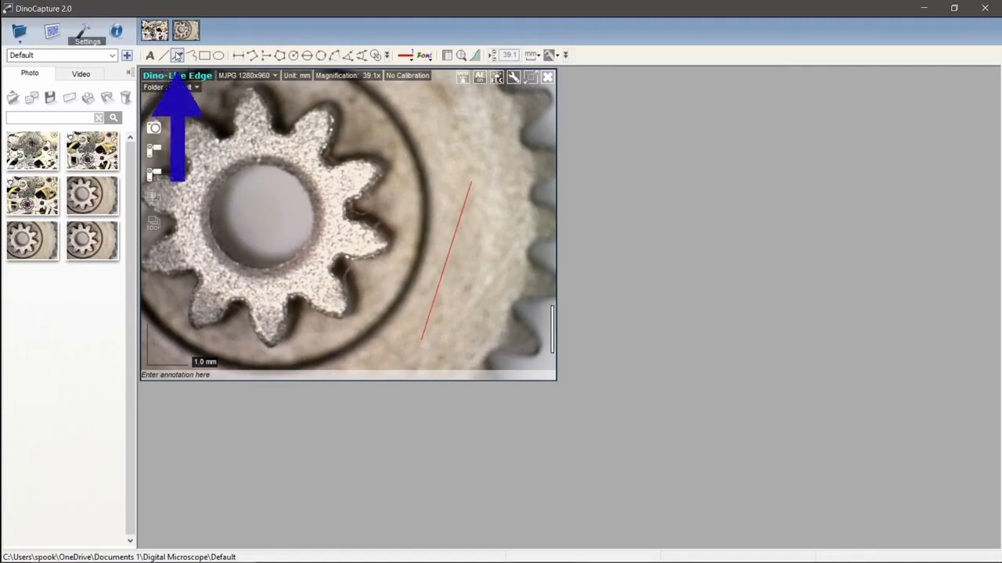
drag(471, 114, 383, 170)
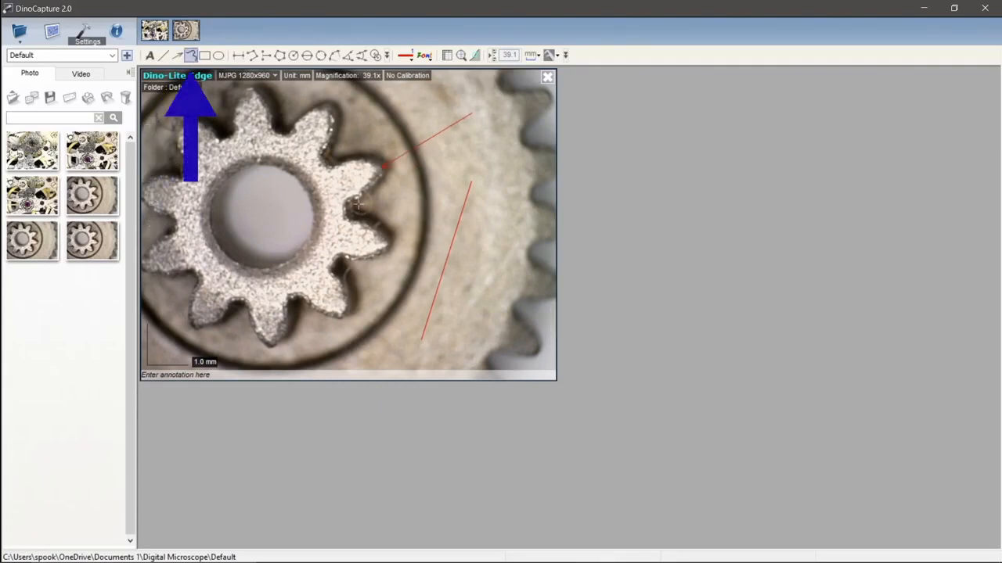
mouse_move(412, 210)
mouse_down()
mouse_move(396, 198)
mouse_move(334, 303)
mouse_move(386, 339)
mouse_up()
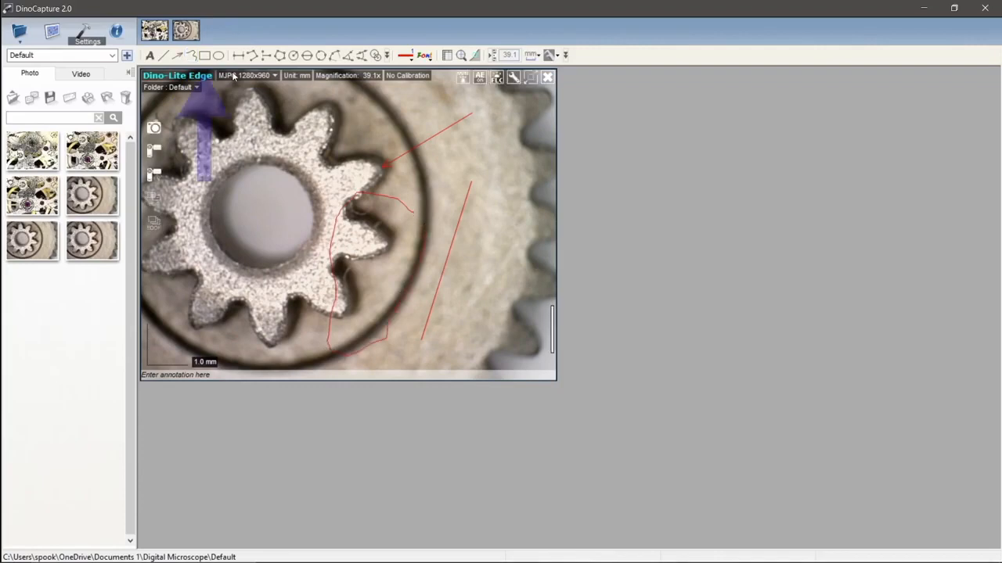
- Draw a rectangle over the upper-left part of the gear's hole and an ellipse across the gear's lower-left teeth
click(204, 55)
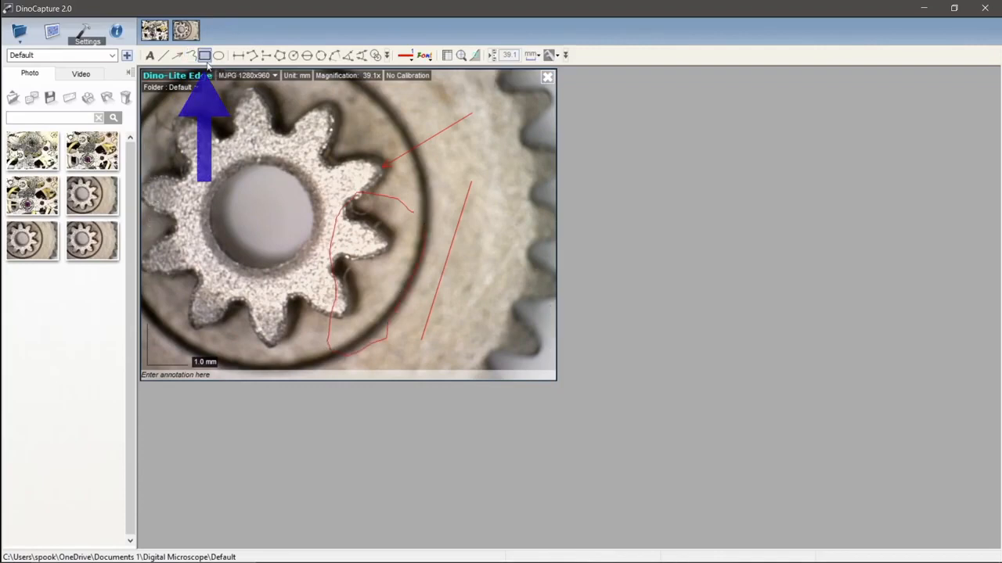
drag(195, 132, 282, 203)
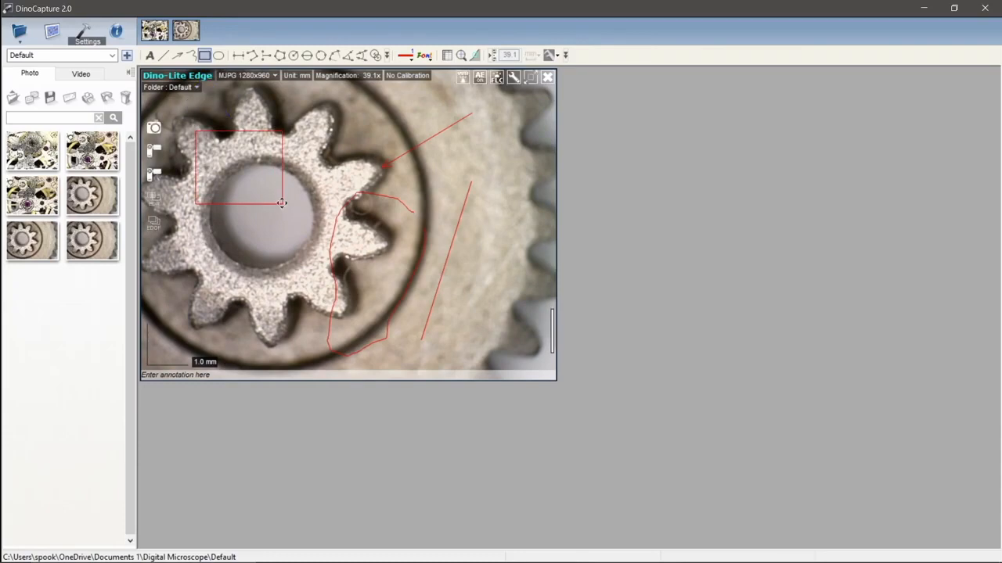
click(218, 55)
drag(188, 244, 286, 308)
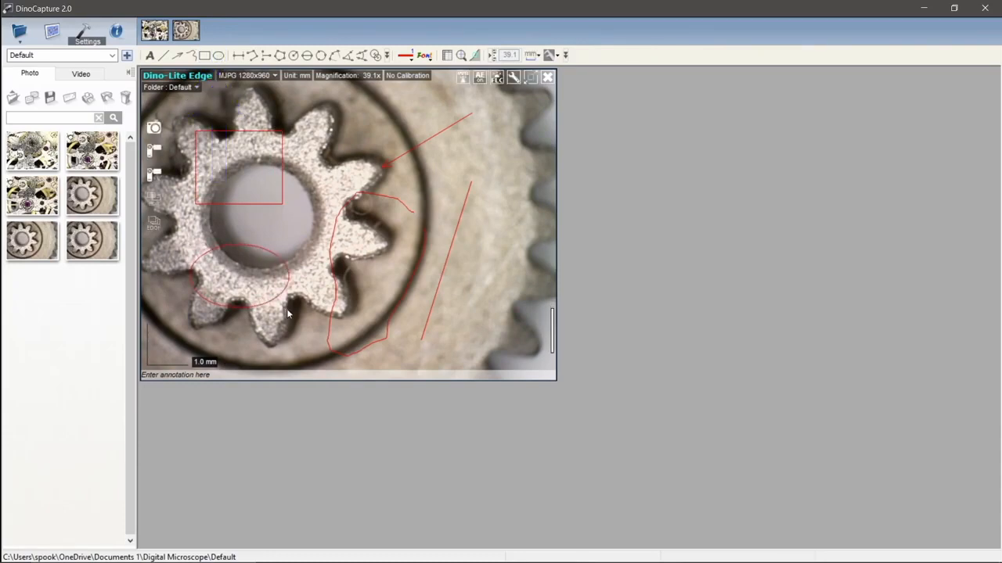
- Clear the drawings from the gear's live window, and then clear all remaining markings with the All option
right_click(487, 273)
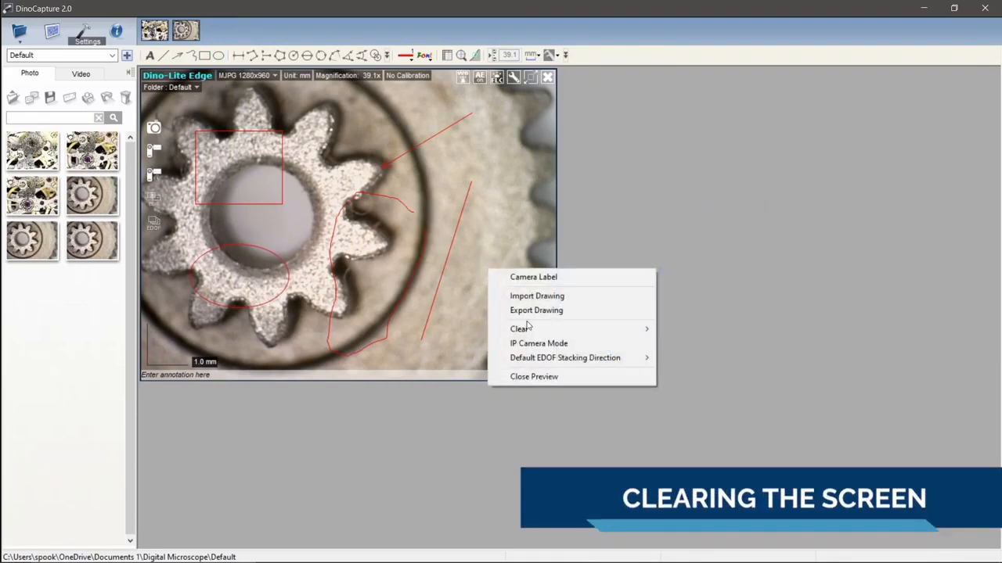
mouse_move(530, 329)
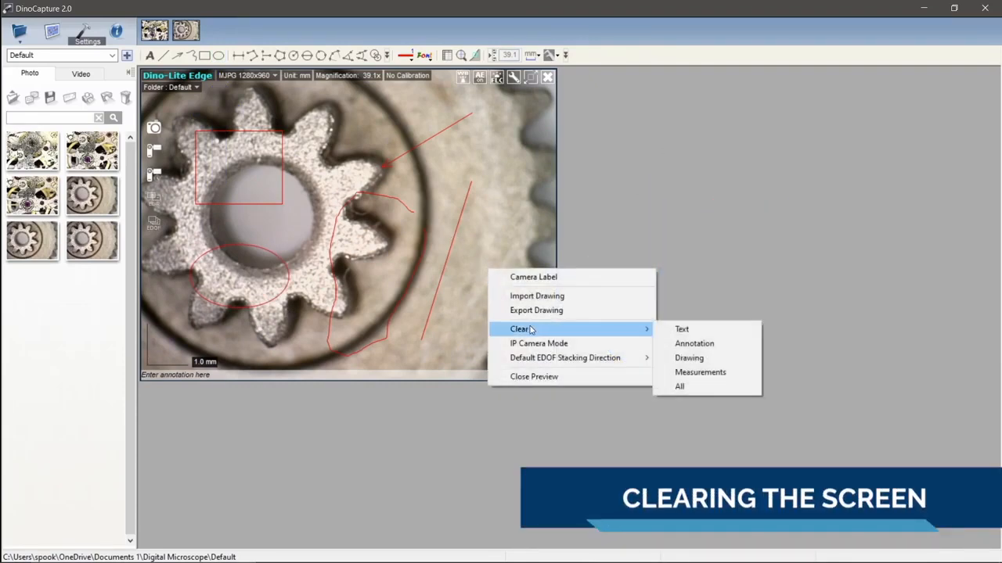
click(695, 360)
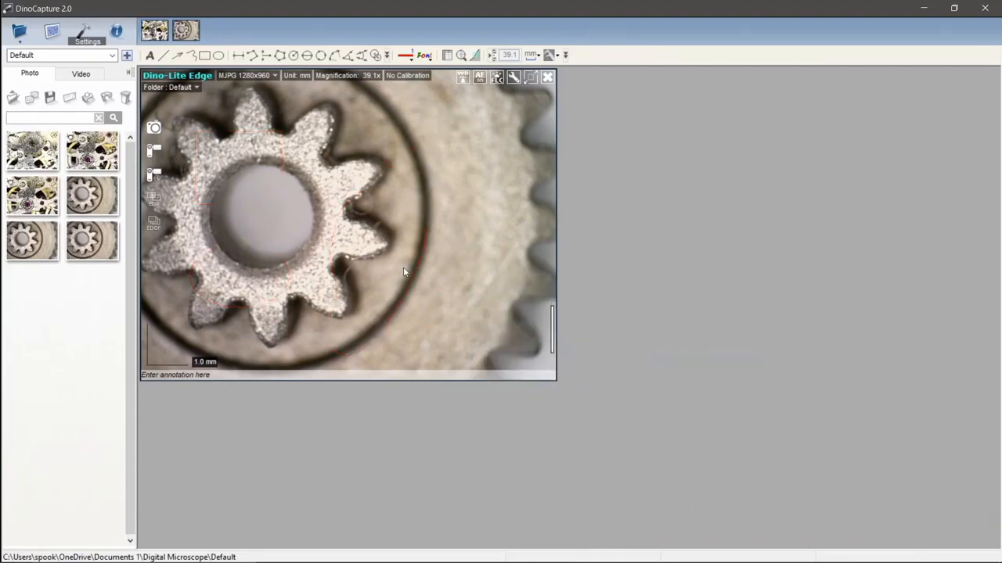
right_click(407, 230)
mouse_move(458, 291)
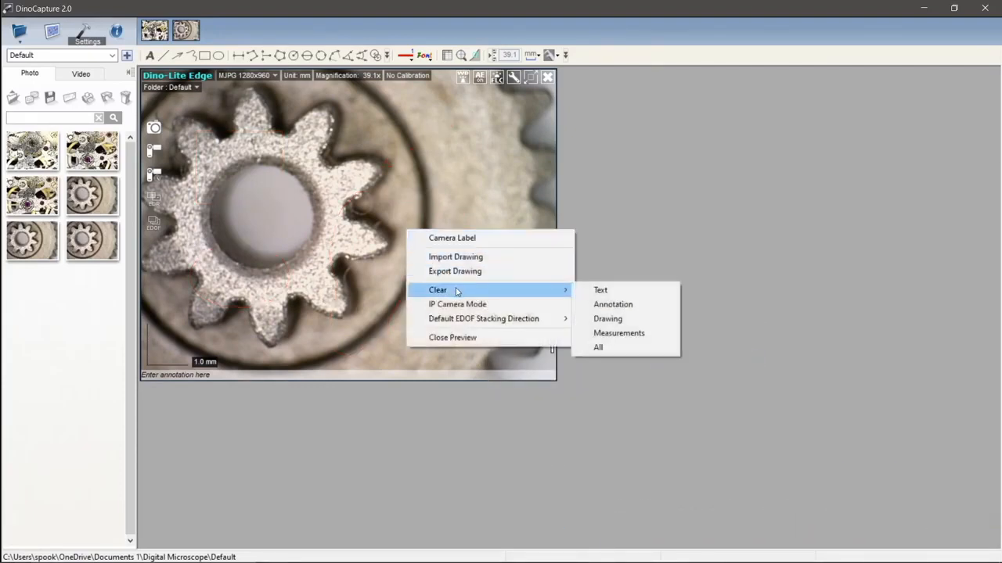
click(610, 348)
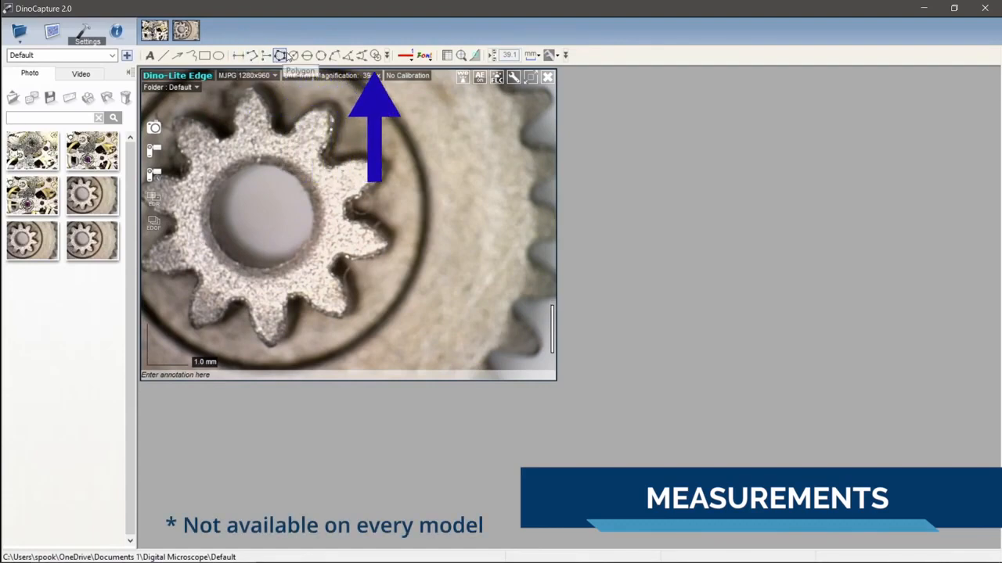
- Measure the vertical diameter of the gear's central hole with the line measurement tool and move its label down beside the line
click(239, 58)
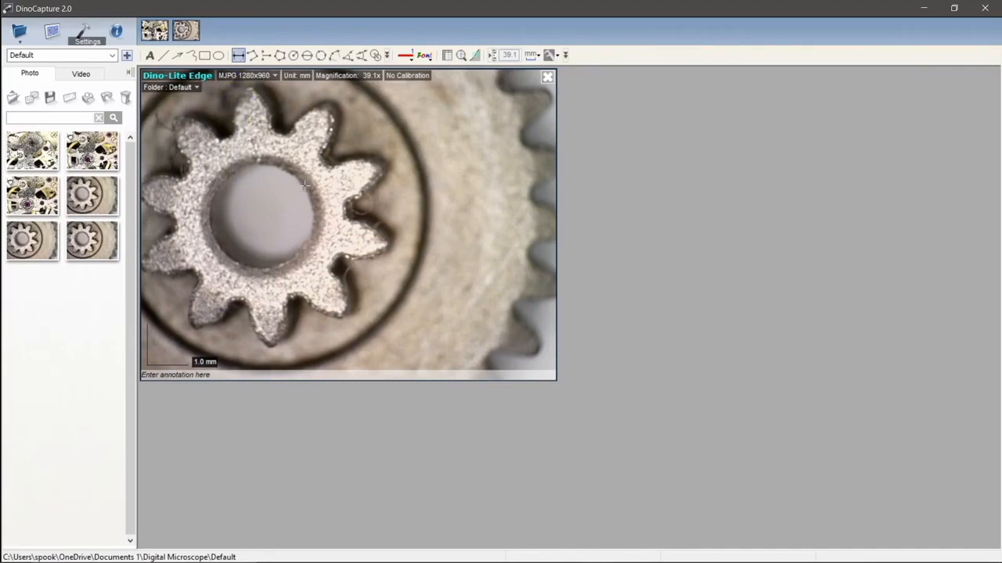
click(259, 268)
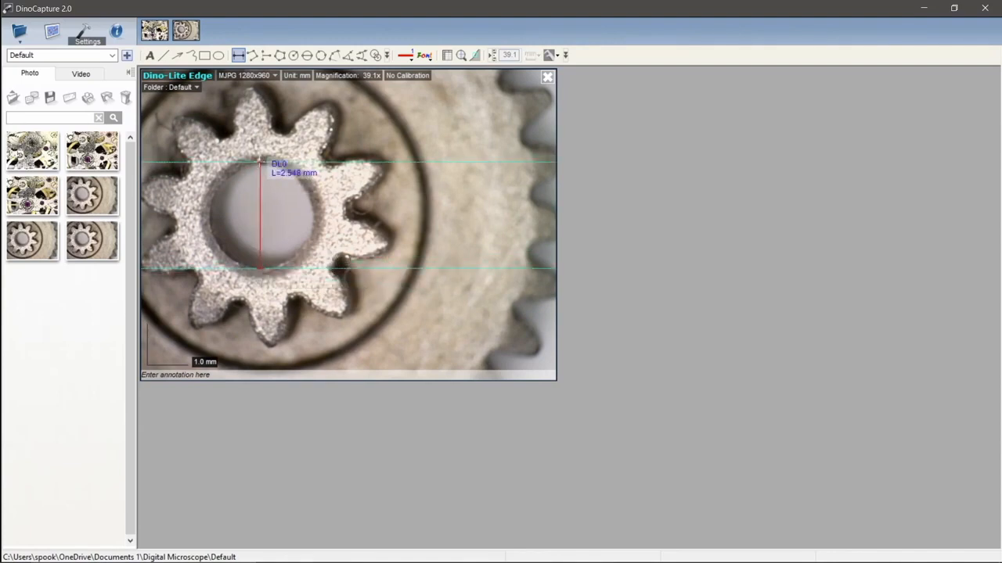
click(259, 164)
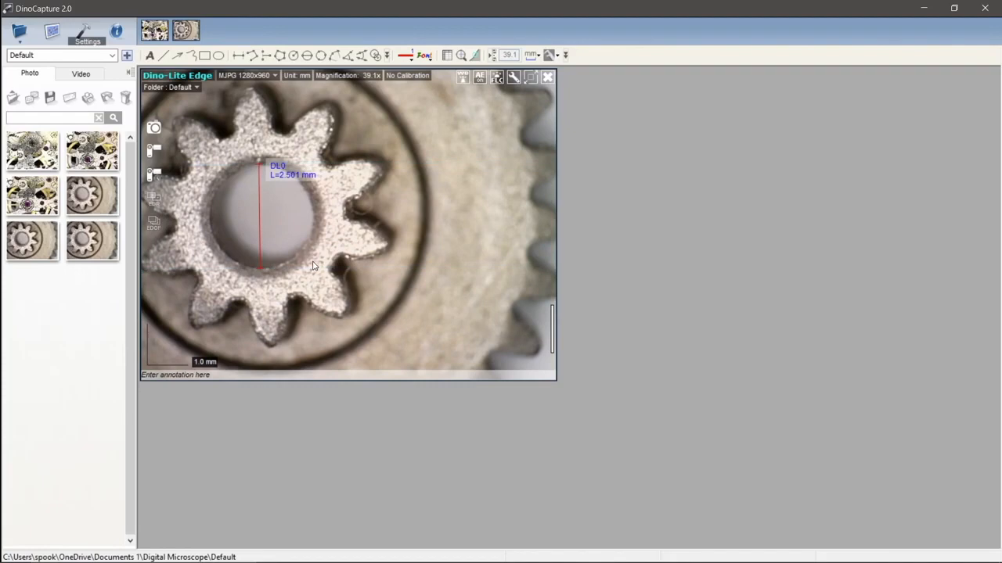
drag(286, 172, 289, 197)
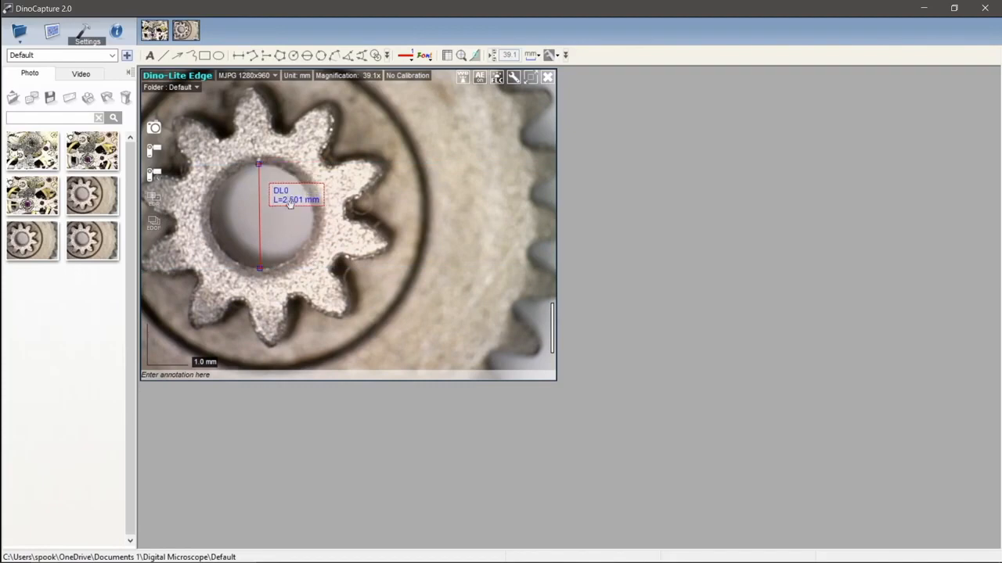
- Measure a four-point multi-segment line from the gear's upper right, out to the plate's toothed edge and back to the lower middle
click(253, 57)
click(353, 142)
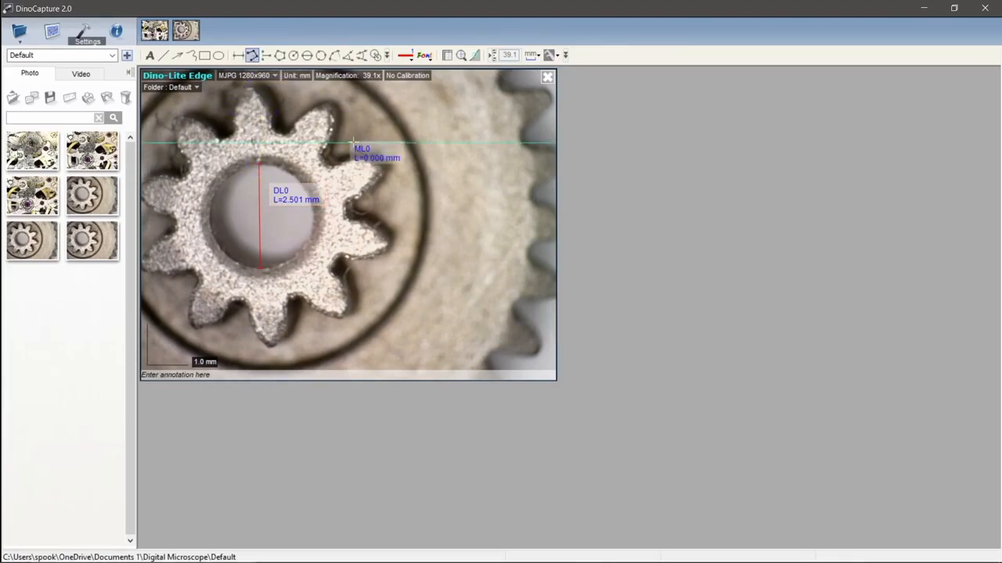
click(466, 101)
click(532, 191)
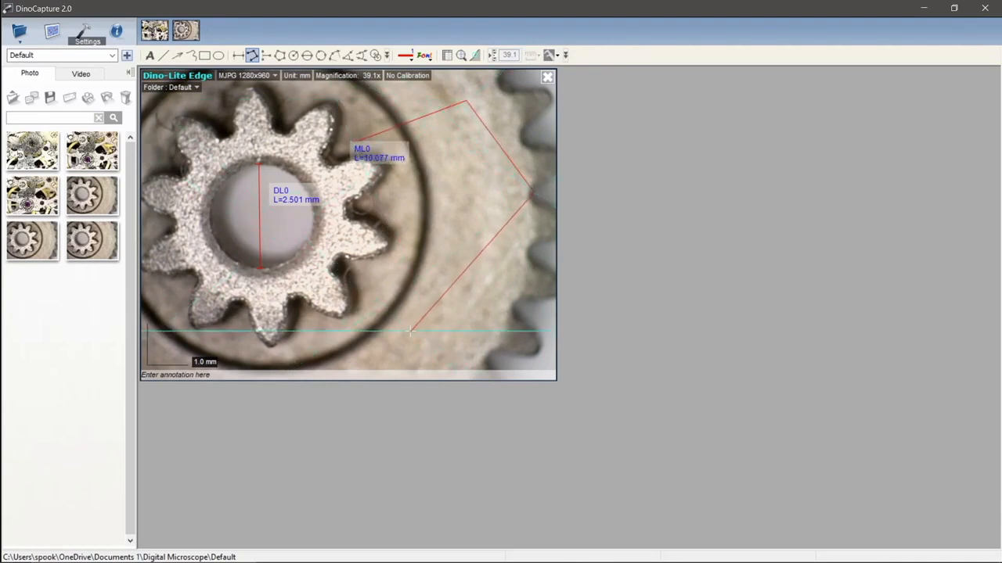
right_click(409, 331)
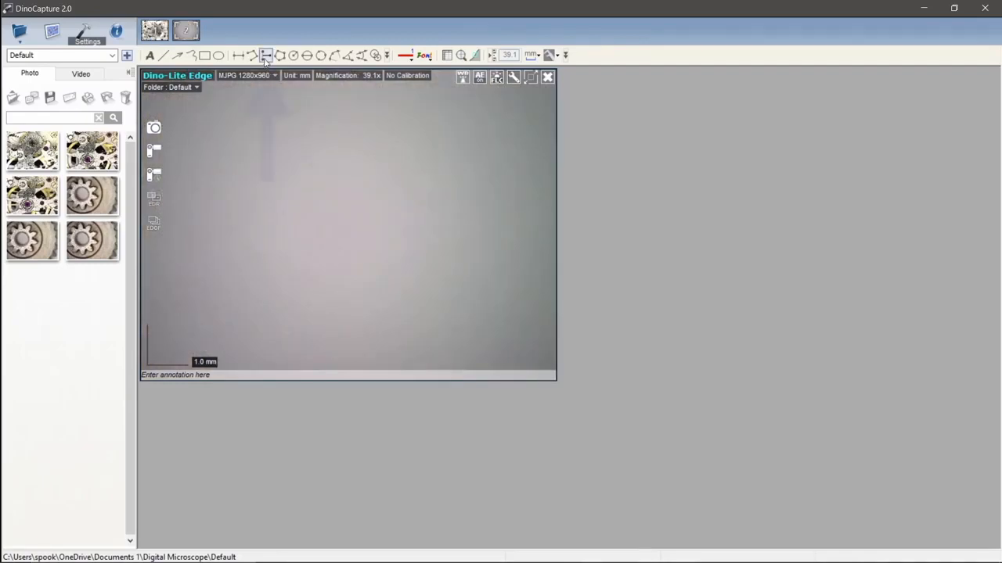
- Draw a horizontal baseline across the live view with the perpendicular line tool and measure six perpendicular distances above and below it
click(266, 57)
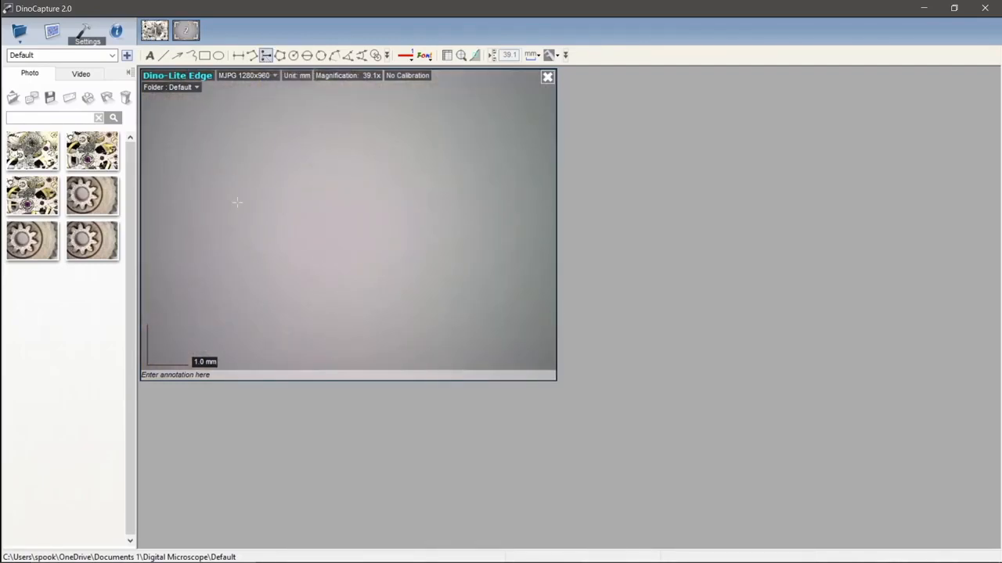
drag(186, 213, 511, 214)
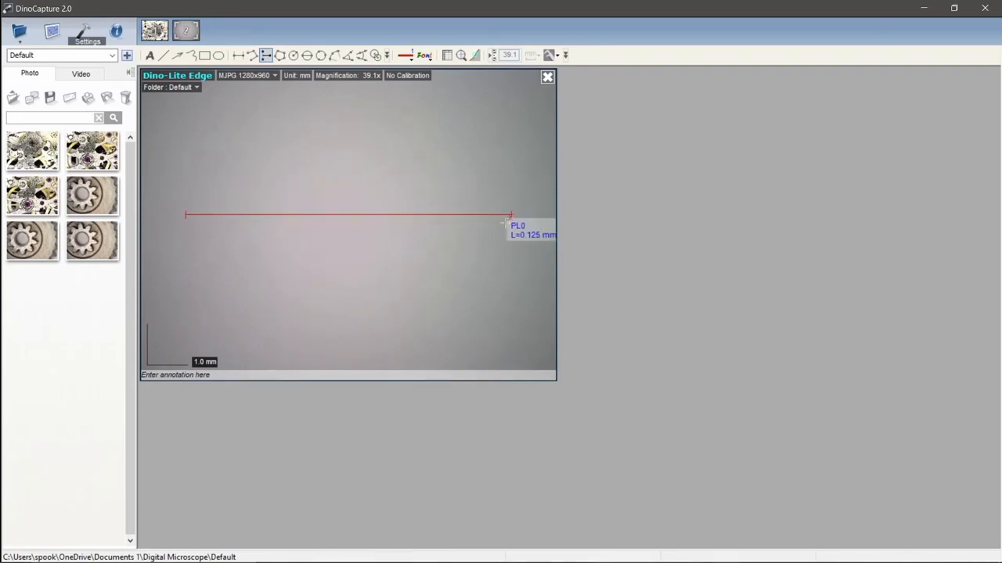
click(474, 250)
click(414, 173)
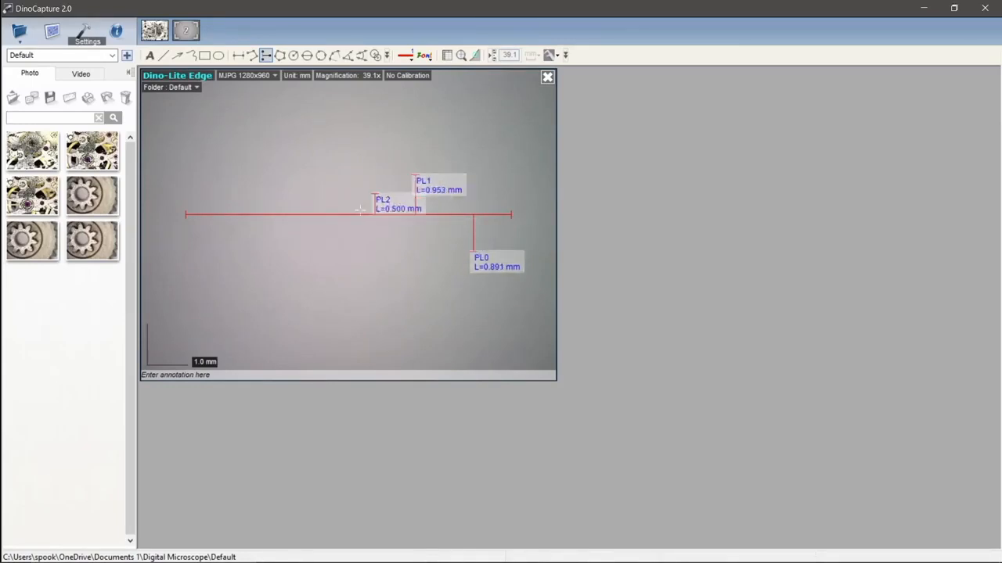
click(351, 261)
click(266, 171)
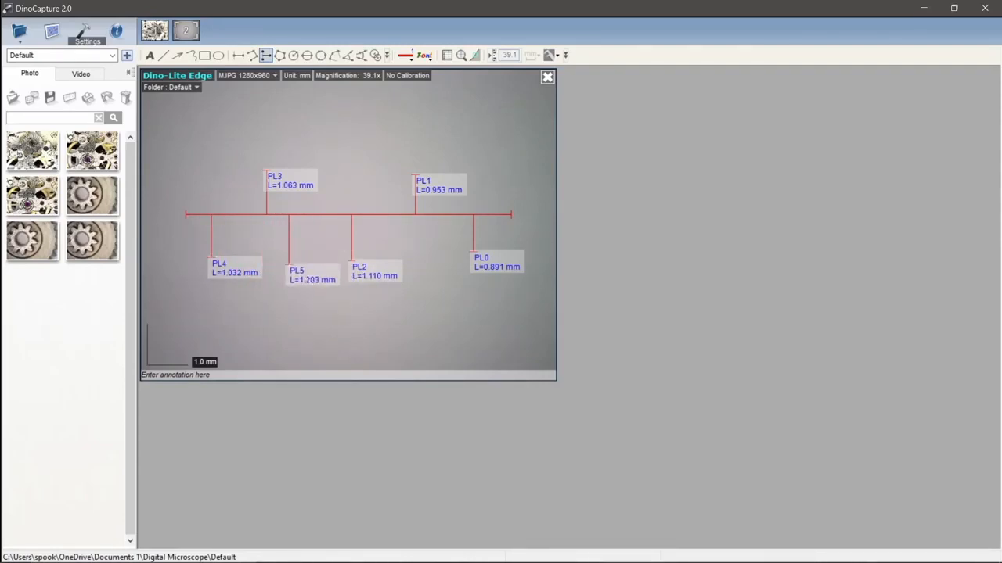
right_click(291, 272)
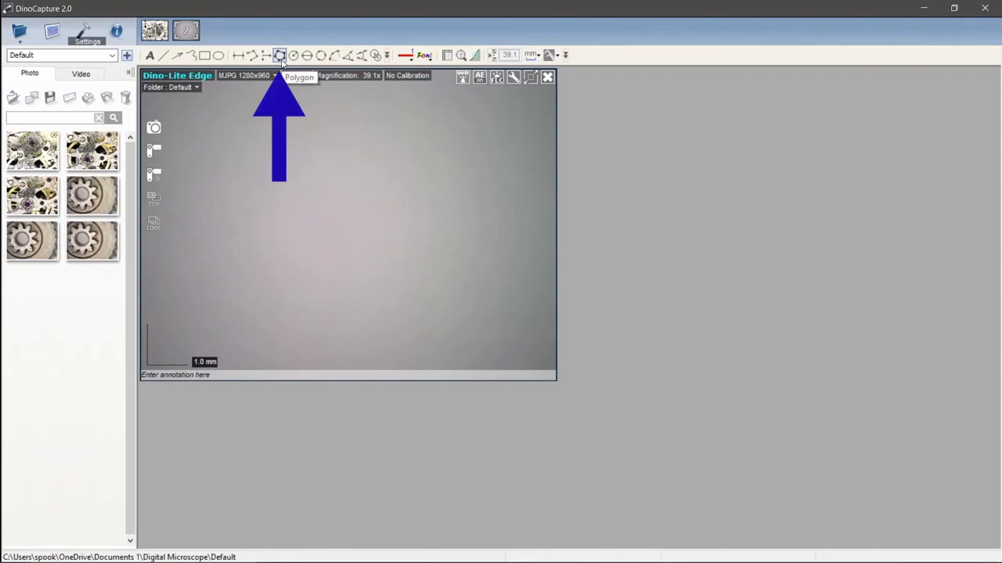
- Measure the perimeter and area of a five-point polygon drawn around the middle of the empty live view
click(279, 56)
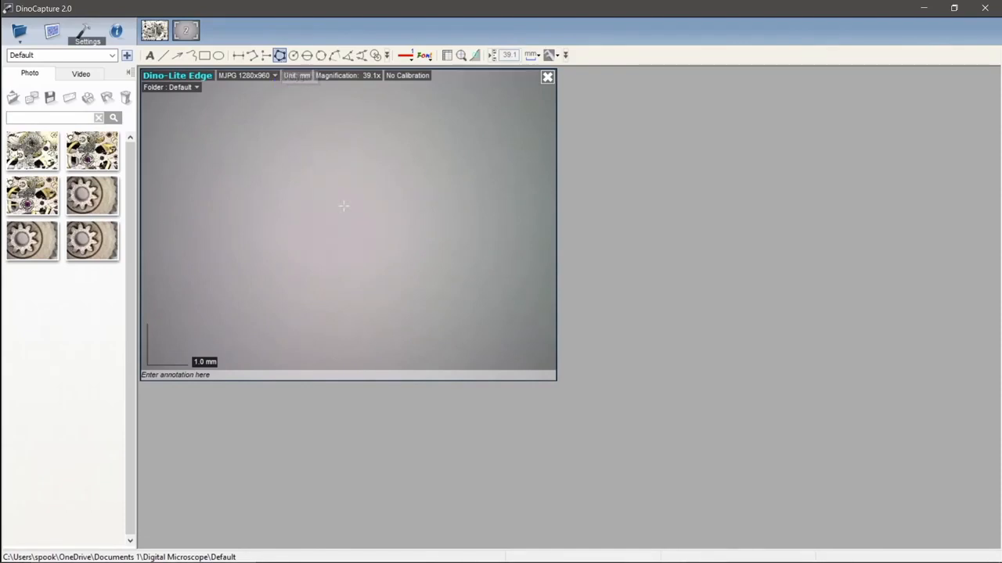
click(295, 167)
click(371, 129)
click(486, 219)
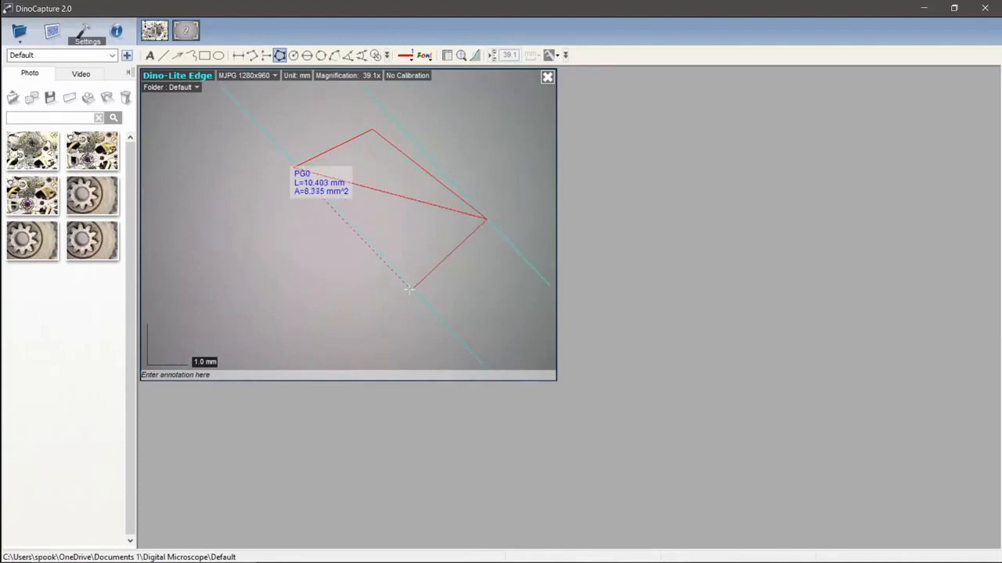
click(404, 292)
click(293, 289)
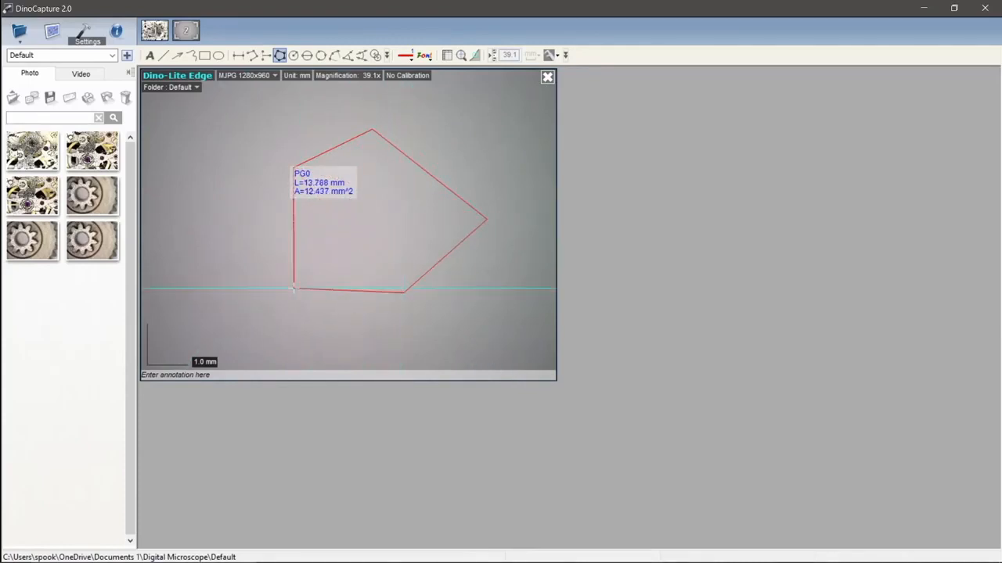
click(330, 265)
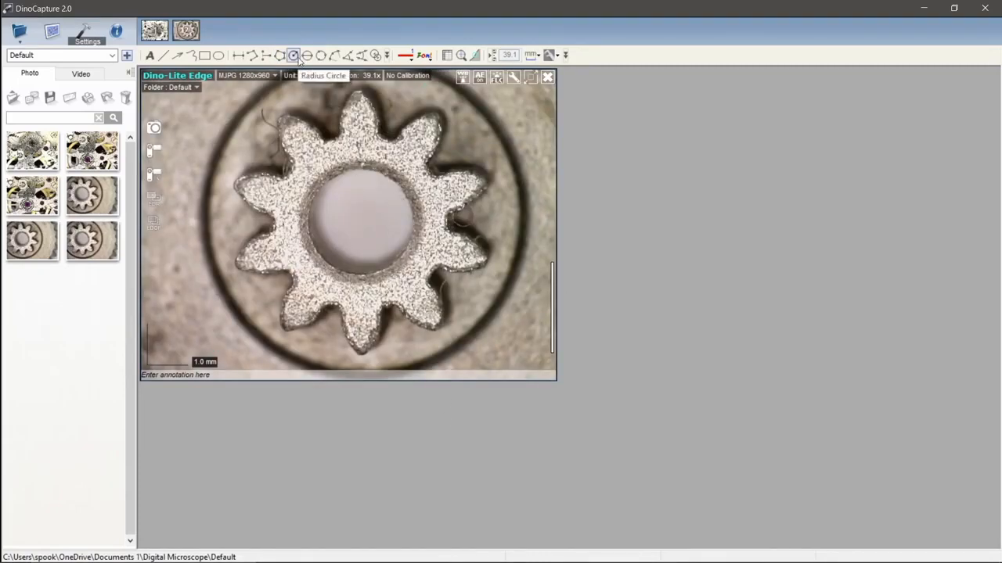
- Measure the gear's central hole with a radius circle from its center to its edge, and clear the markings with the All option
click(296, 58)
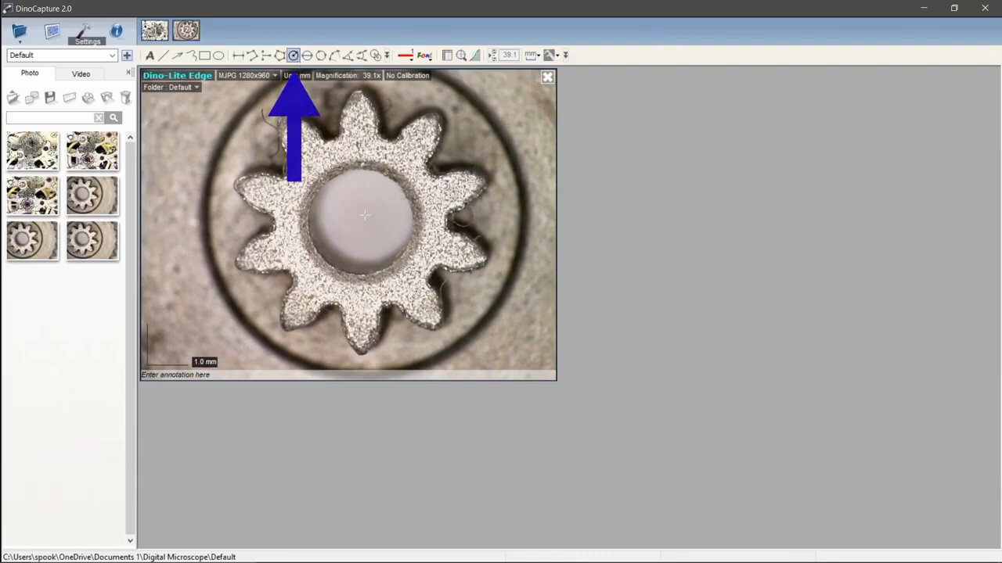
drag(359, 219, 403, 187)
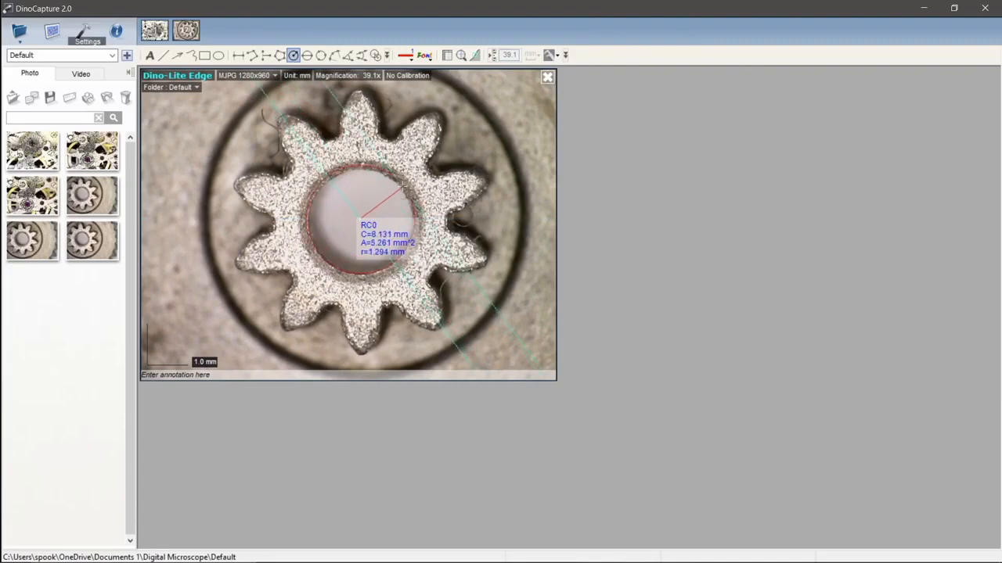
click(403, 186)
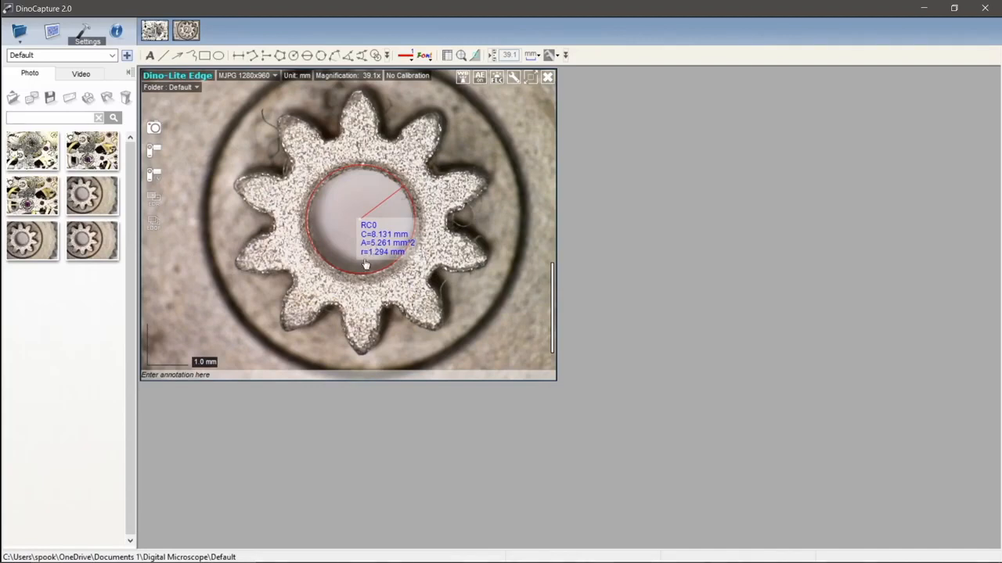
right_click(306, 166)
mouse_move(386, 227)
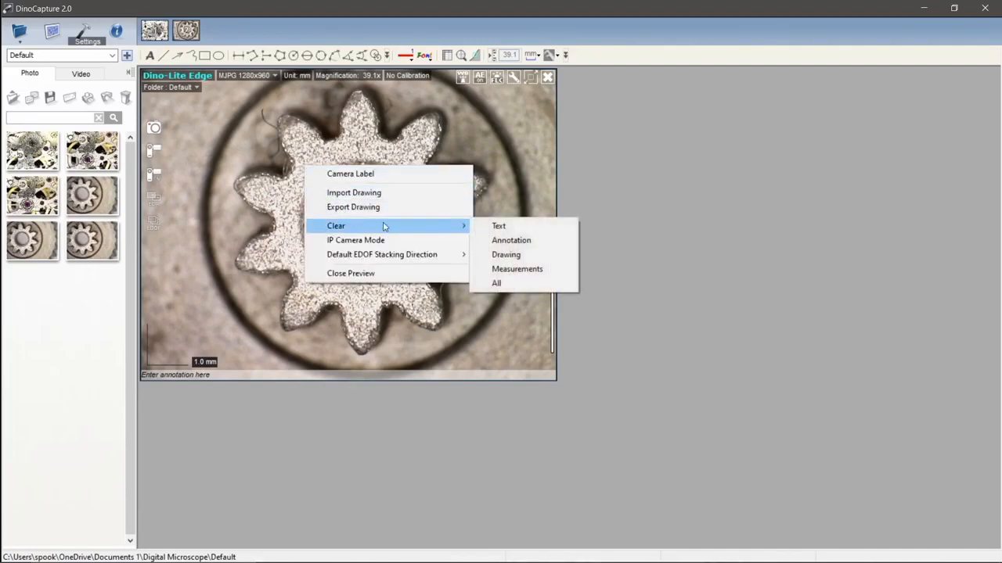
click(495, 282)
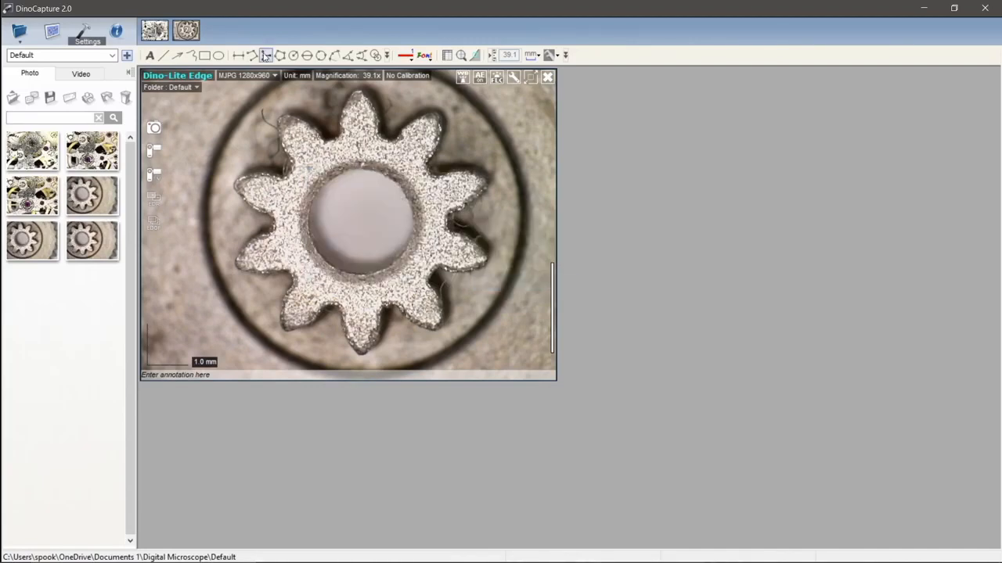
- Measure the gear's central hole with a diameter circle, move its label below the hole, and delete the measurement
click(307, 56)
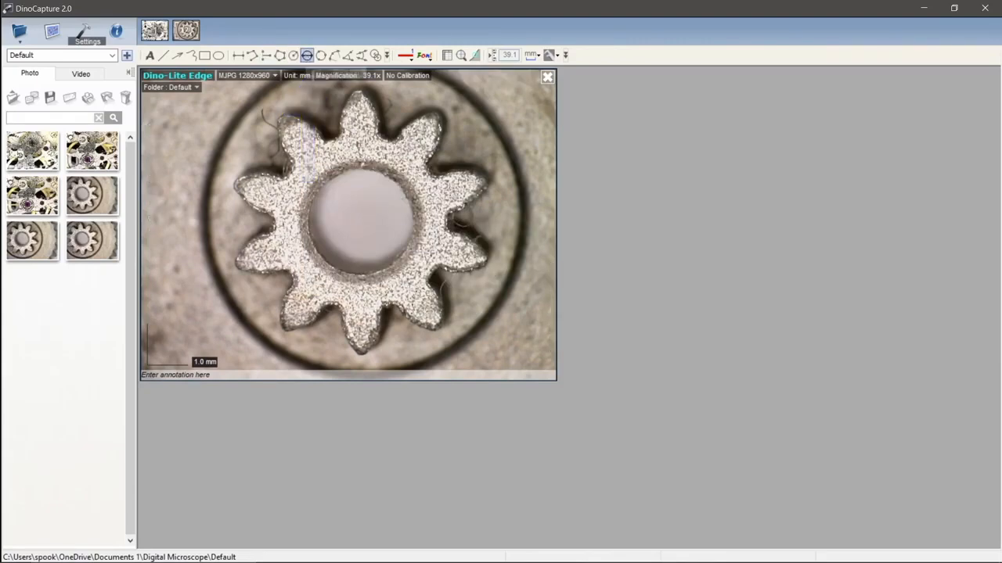
click(308, 223)
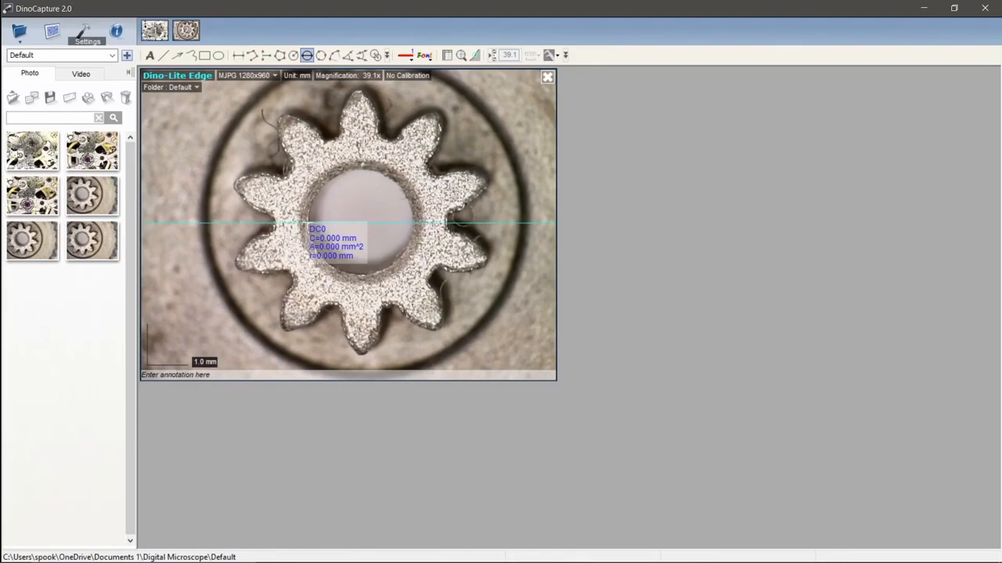
click(413, 219)
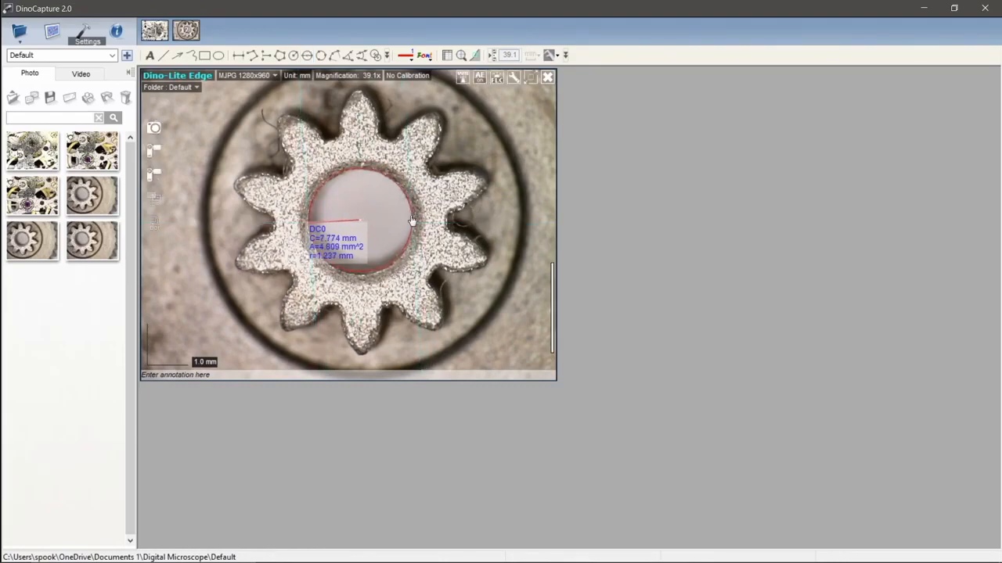
drag(327, 244, 342, 308)
key(Delete)
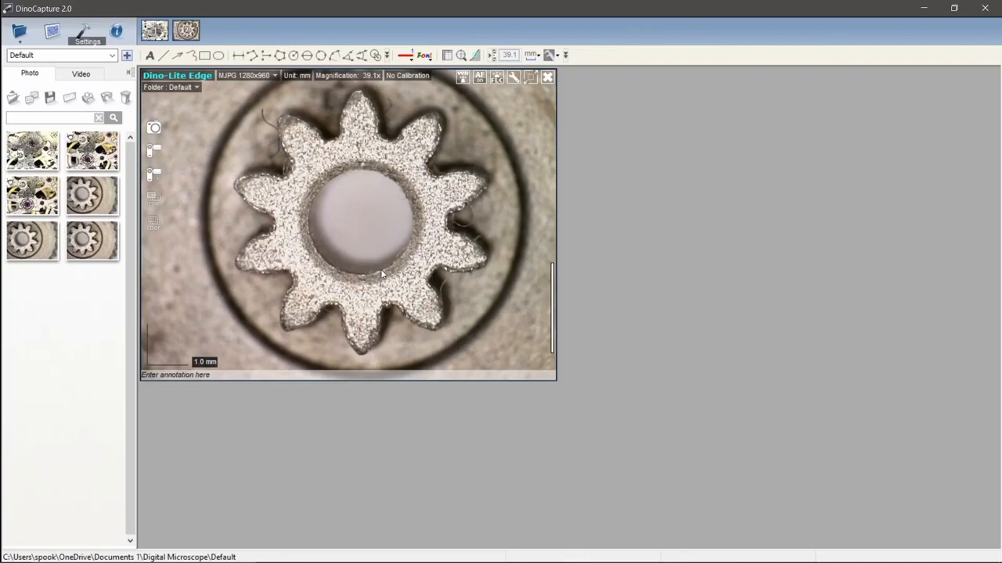
- Measure the gear's central hole with a three-point circle on its upper, left and lower edges, and remove the measurement
click(321, 56)
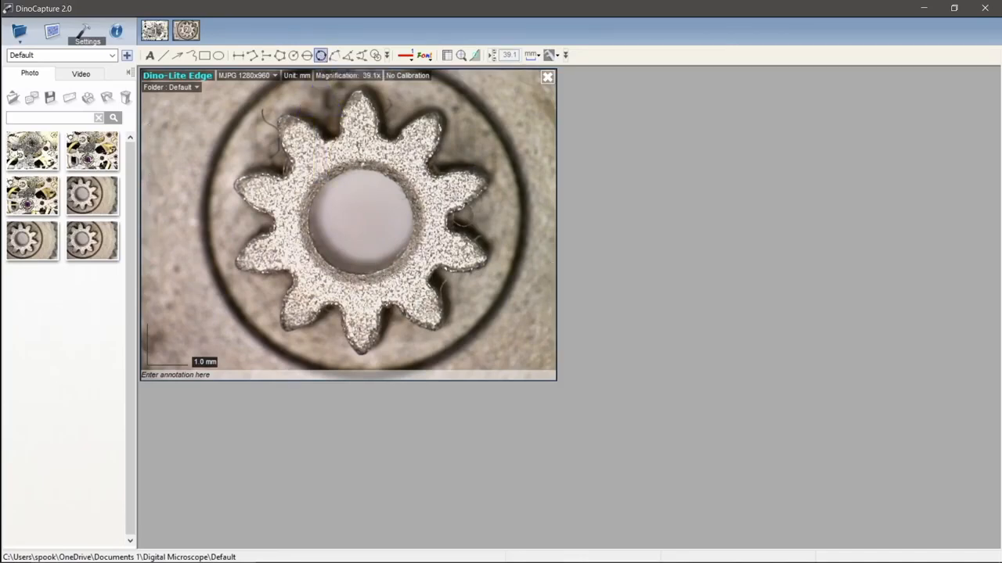
click(364, 167)
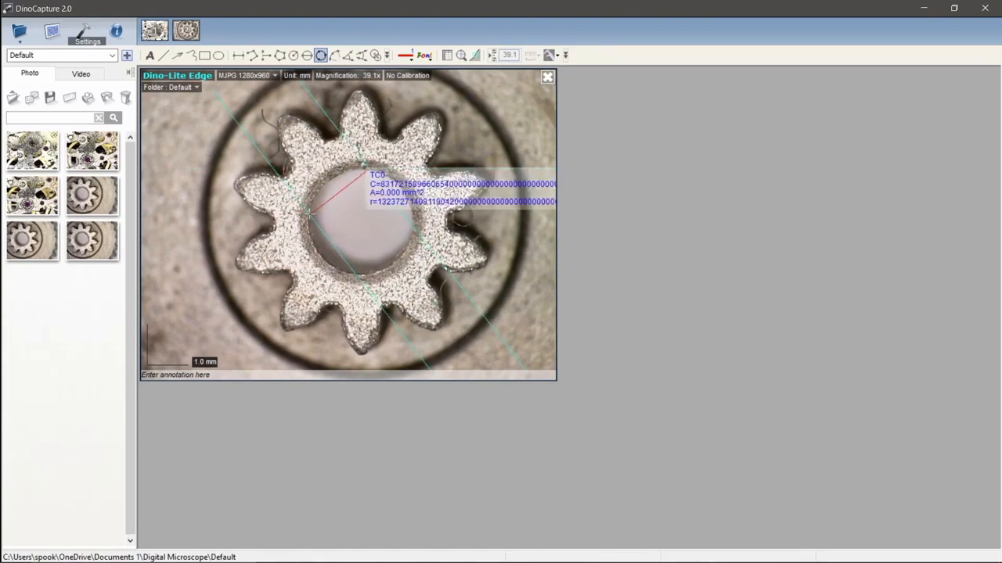
click(309, 212)
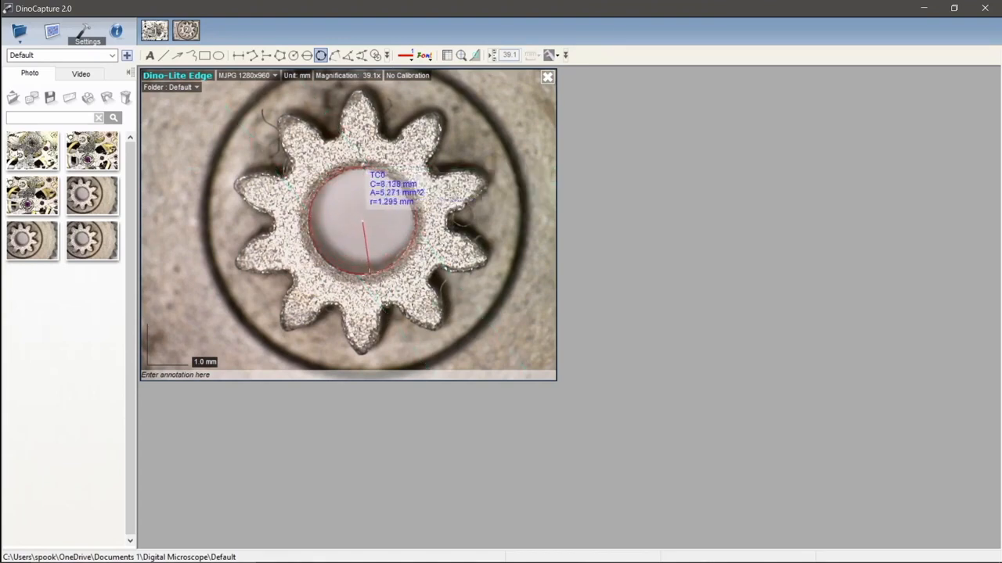
click(368, 272)
key(ctrl+z)
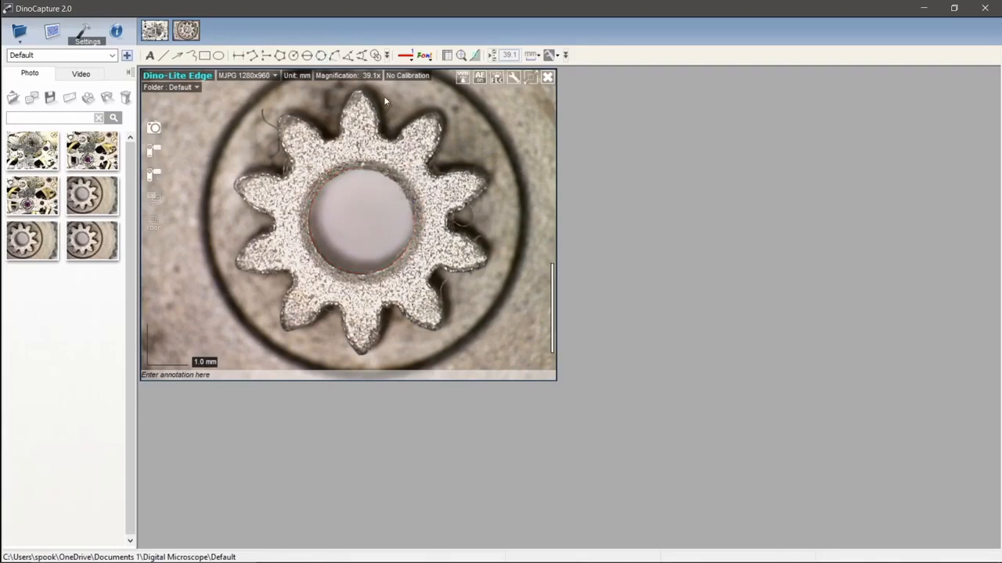
- Measure a three-point arc along the central hole's edge, from its upper right over the top to its left side
click(334, 56)
click(390, 179)
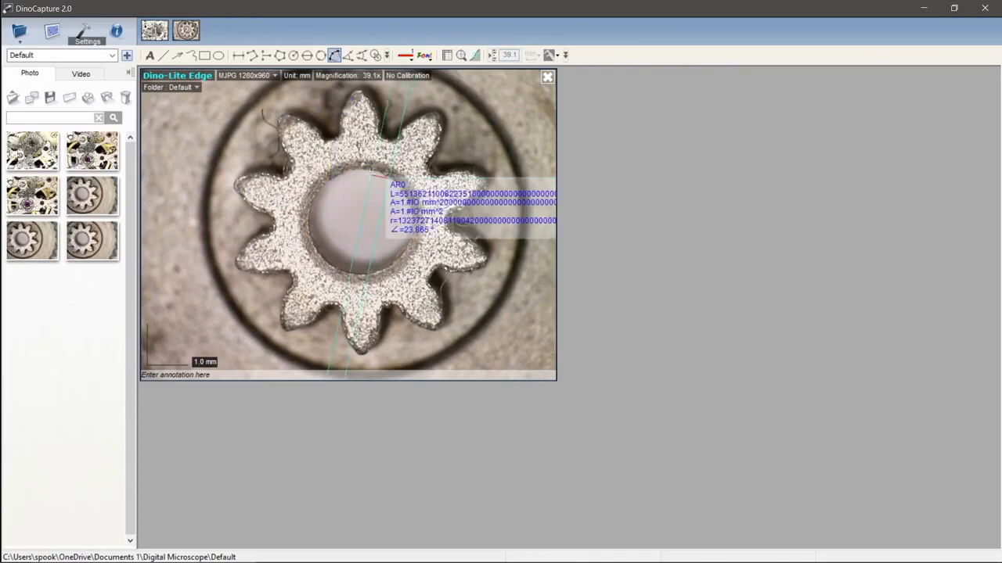
click(347, 172)
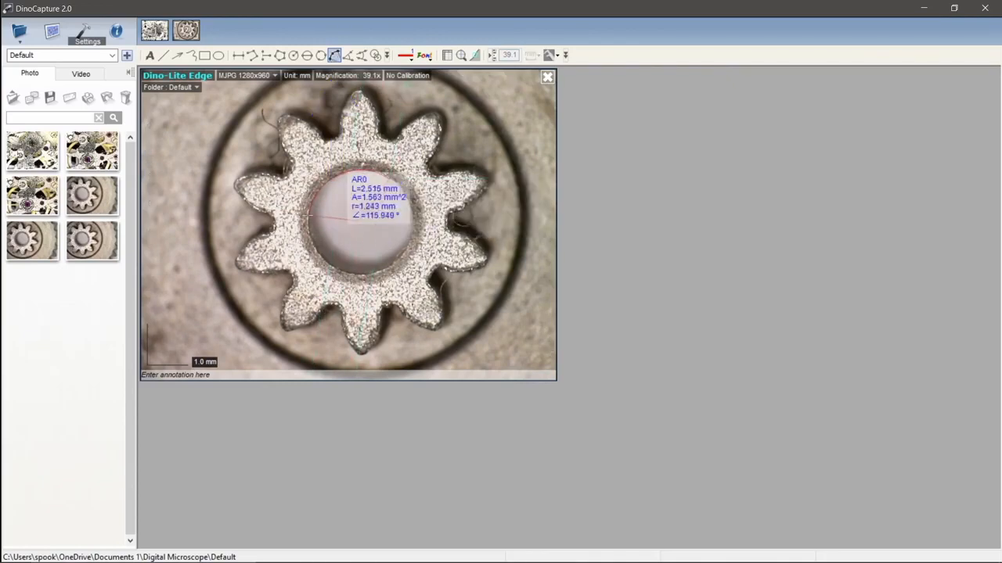
click(310, 222)
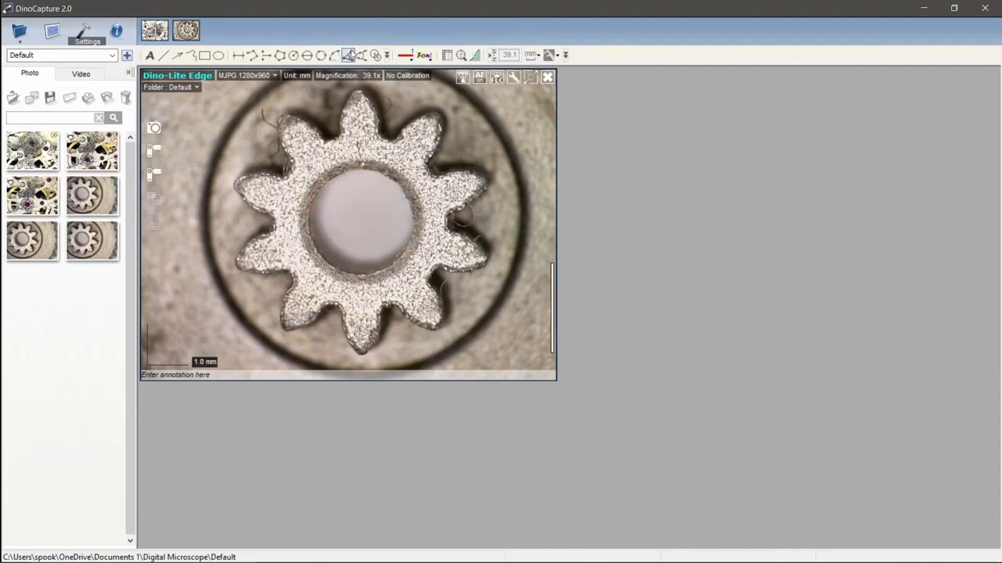
- Measure the three-point angle of the notch between the gear's two left teeth, and delete the measurement
click(349, 55)
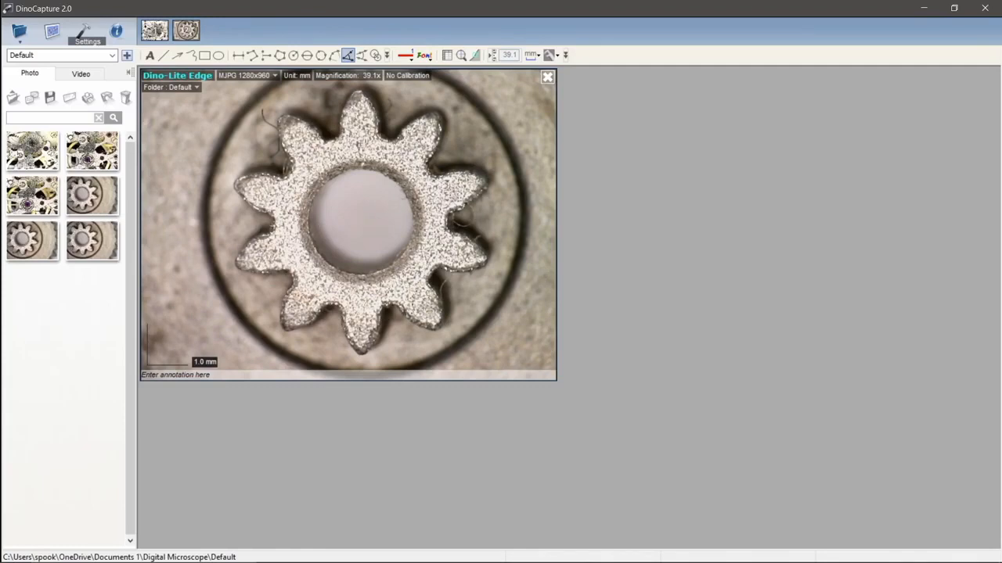
click(362, 223)
click(241, 198)
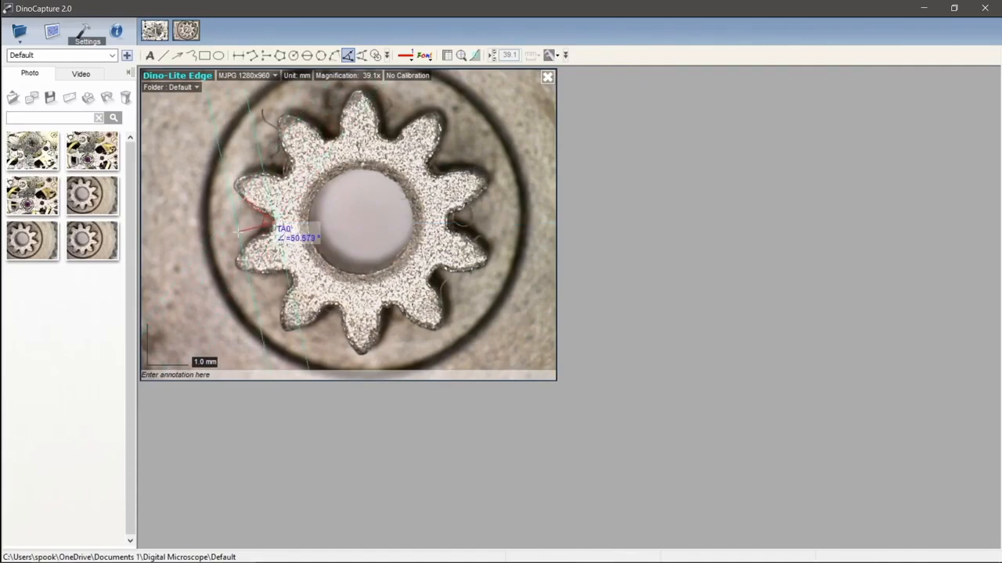
click(243, 249)
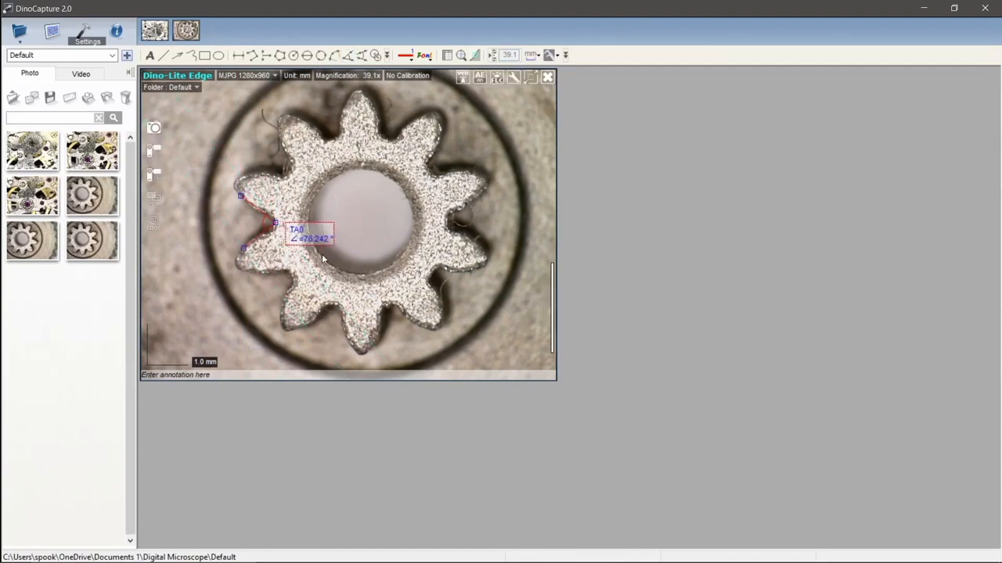
key(Delete)
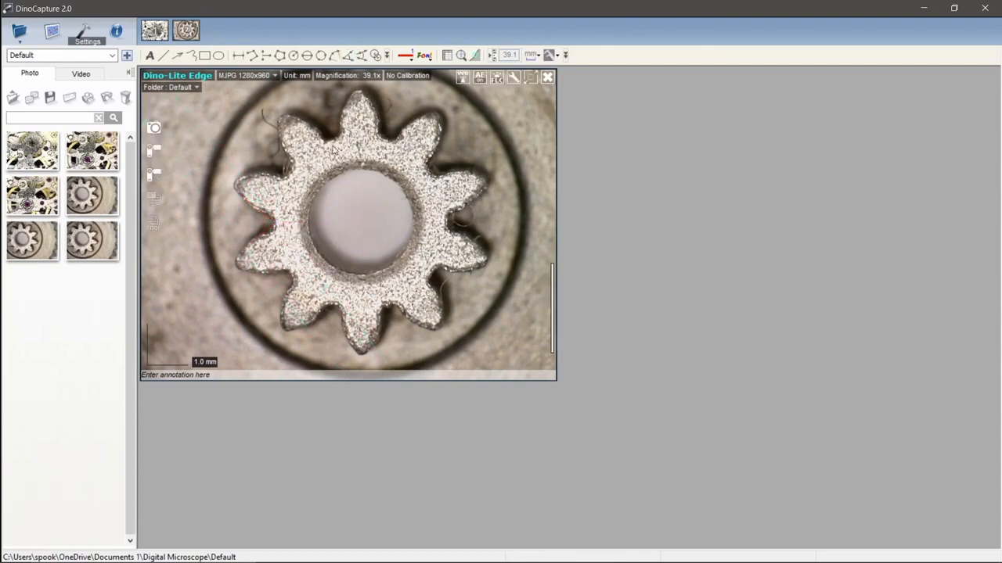
- Measure the four-point angle between the facing flanks of the gear's top tooth and its upper-left neighbor
click(362, 55)
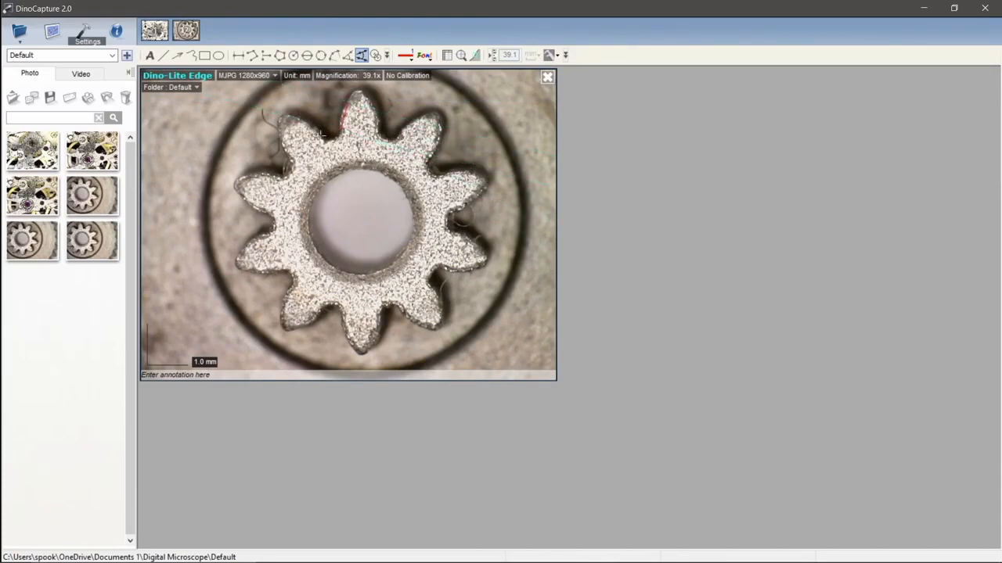
click(321, 135)
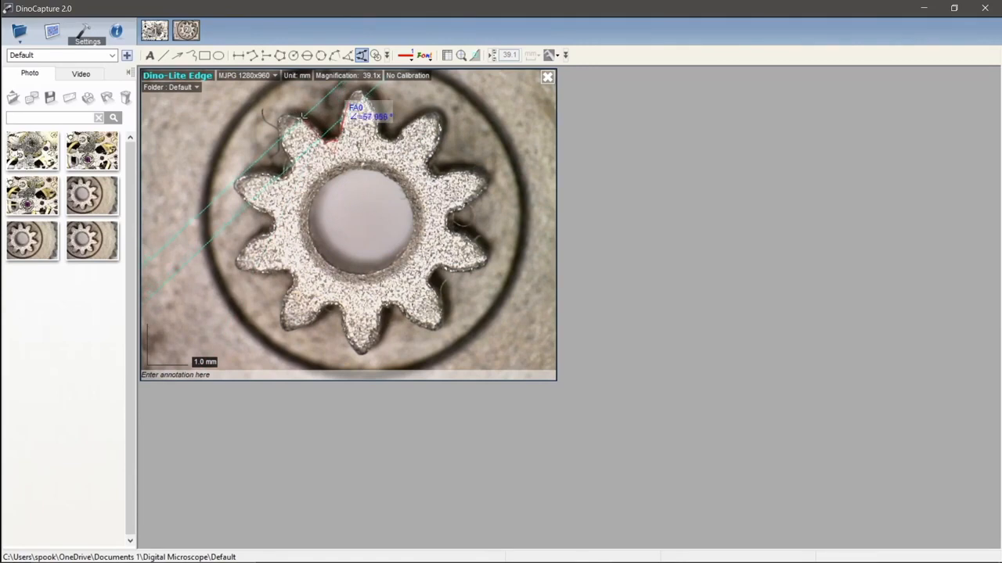
drag(375, 116, 404, 152)
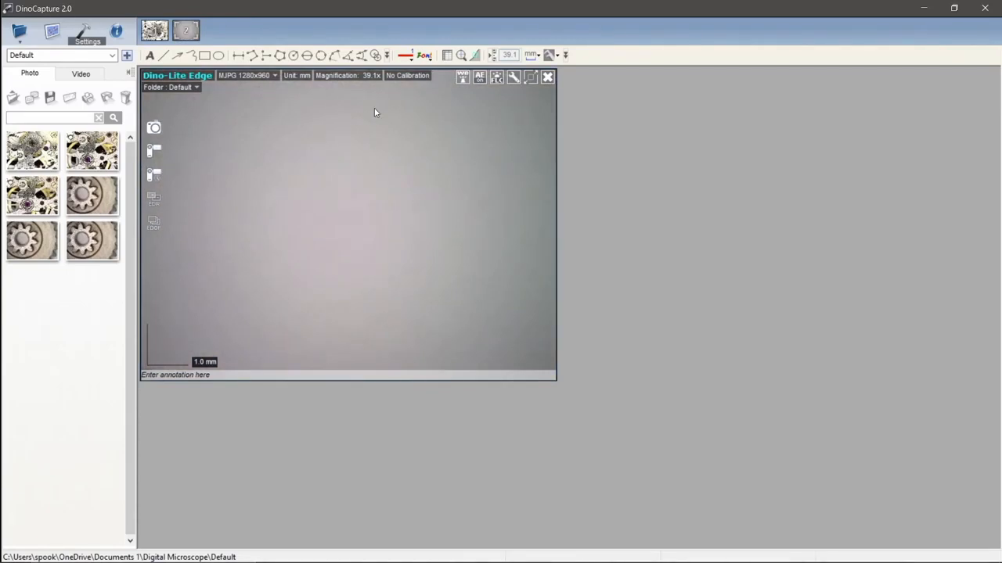
- Draw two separate radius circles in the empty live view, about 1.4 mm in radius at the upper left and about 1.5 mm right of center
click(292, 56)
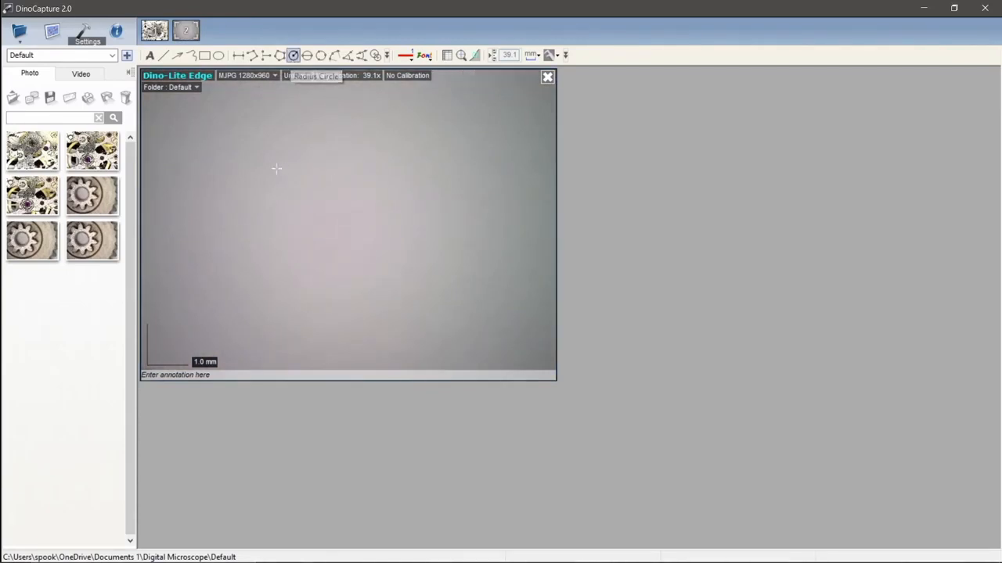
drag(243, 161, 251, 222)
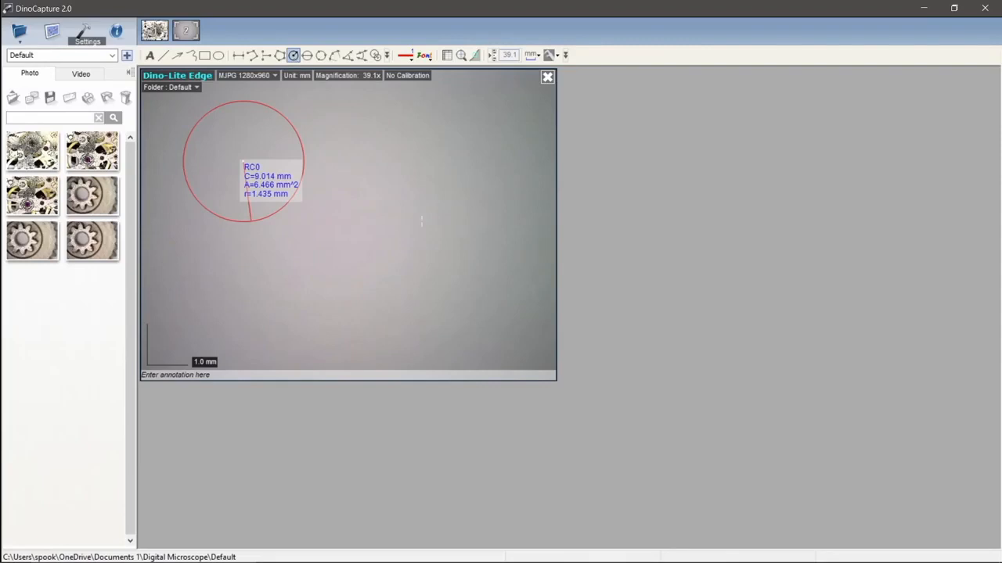
mouse_move(409, 205)
mouse_down()
mouse_move(461, 255)
mouse_move(451, 247)
mouse_up()
- Measure the center-to-center distance between the two circles, and move its label down and to the left
click(375, 54)
click(408, 205)
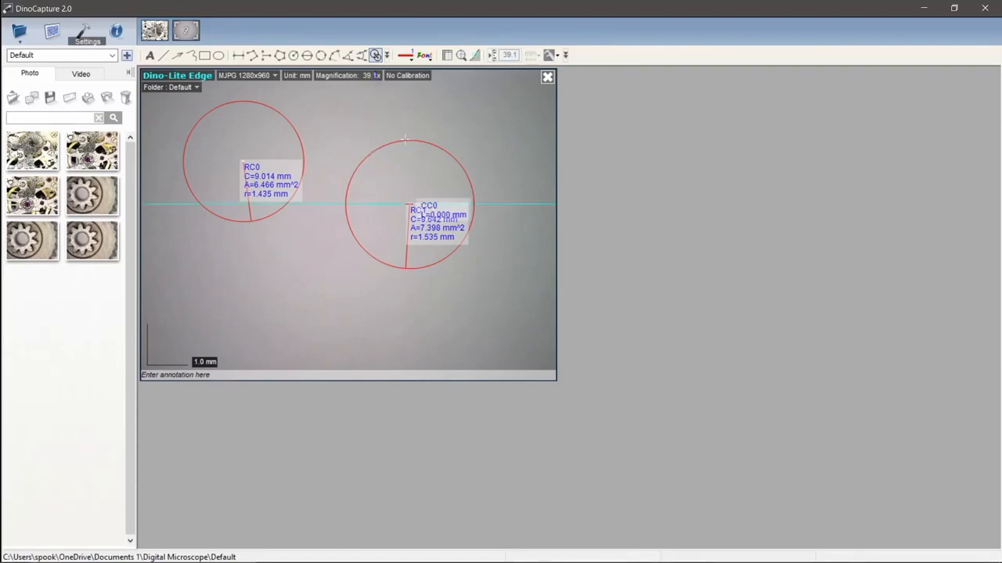
click(303, 149)
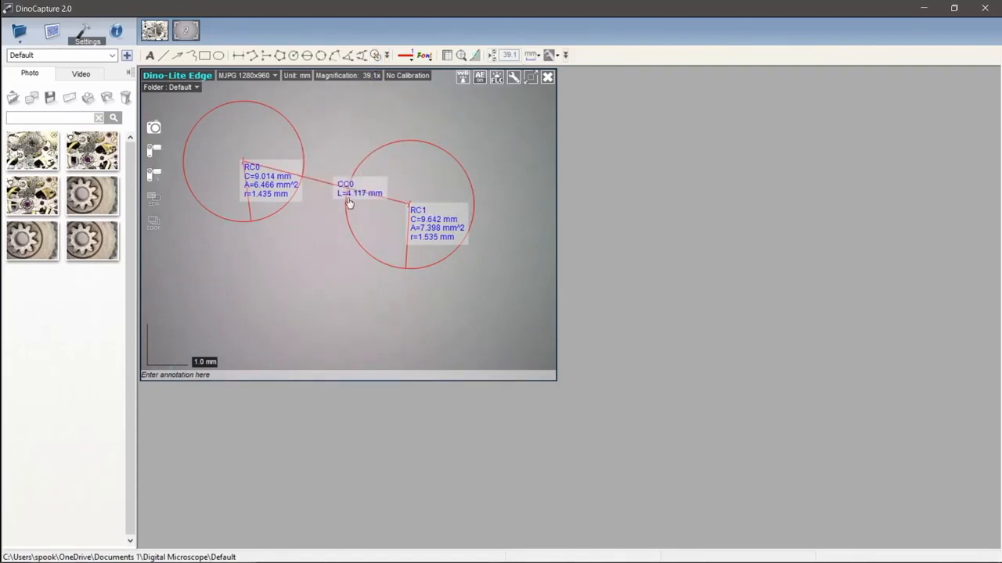
drag(352, 190, 315, 234)
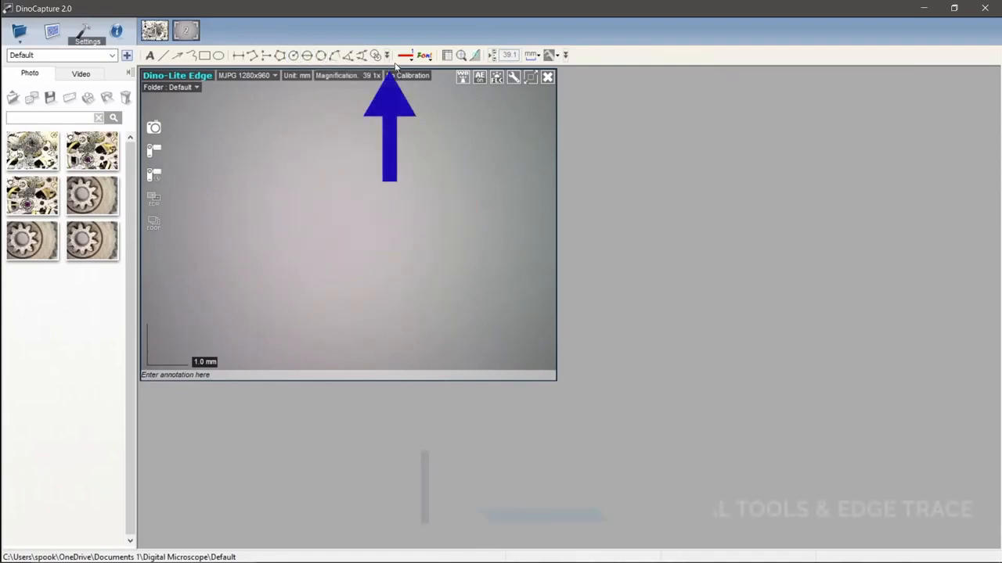
- Overlay a rectangular grid on the live view and set its pitch to 2.0 mm
click(387, 55)
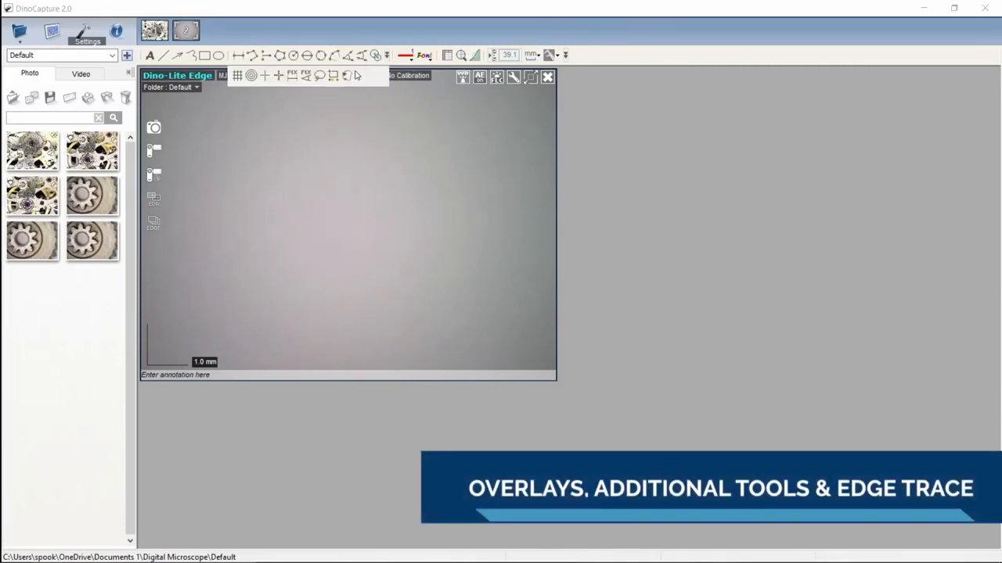
click(237, 79)
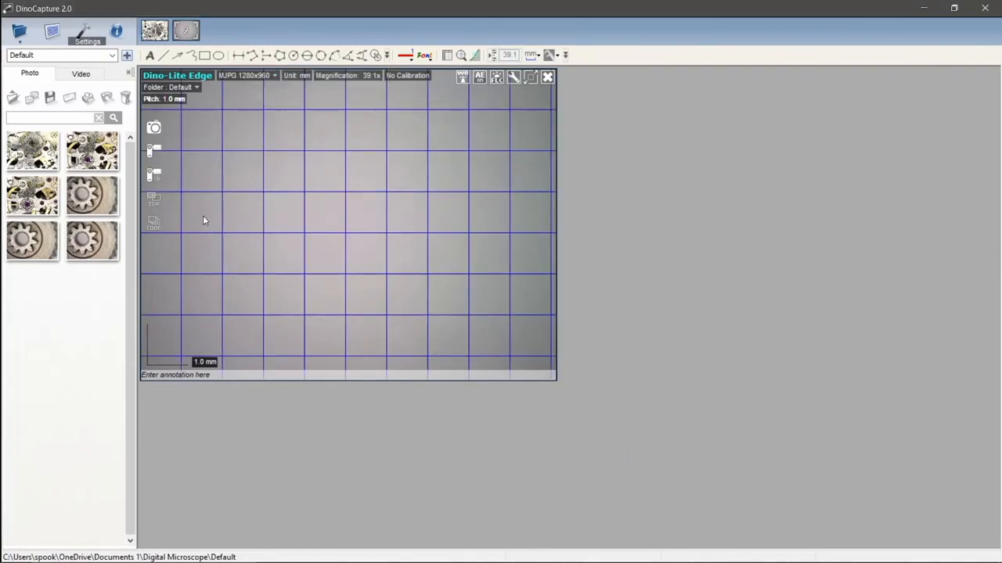
right_click(470, 220)
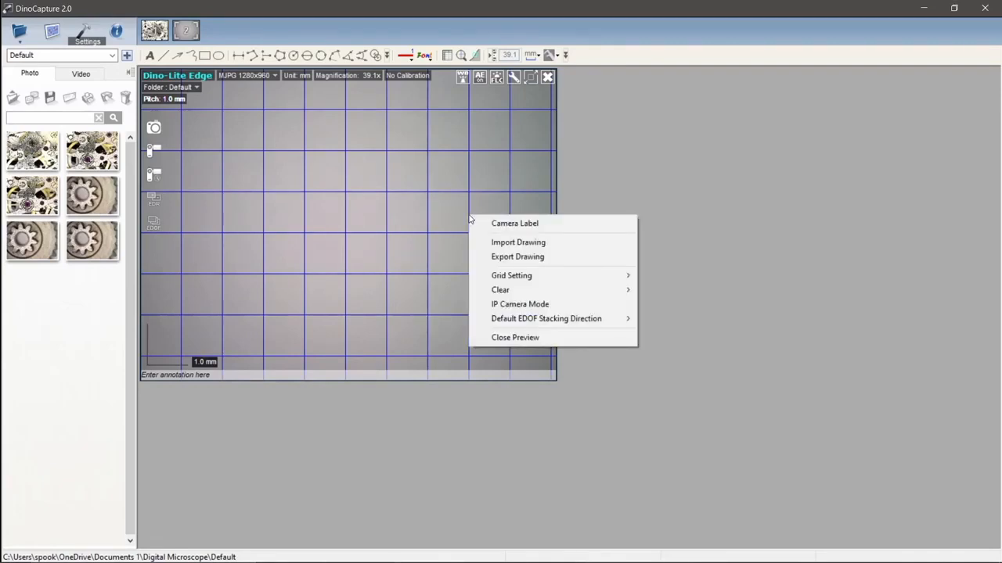
mouse_move(518, 278)
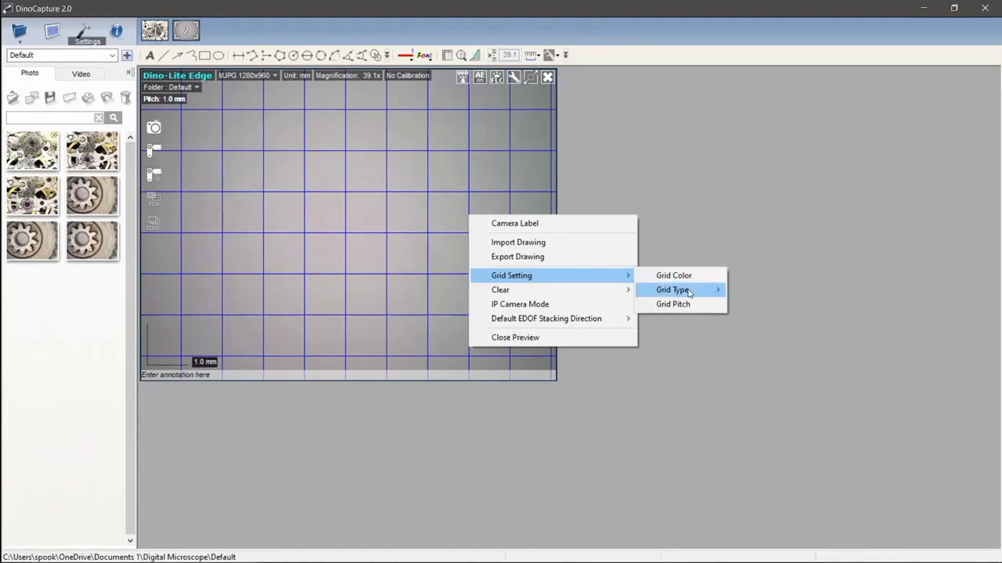
mouse_move(689, 292)
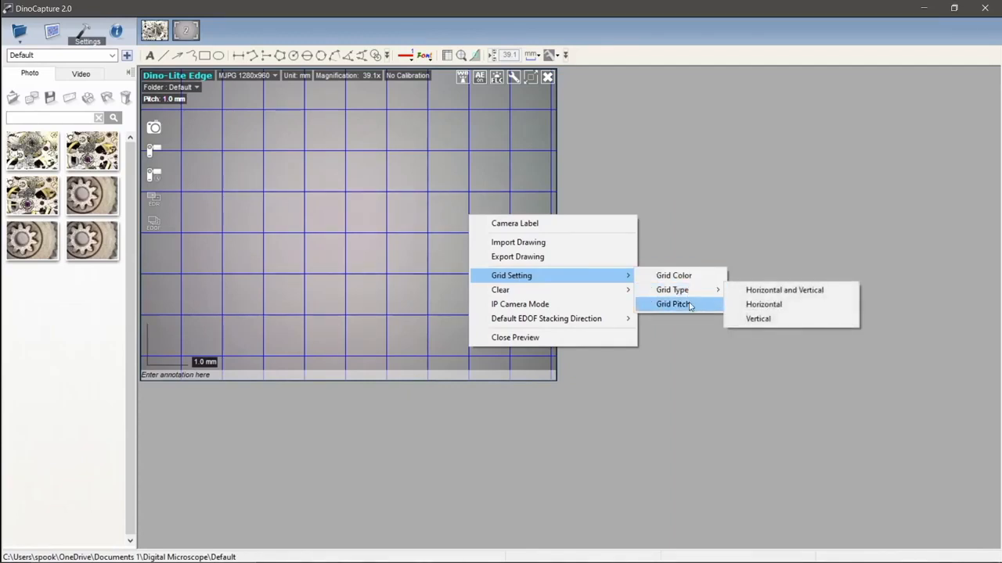
click(673, 304)
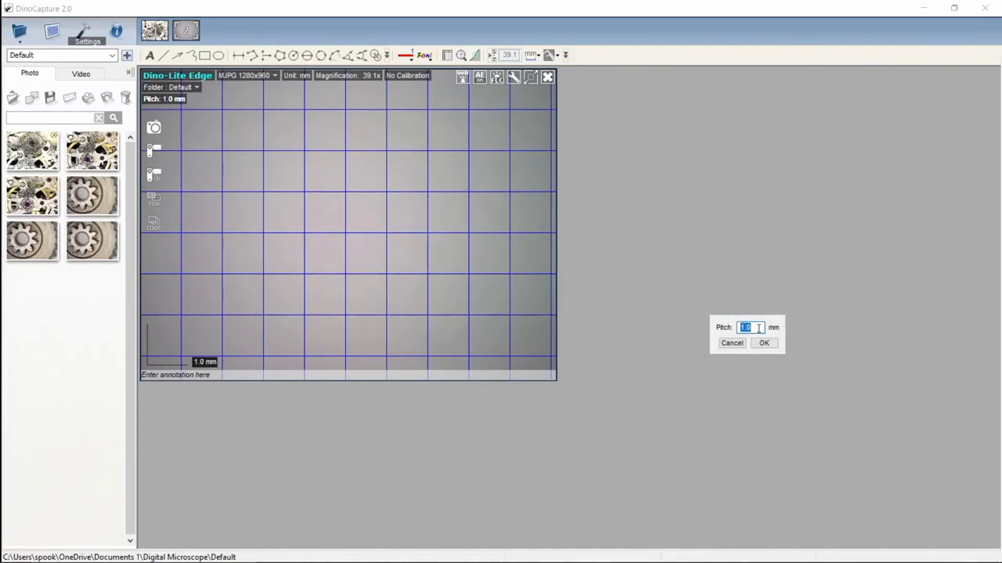
text(2)
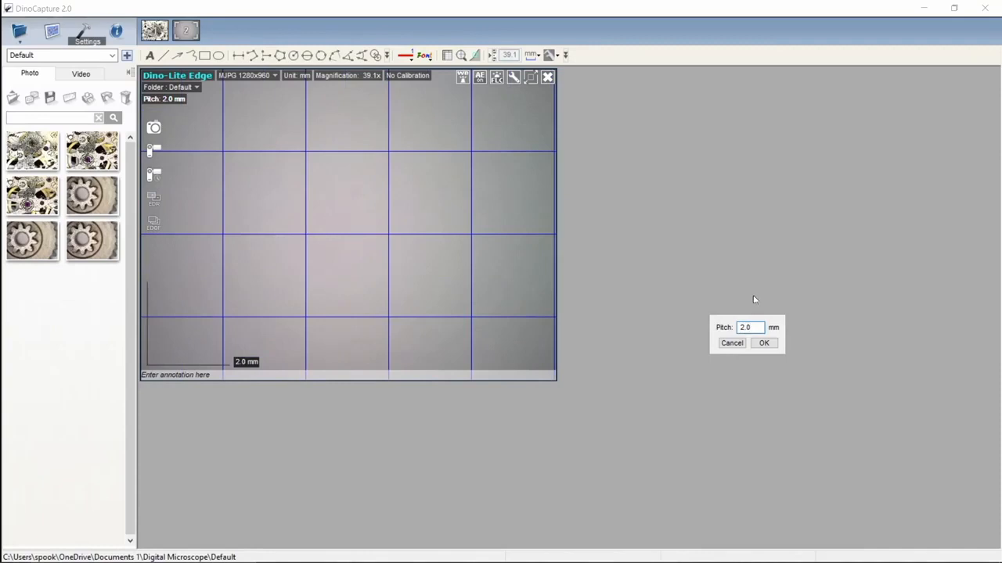
click(764, 343)
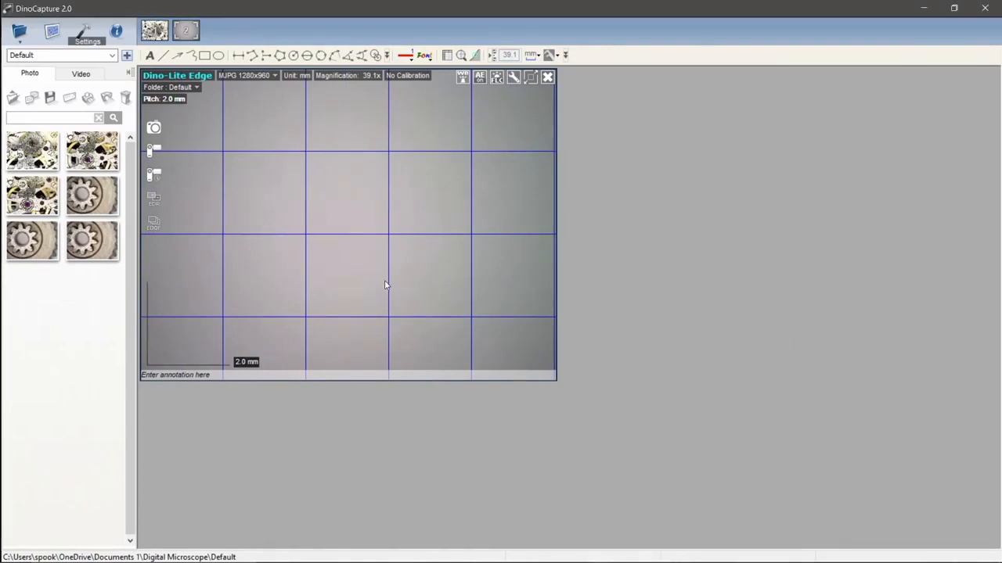
- Replace the rectangular grid with the concentric circle grid and set its pitch to 2.0 mm
click(388, 59)
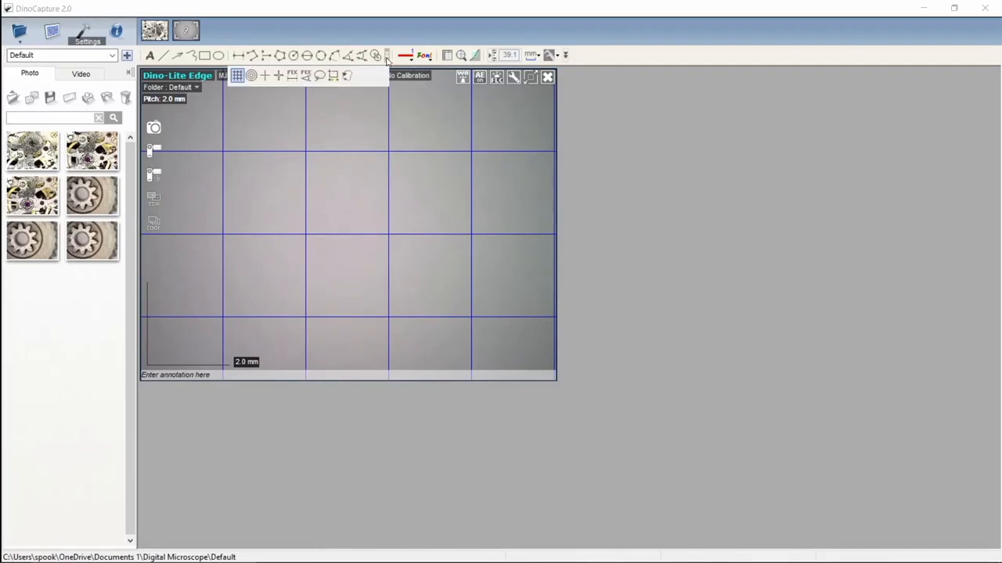
click(252, 76)
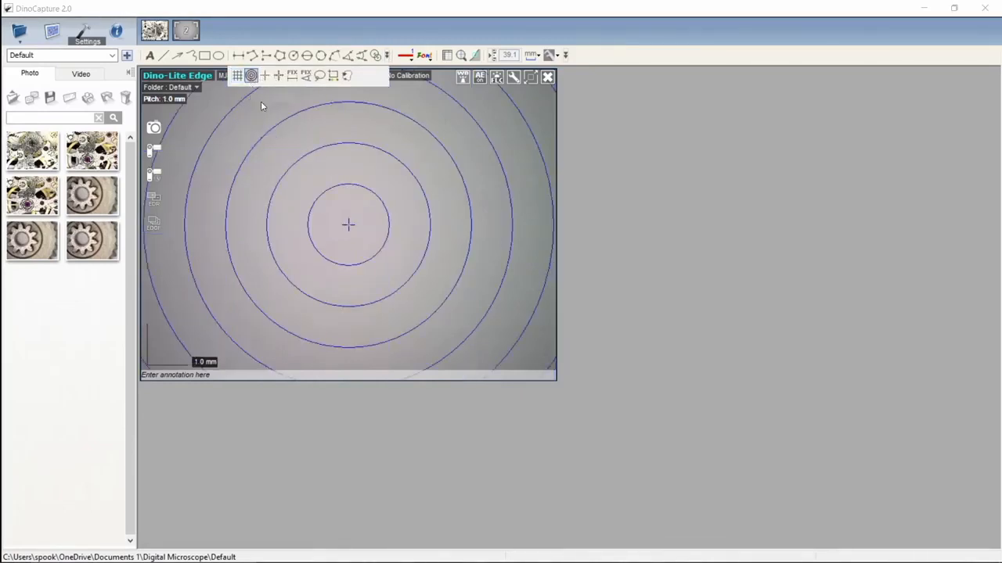
right_click(391, 215)
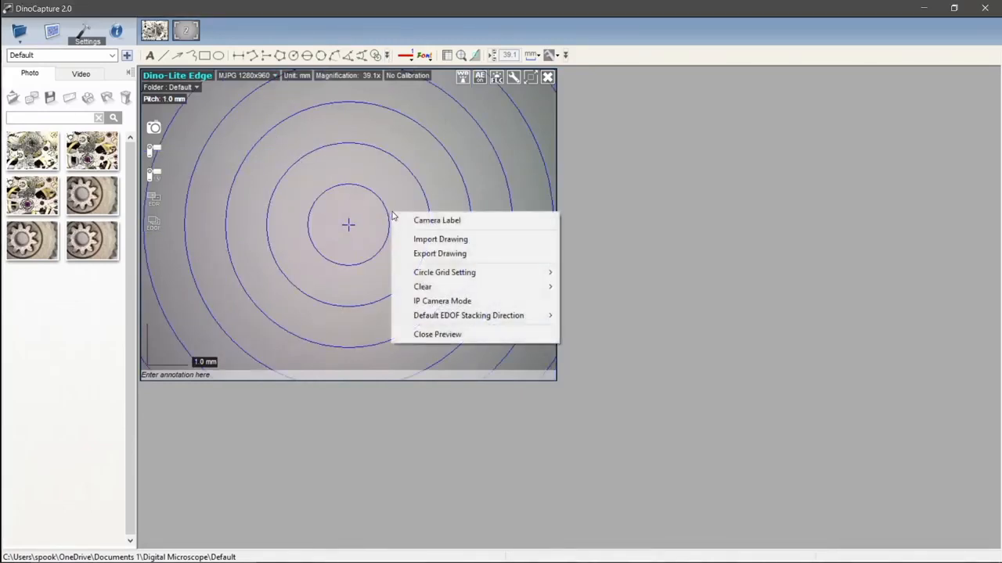
mouse_move(474, 271)
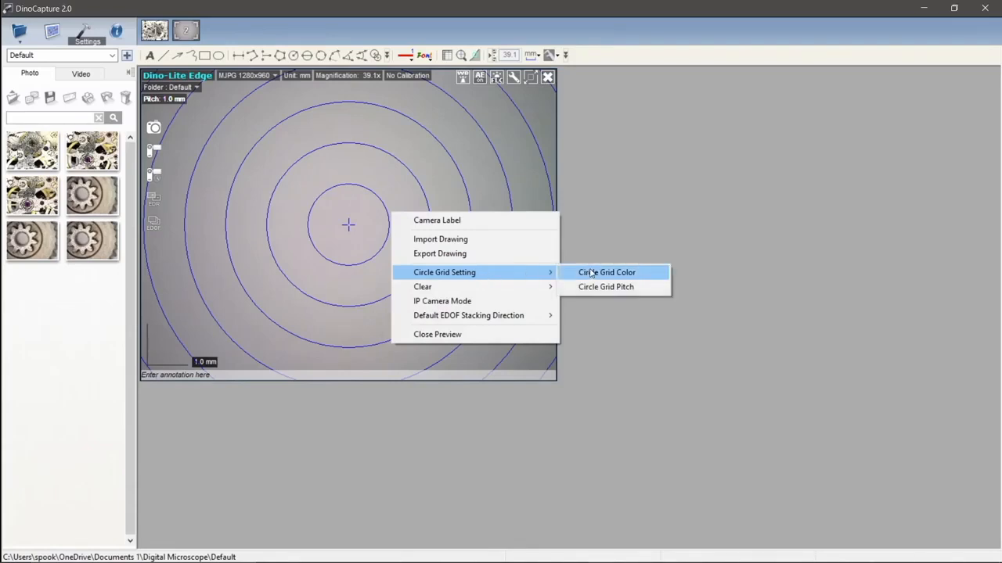
click(609, 287)
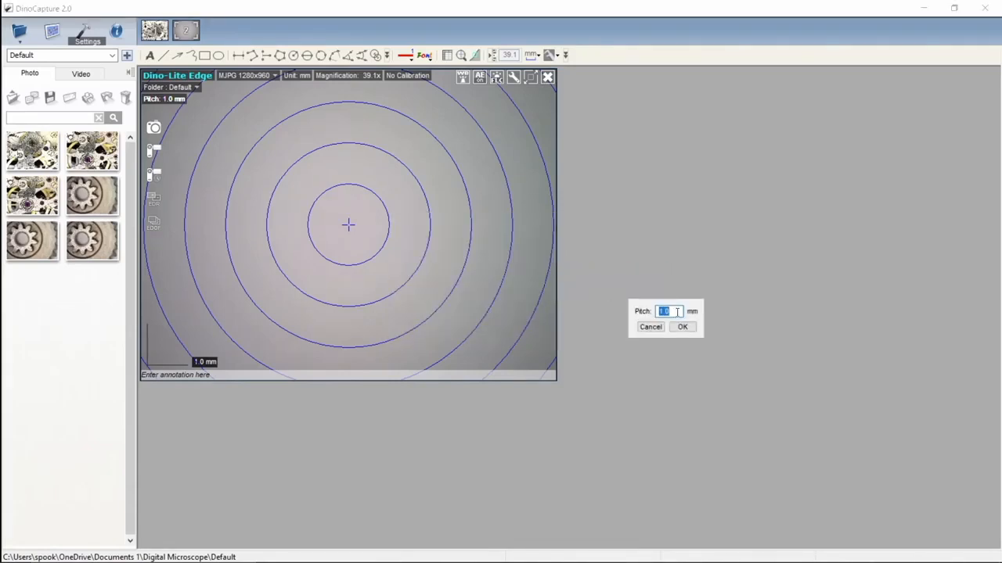
text(2)
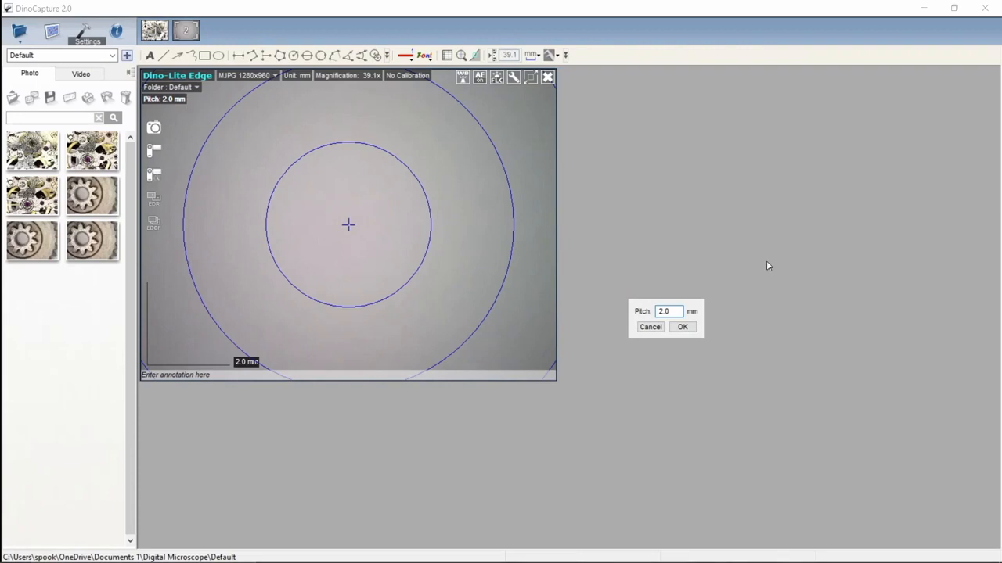
click(681, 327)
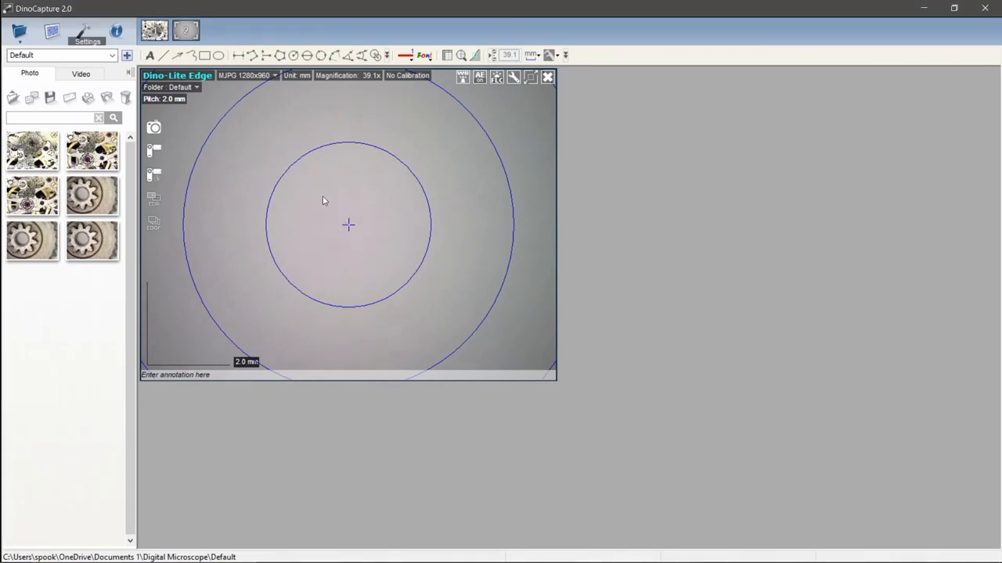
- Overlay the plain cross on the live view, raising its horizontal line and shifting its vertical line well to the left
click(386, 55)
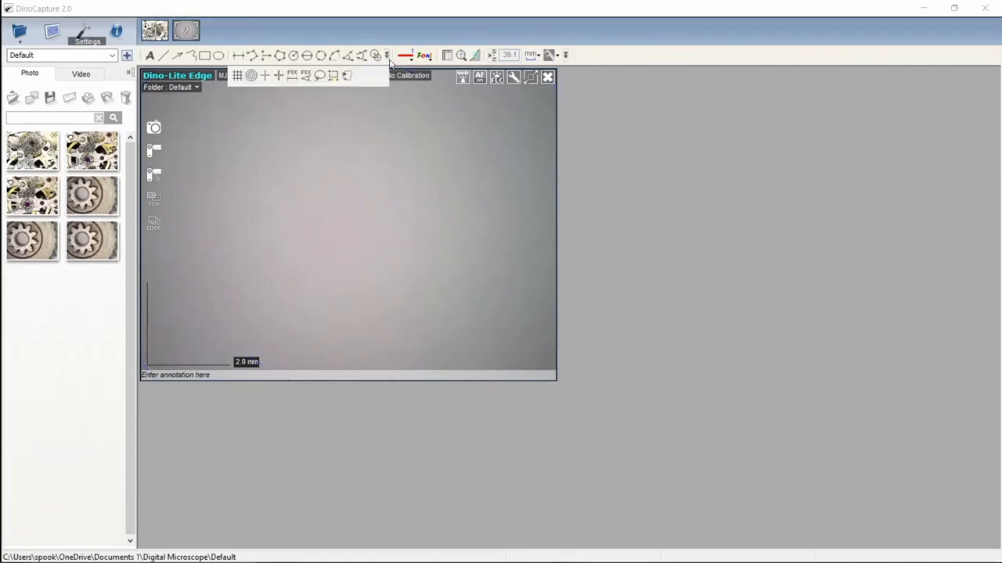
click(265, 76)
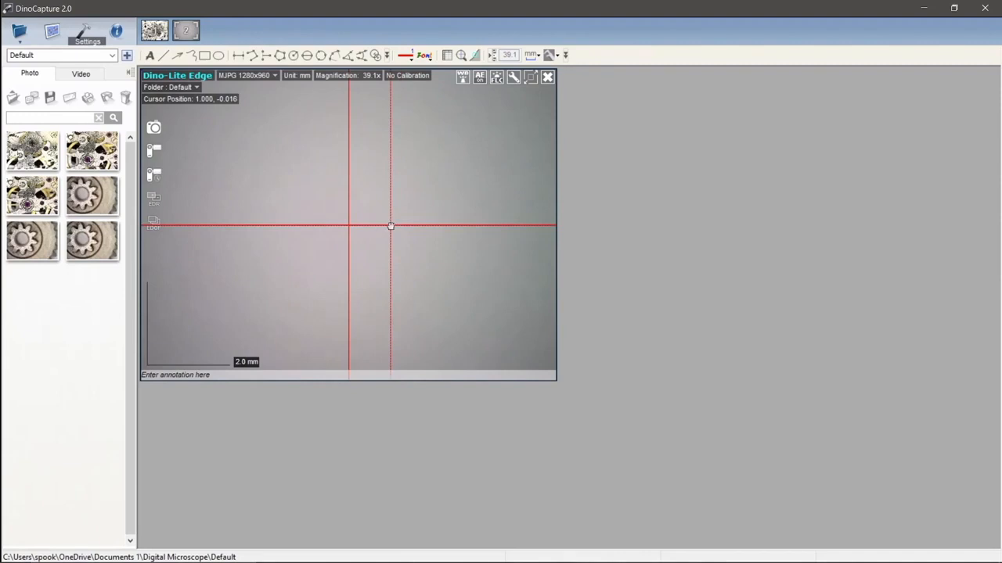
drag(391, 226, 413, 148)
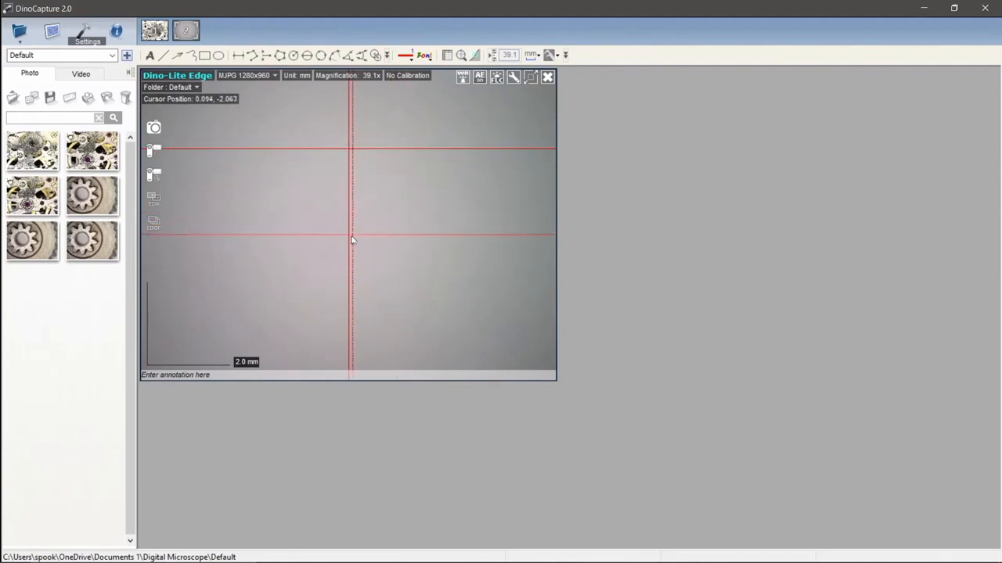
drag(349, 238, 220, 259)
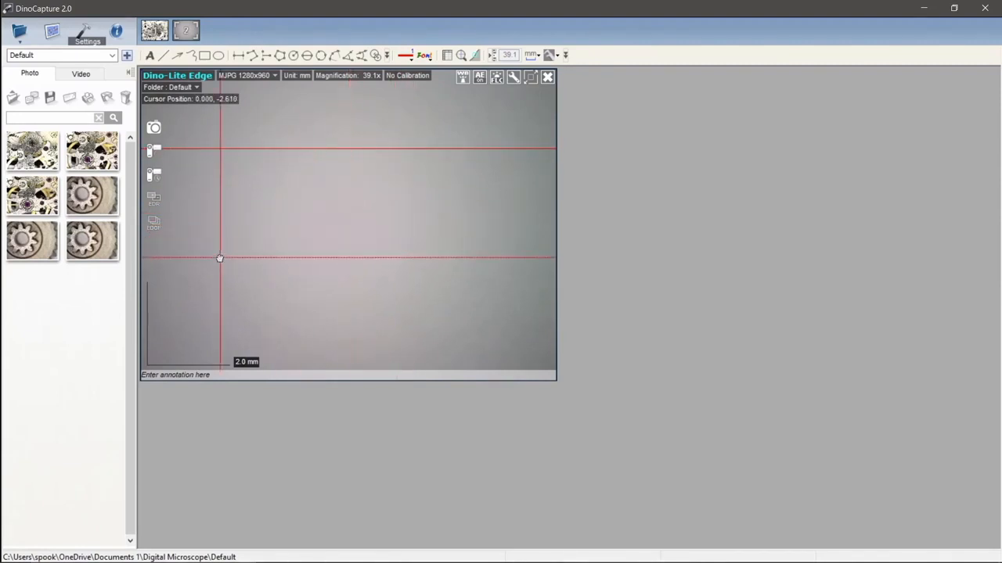
- Overlay the cross with ruler graduations and move its center toward the lower left of the live view
click(387, 54)
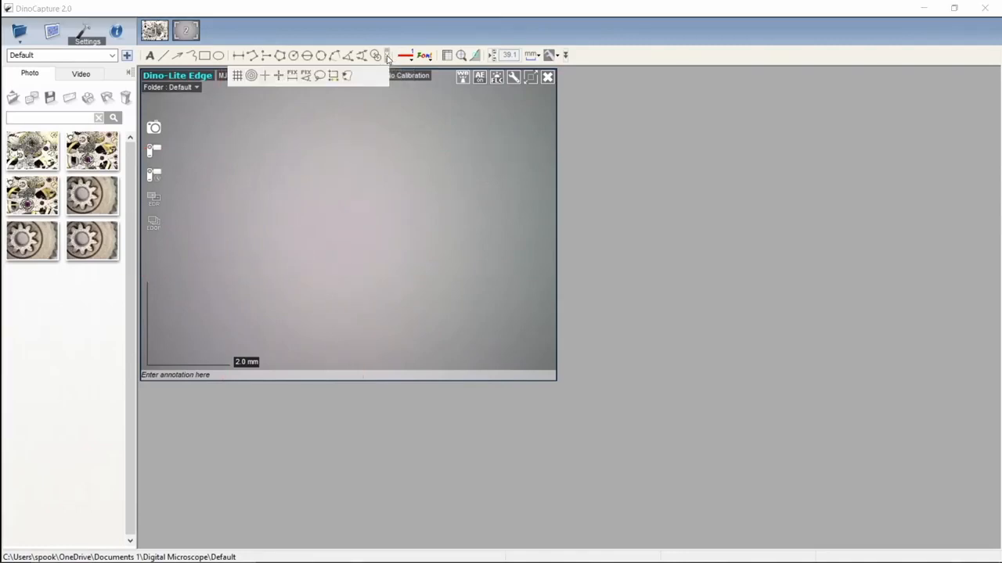
click(280, 79)
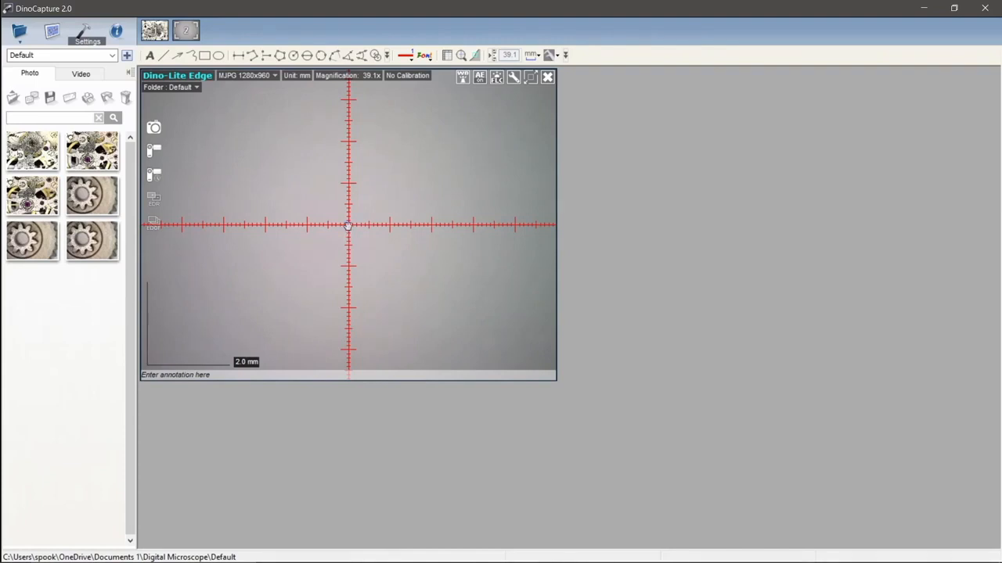
drag(349, 225, 207, 285)
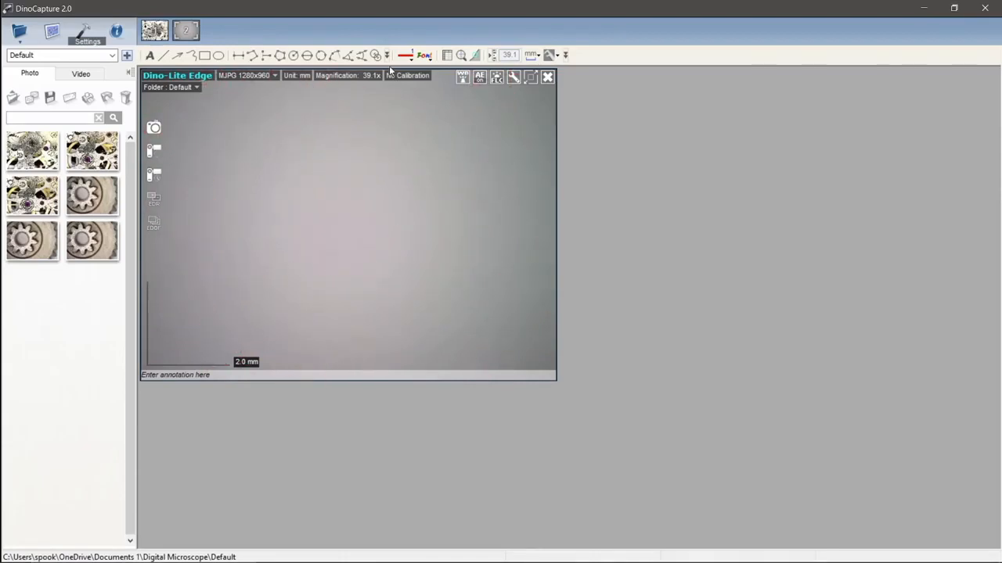
- Place a fixed-length horizontal line in the live view and set its length to 4 mm
click(387, 55)
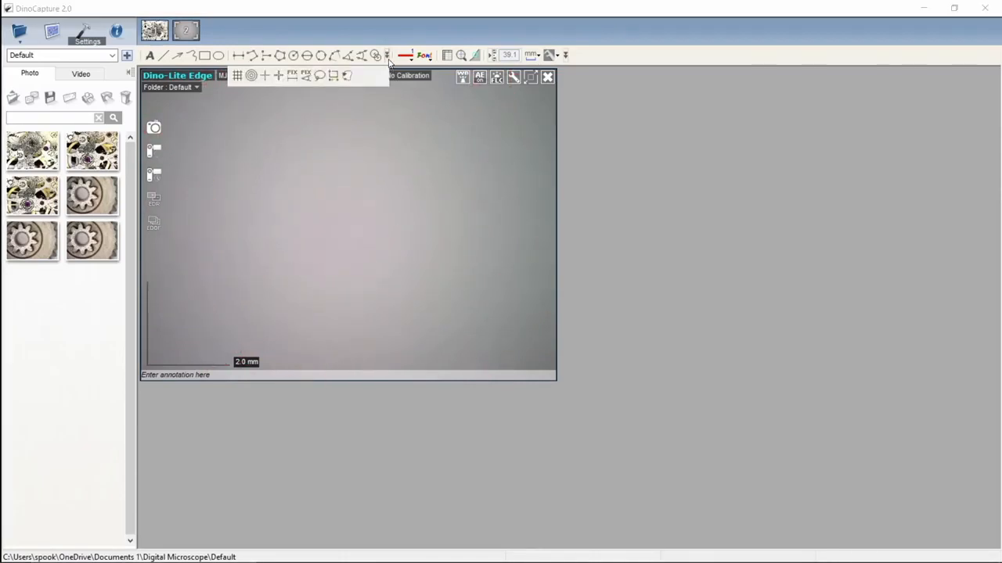
click(293, 76)
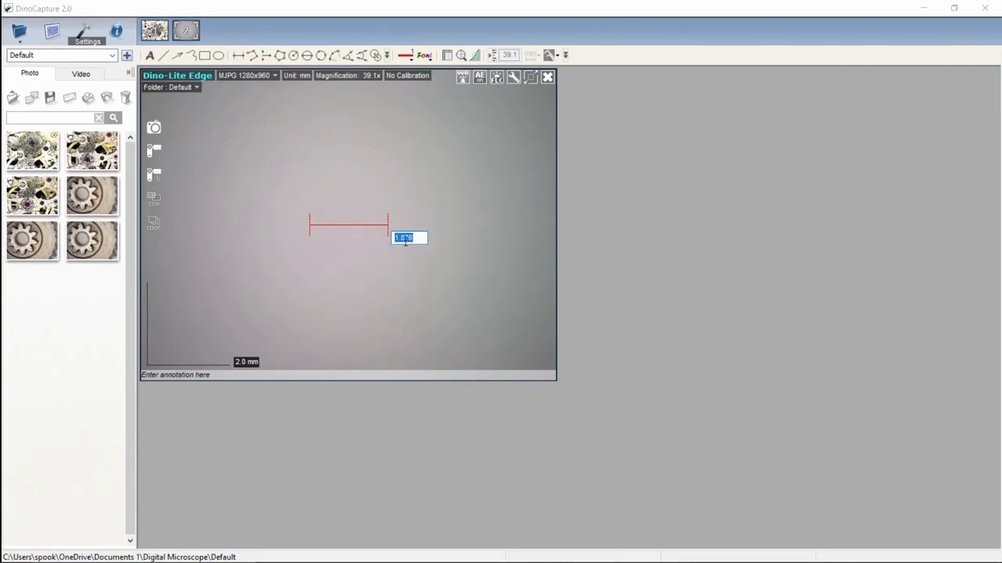
text(4)
key(Return)
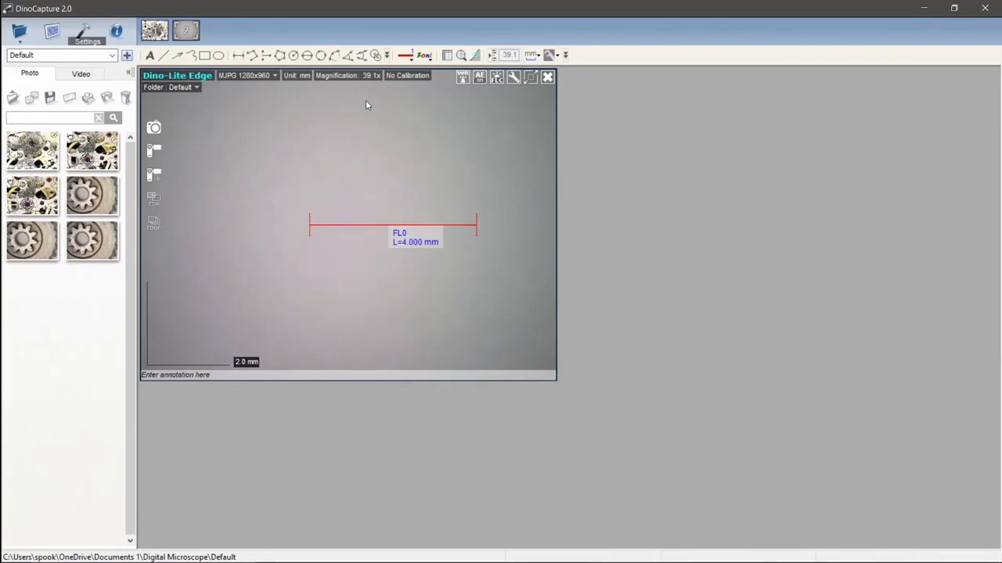
- Place a fixed angle with its vertex at the center of the live view and set it to 75 degrees
click(386, 55)
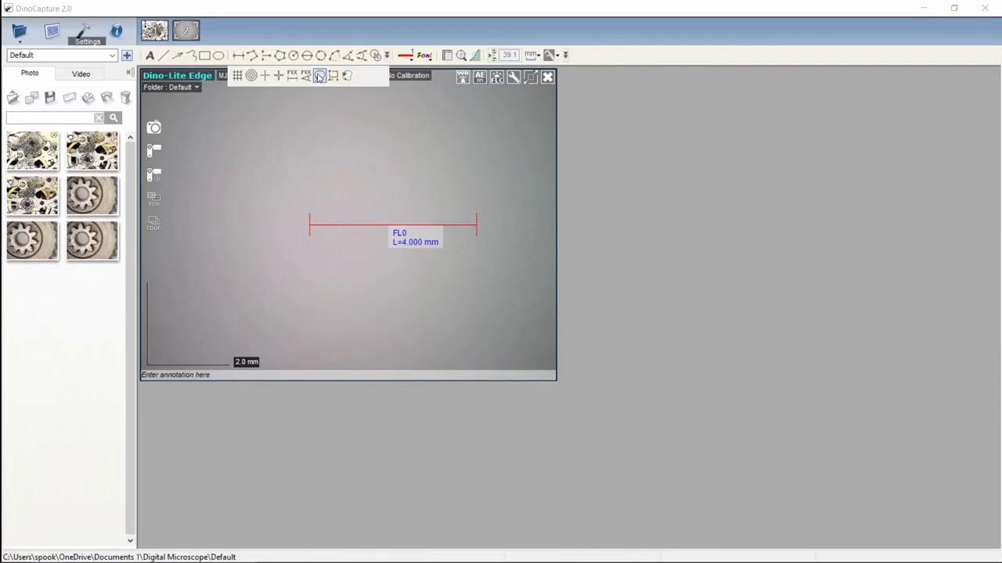
click(311, 79)
click(349, 226)
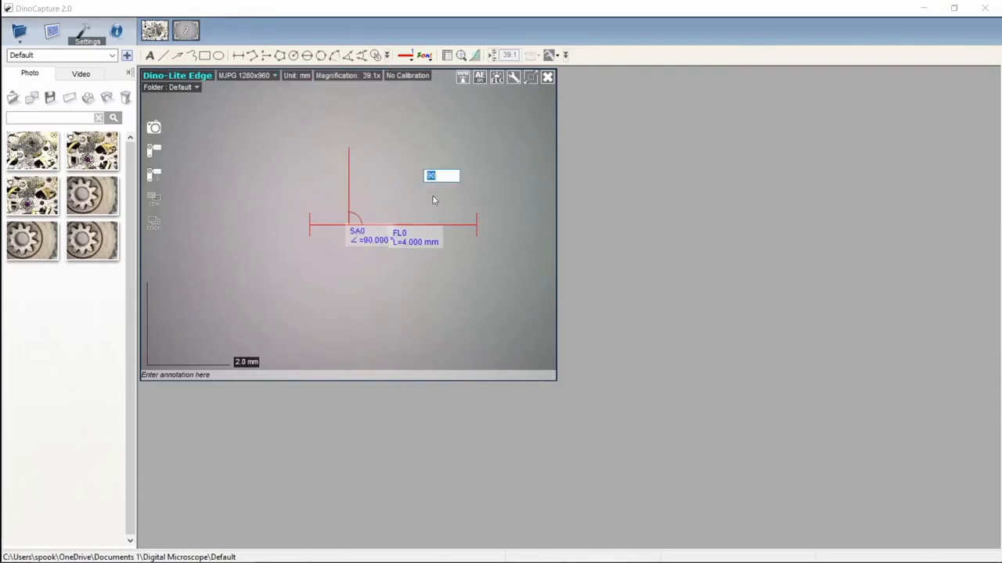
text(75)
key(Return)
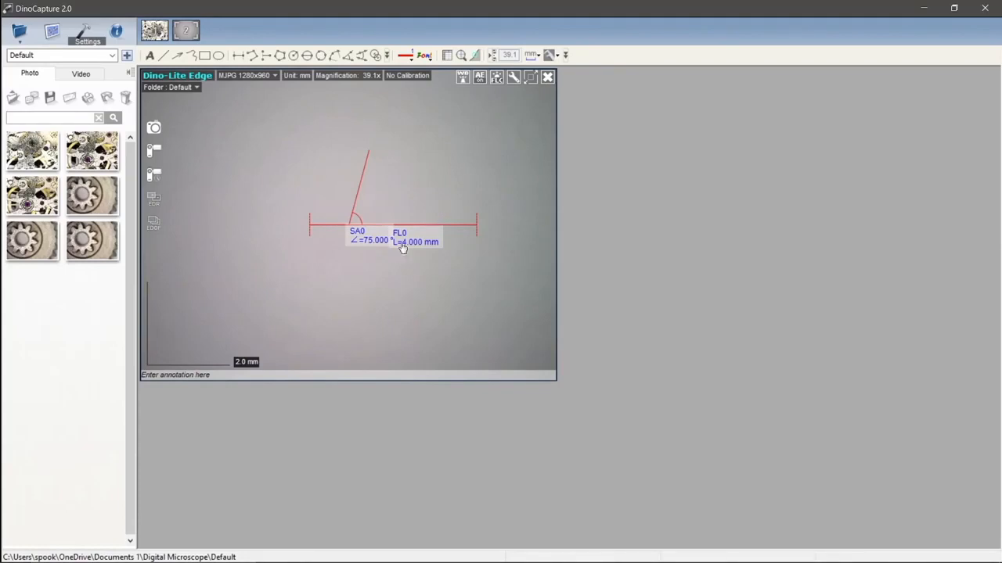
- Draw a freehand shape with the lasso-shaped tool near the center of the empty live view
click(386, 56)
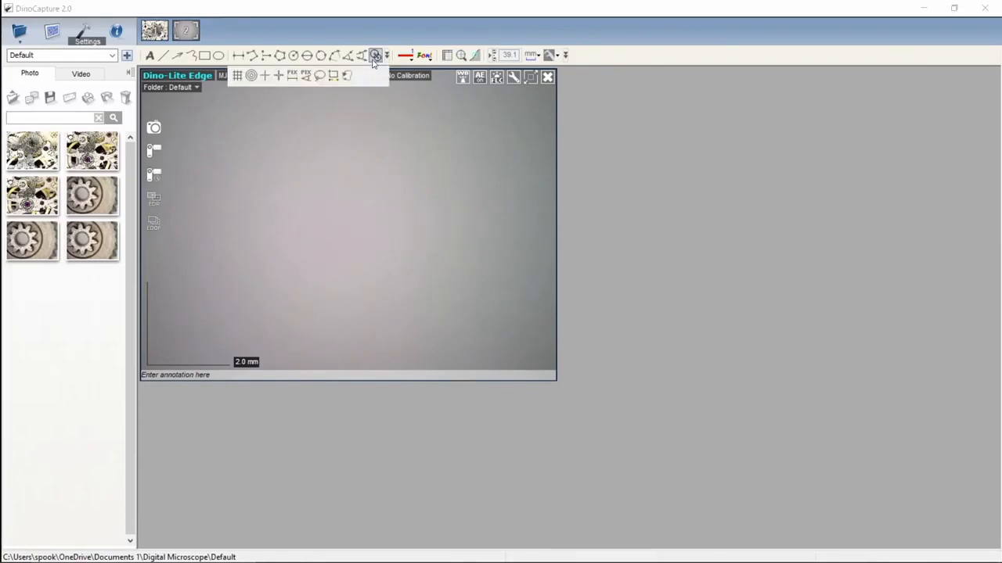
click(320, 76)
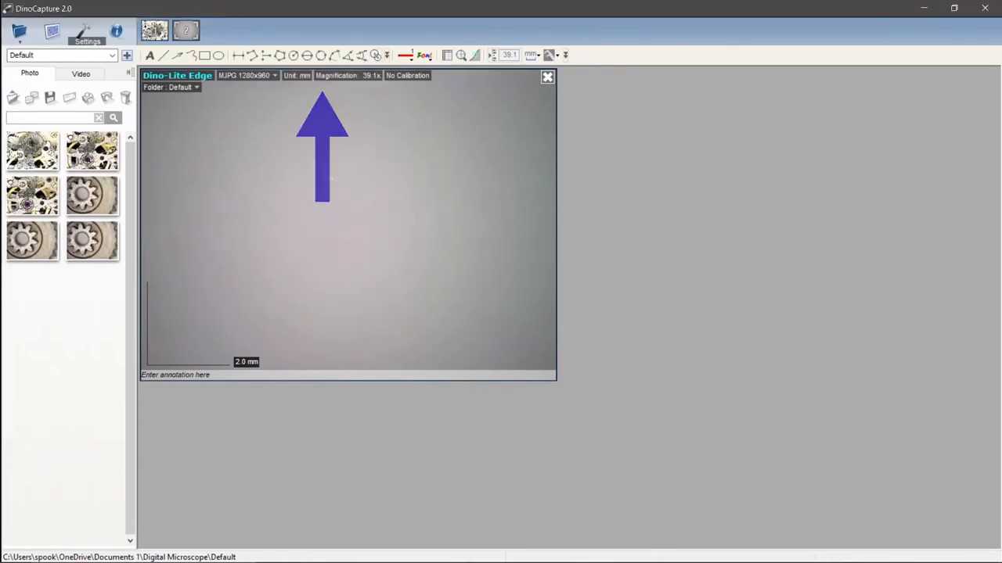
click(333, 227)
mouse_move(334, 226)
mouse_down()
mouse_move(368, 142)
mouse_move(479, 244)
mouse_move(404, 332)
mouse_move(296, 324)
mouse_move(268, 279)
mouse_move(280, 225)
mouse_up()
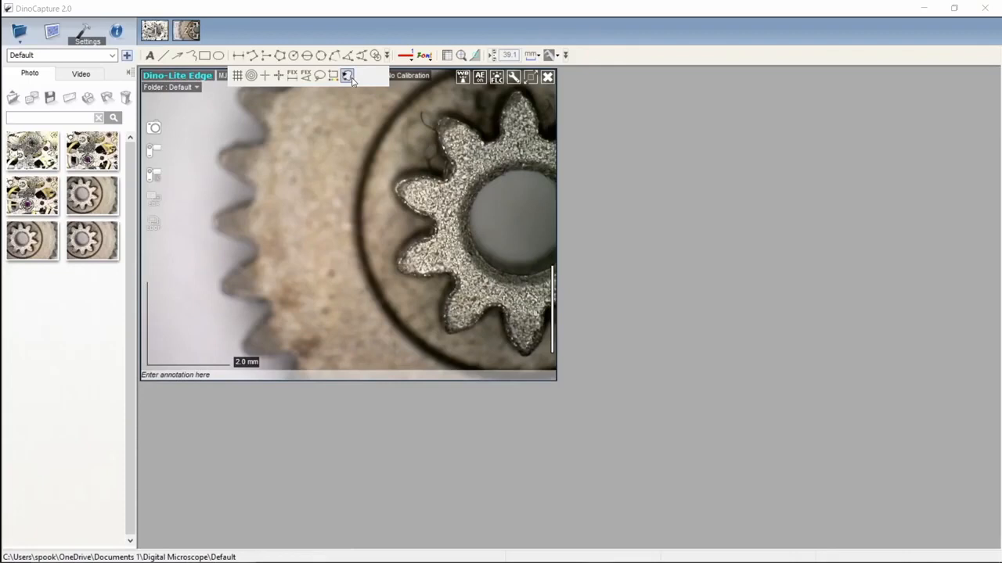
- Sample the average color of a rectangular area spanning the dark ring and the tips of the gear's teeth
click(334, 76)
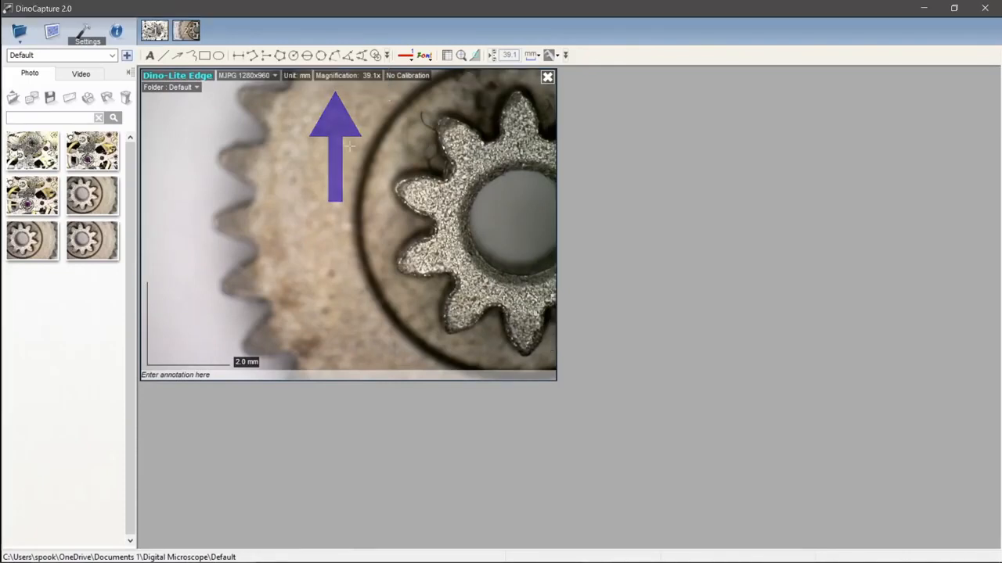
drag(328, 135, 401, 240)
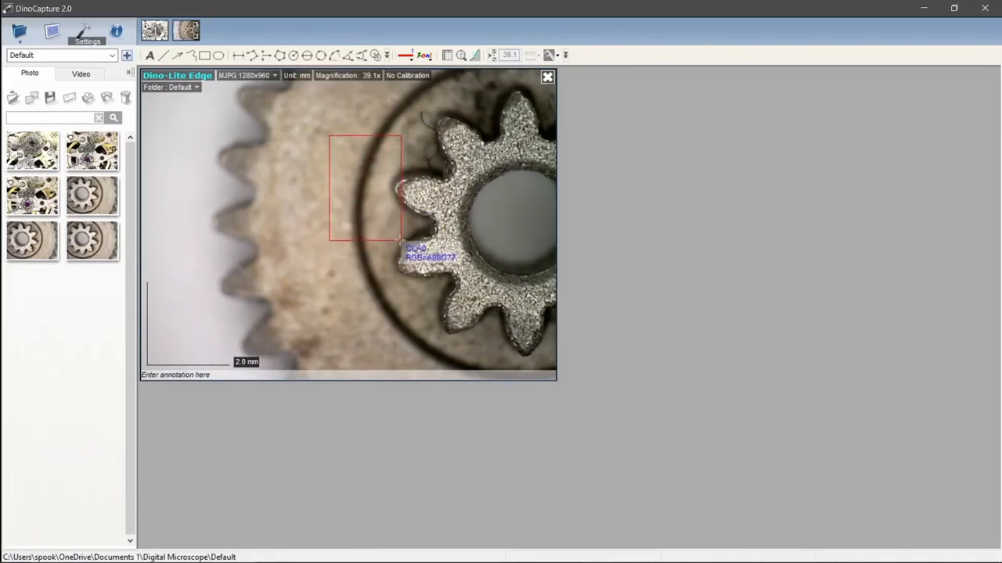
click(368, 267)
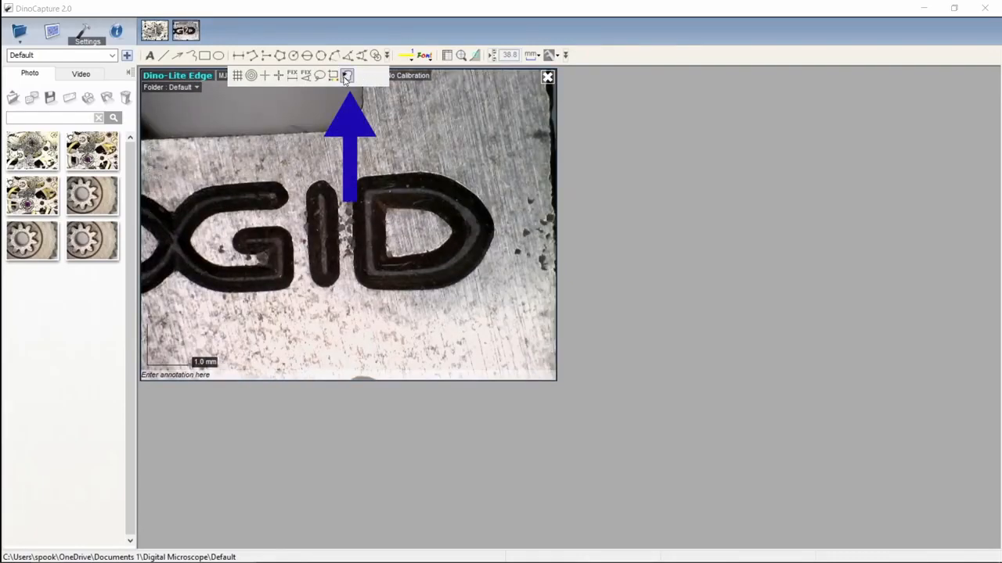
click(345, 76)
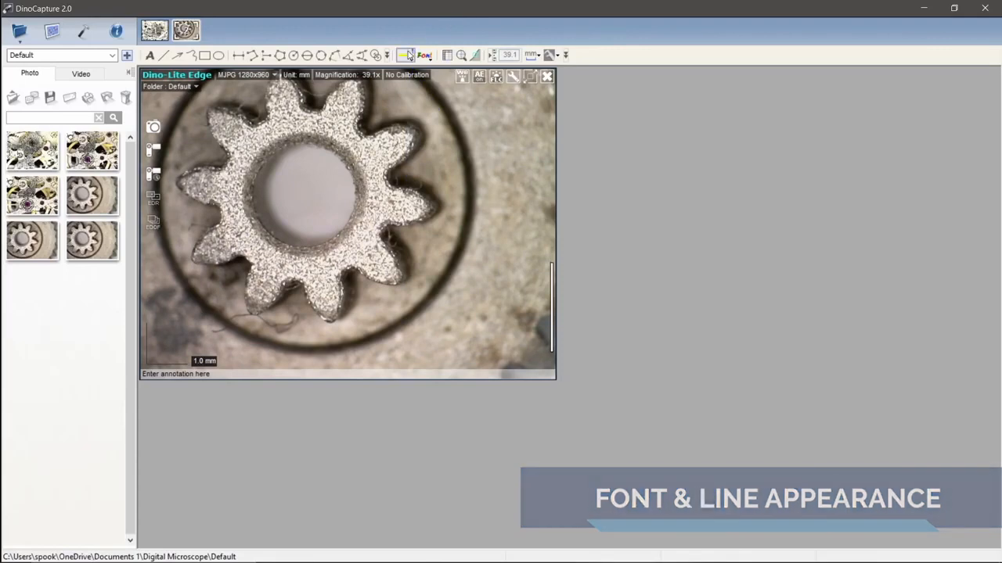
- Set the drawing line style to the short-dashed pattern and the line thickness to 7X
click(405, 55)
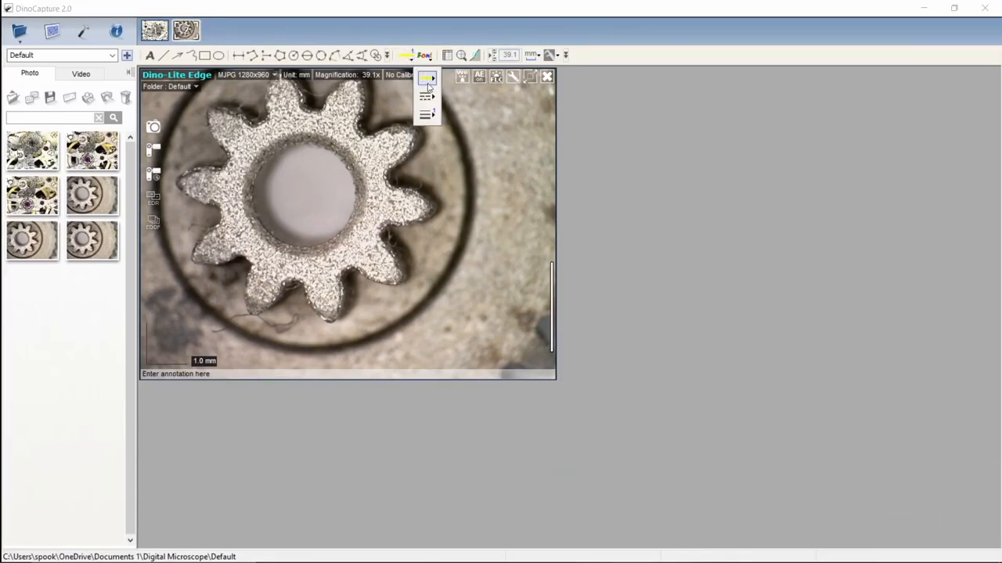
click(427, 84)
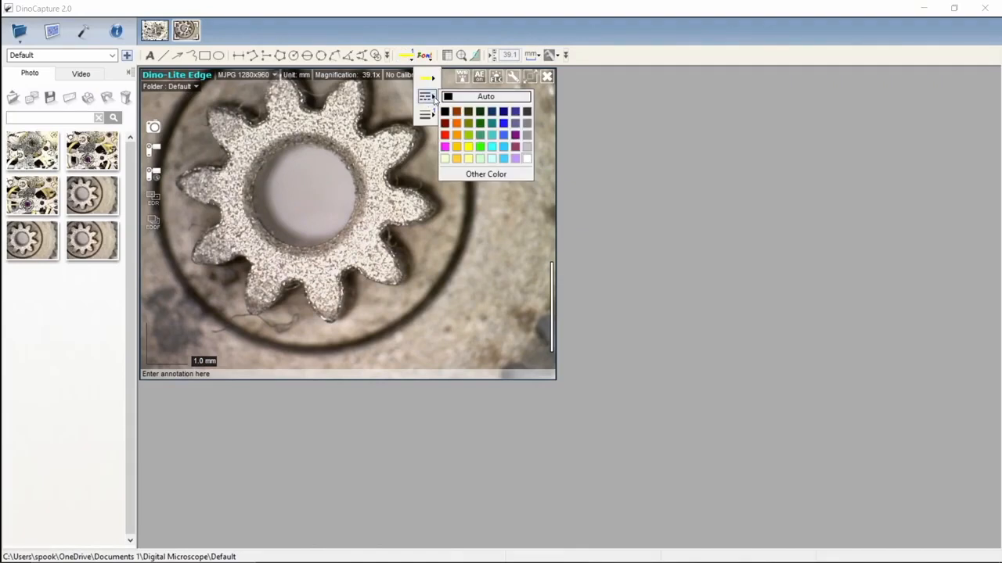
click(429, 97)
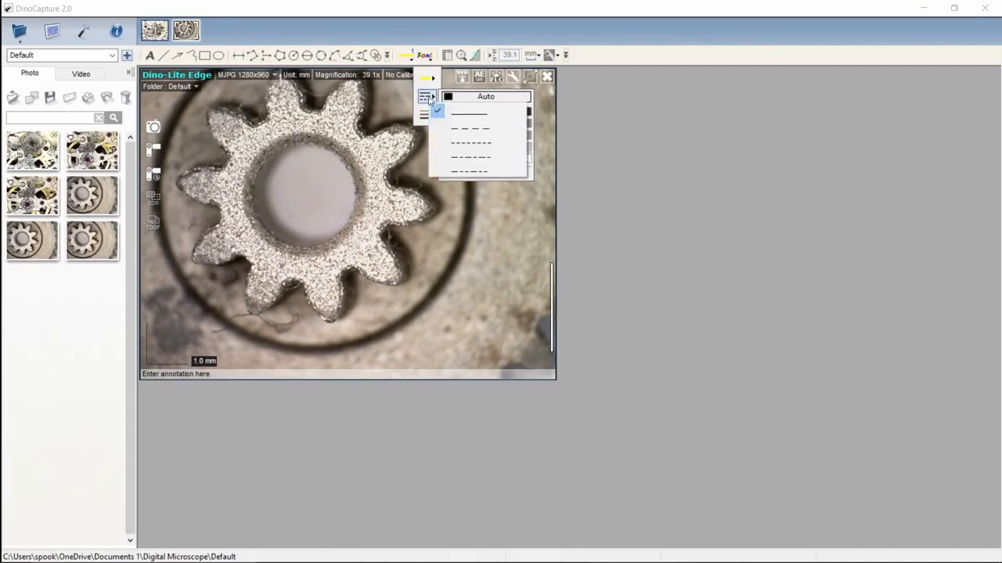
click(478, 137)
click(411, 59)
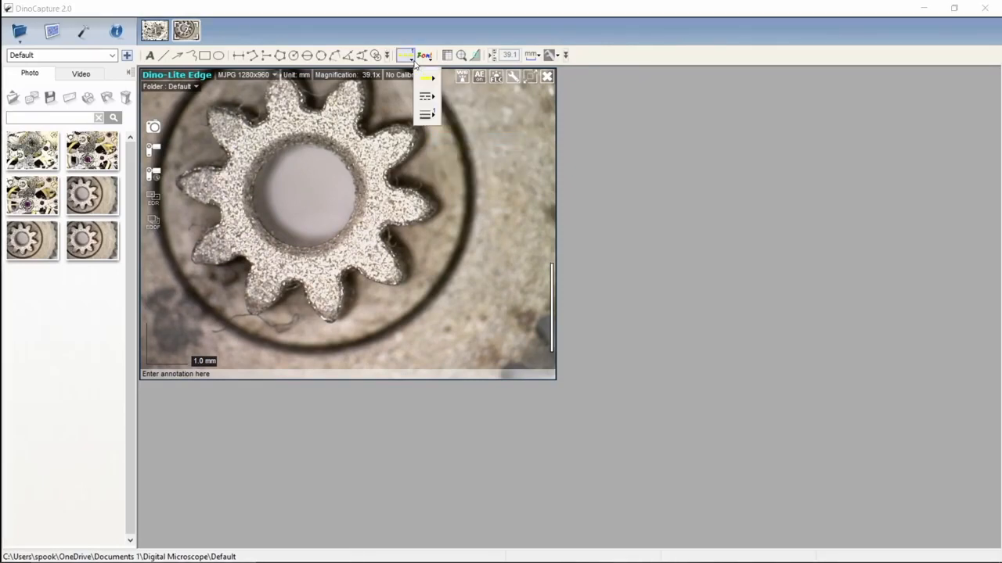
click(430, 116)
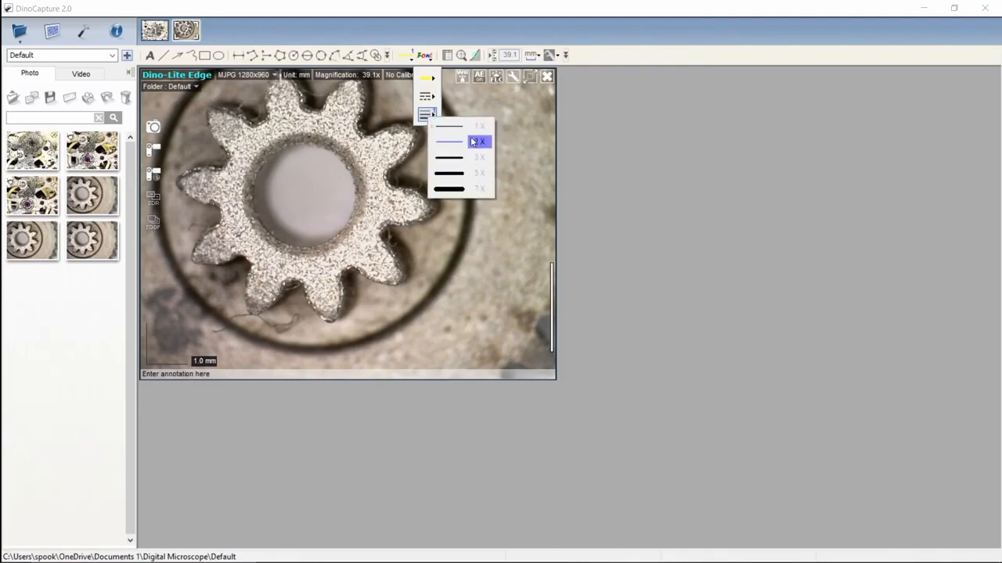
click(461, 190)
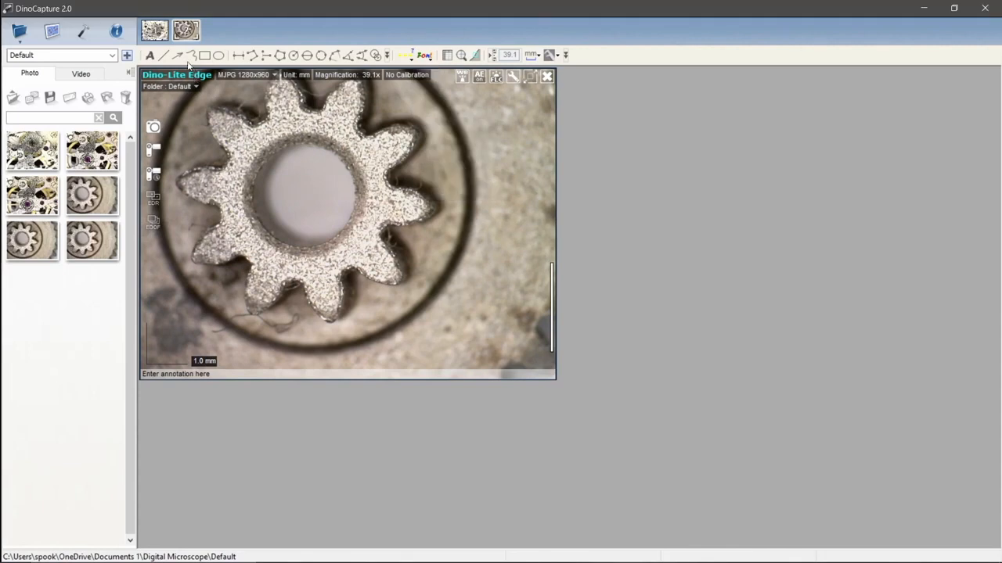
- Draw a straight measurement line about 3.6 mm long diagonally across the gear's center hole
click(239, 54)
drag(259, 155, 347, 277)
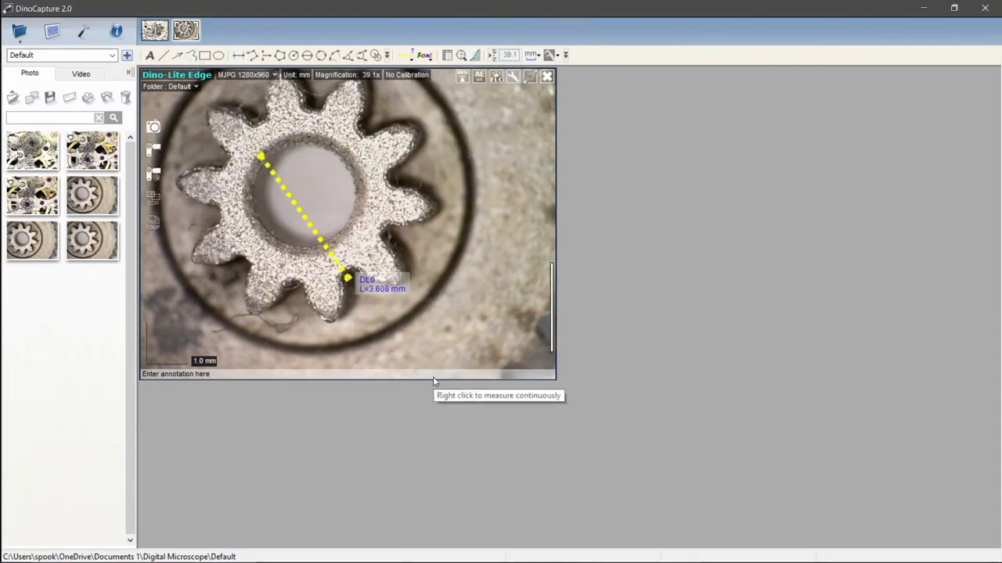
click(406, 55)
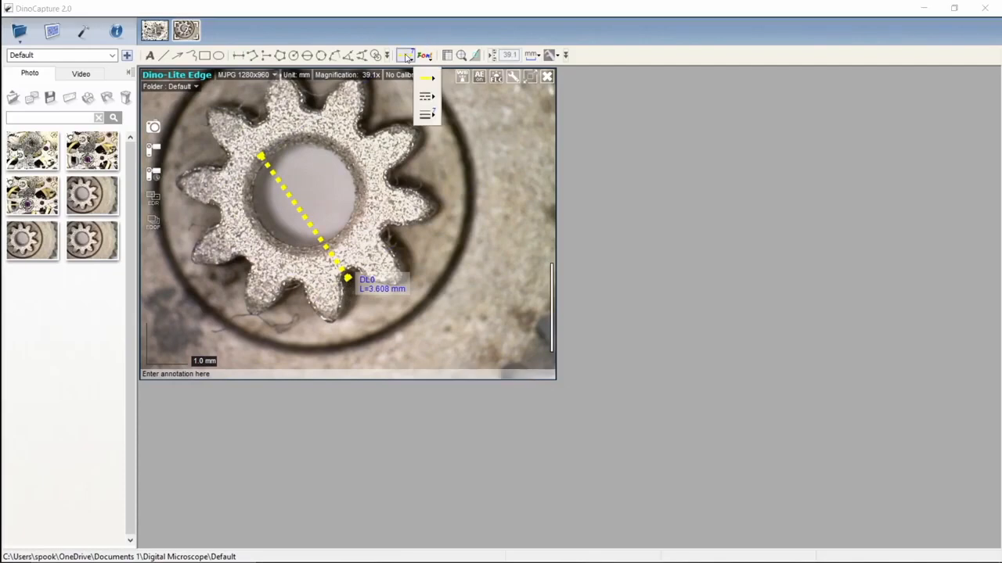
click(404, 139)
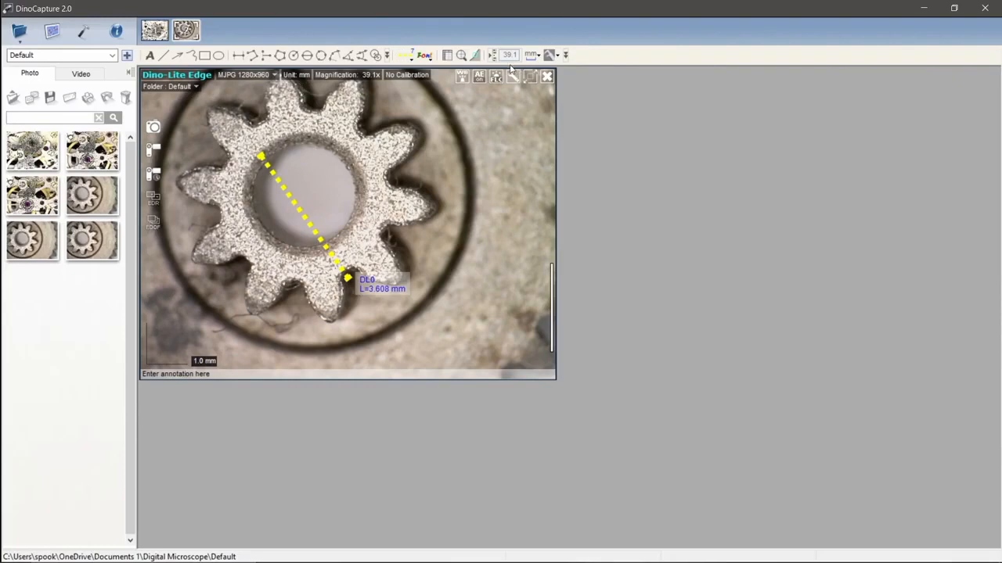
- Set the line style to solid without selecting the existing measurement line
click(406, 55)
mouse_move(435, 95)
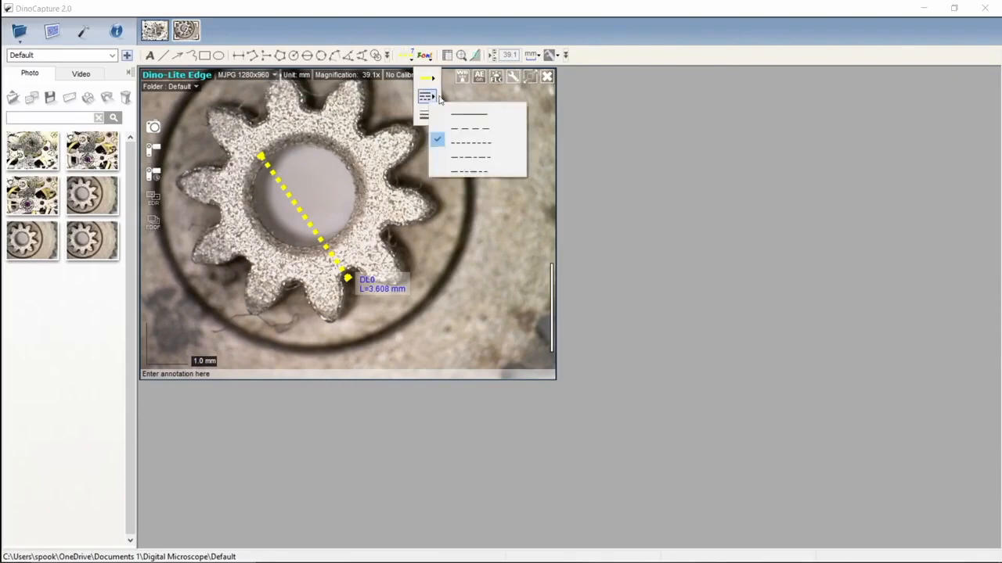
click(459, 113)
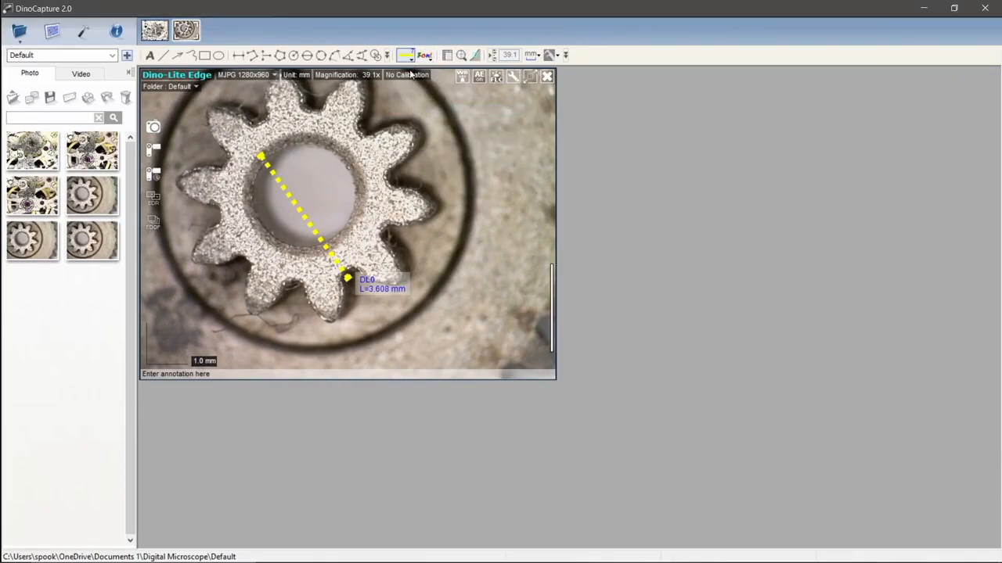
- Select the dashed measurement line across the gear and change its line style to solid
click(319, 237)
click(407, 55)
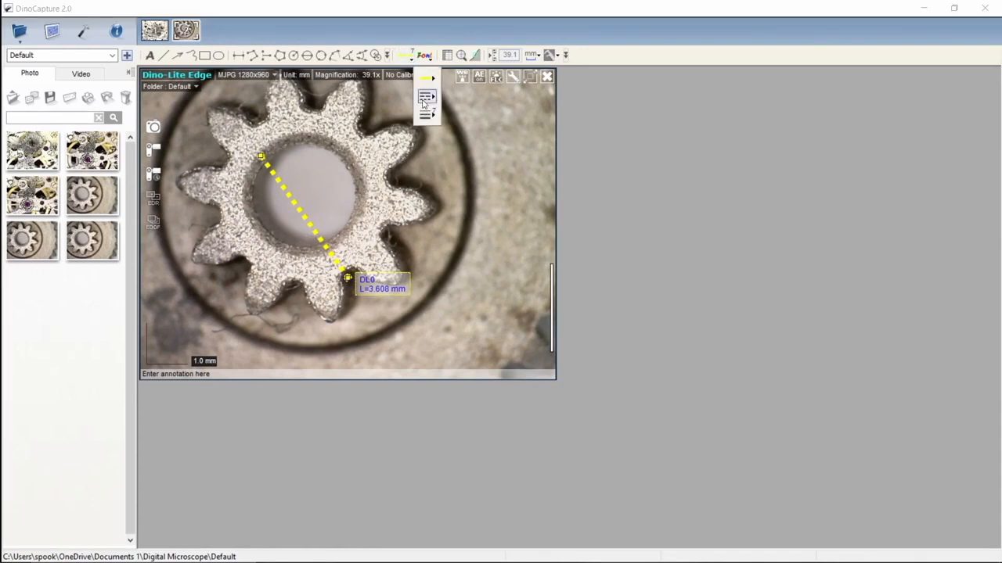
mouse_move(426, 96)
click(448, 117)
click(271, 269)
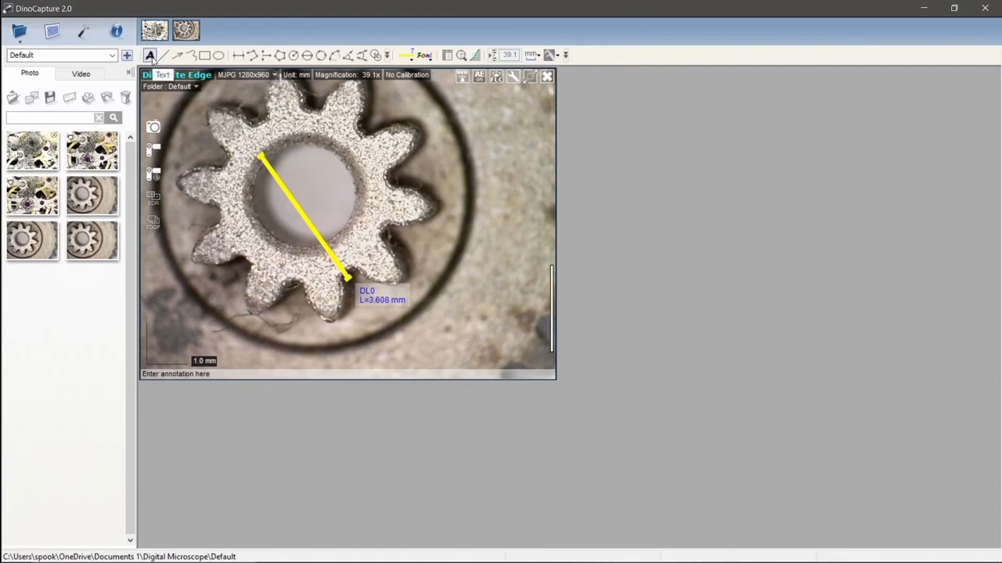
- Set the annotation font to Cambria, Bold, size 18
click(427, 57)
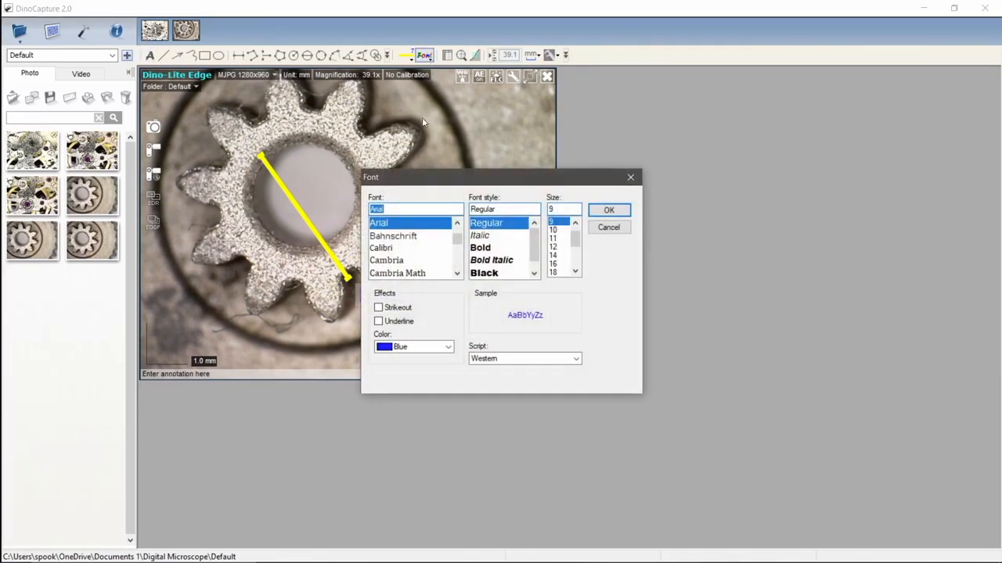
click(388, 260)
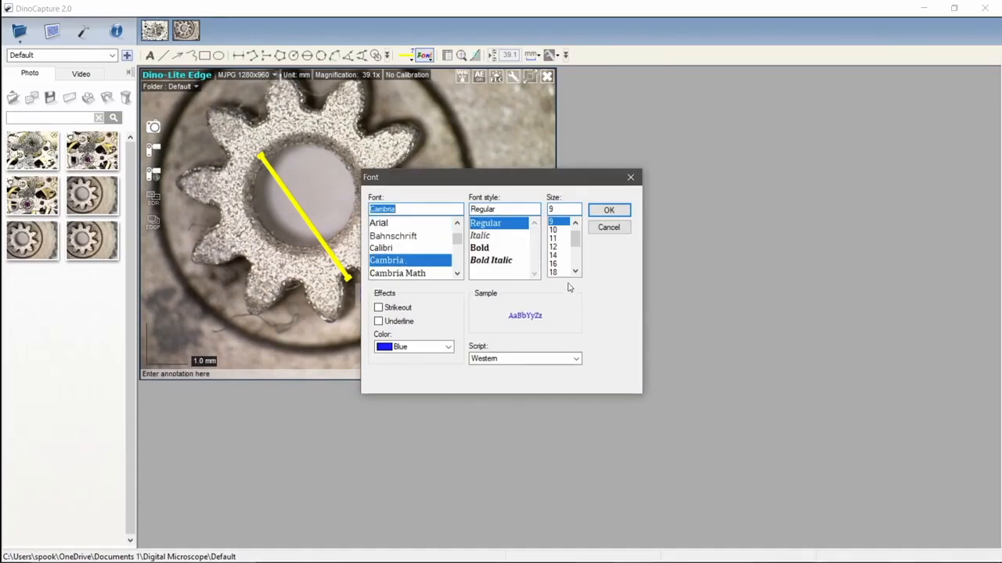
click(500, 249)
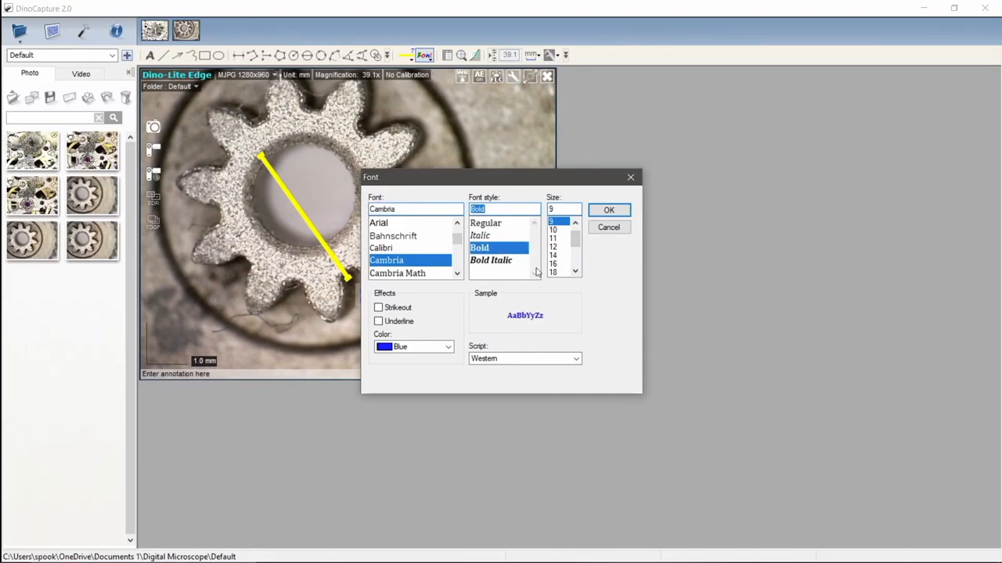
drag(573, 243, 576, 251)
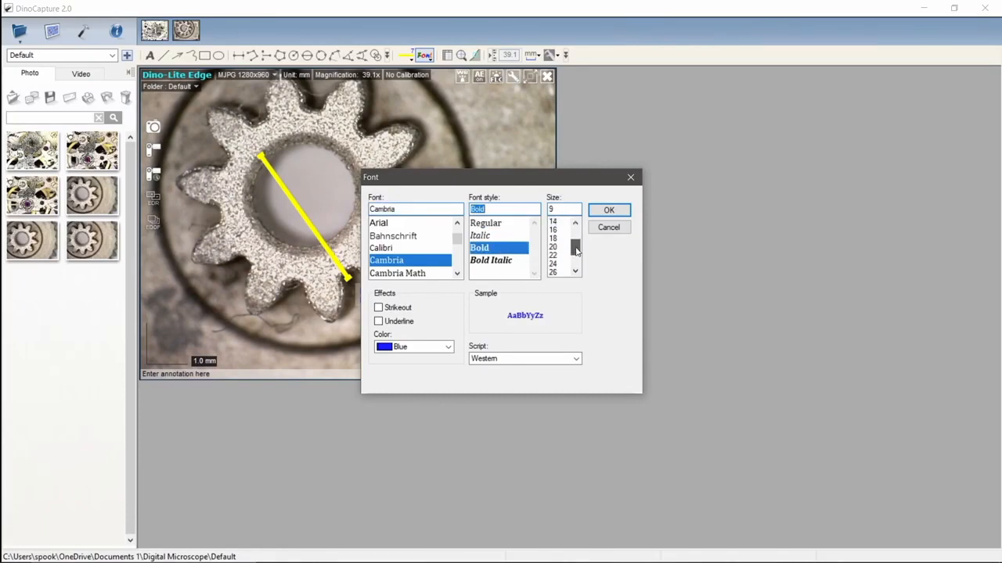
click(557, 237)
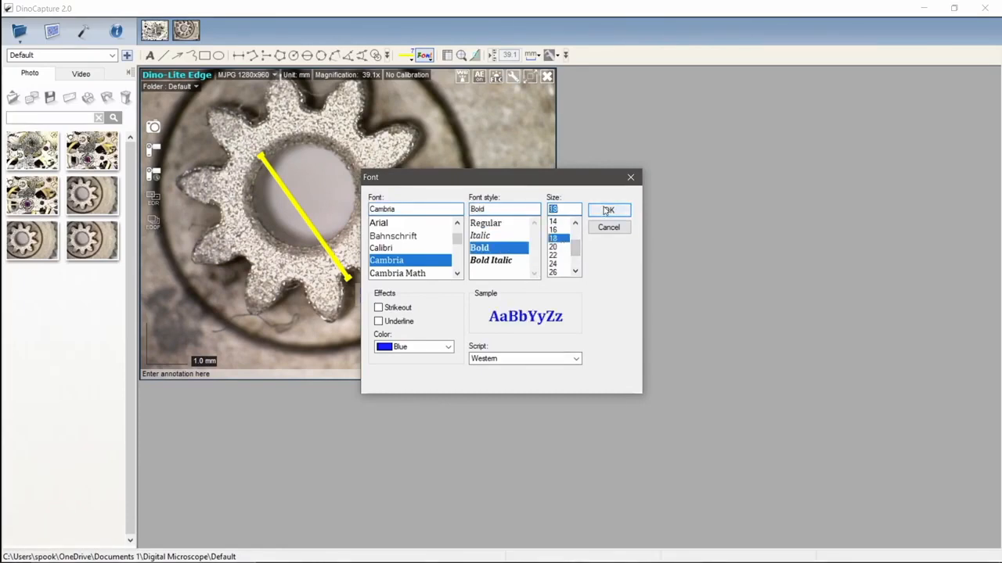
click(608, 210)
- Add a text box reading "TEST" over the gear teeth beside the center hole
click(150, 56)
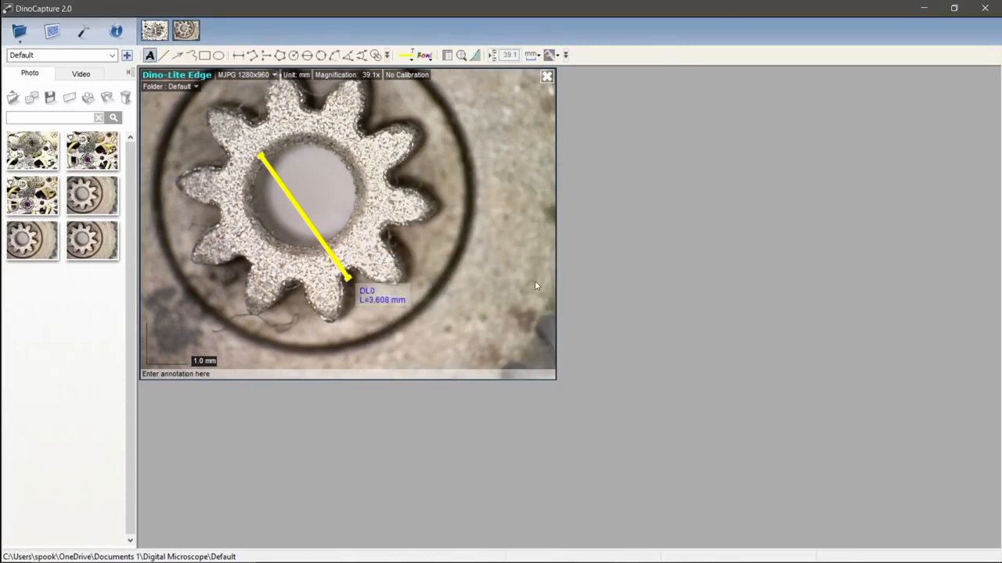
mouse_move(383, 154)
mouse_down()
mouse_move(418, 194)
mouse_move(470, 208)
mouse_up()
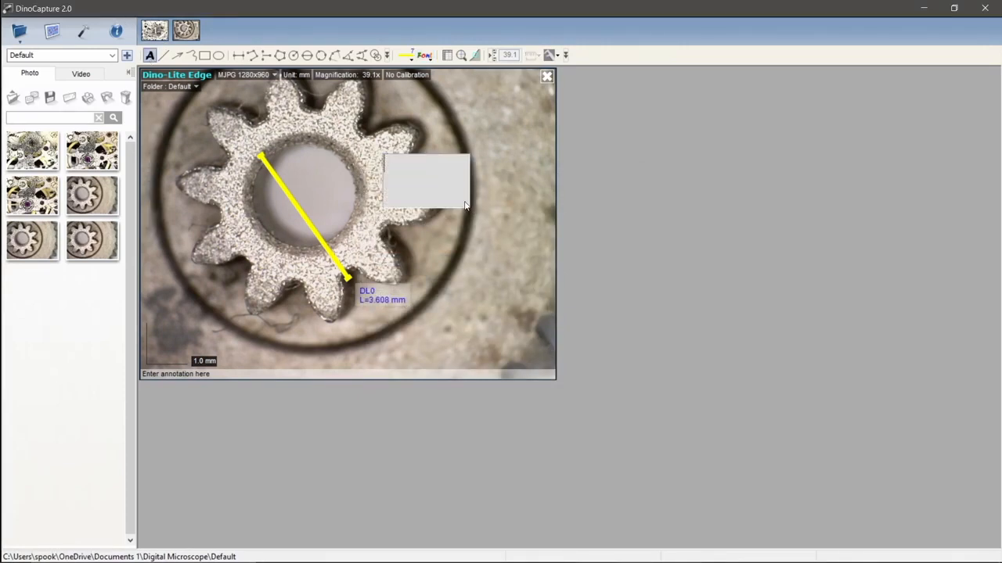
text(T)
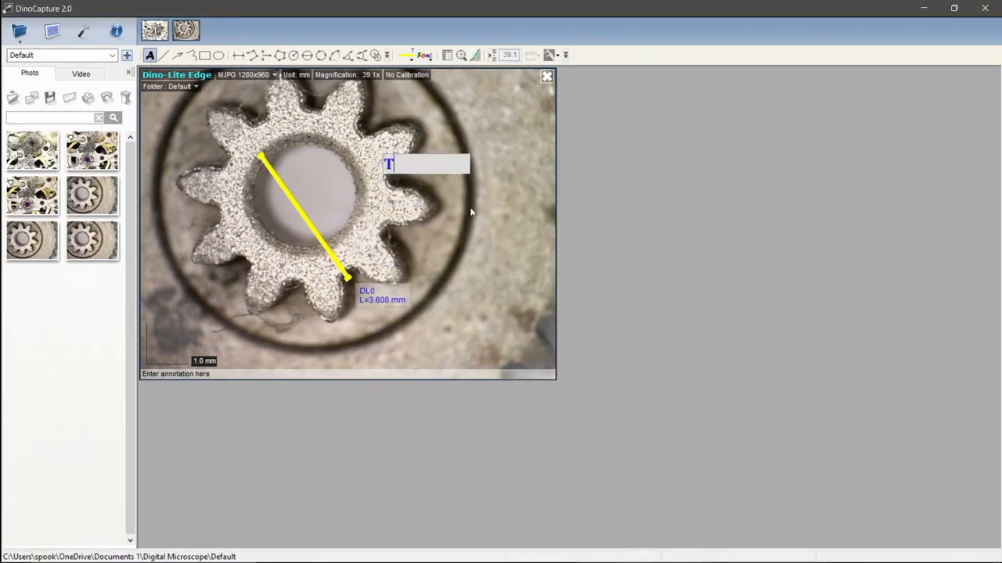
text(EST)
click(394, 303)
click(393, 302)
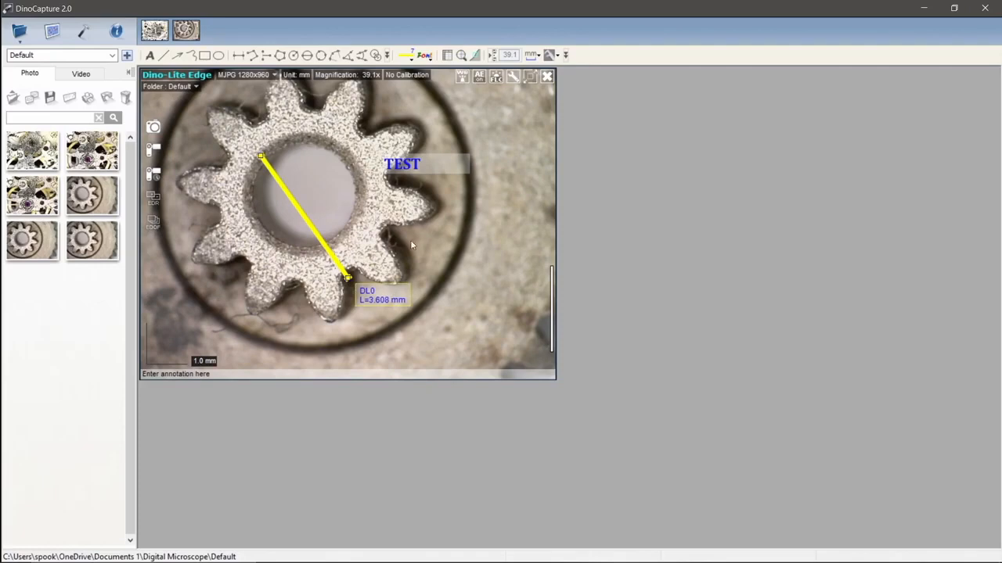
- Select the TEST annotation and change its font to Cambria Math
click(426, 163)
click(424, 57)
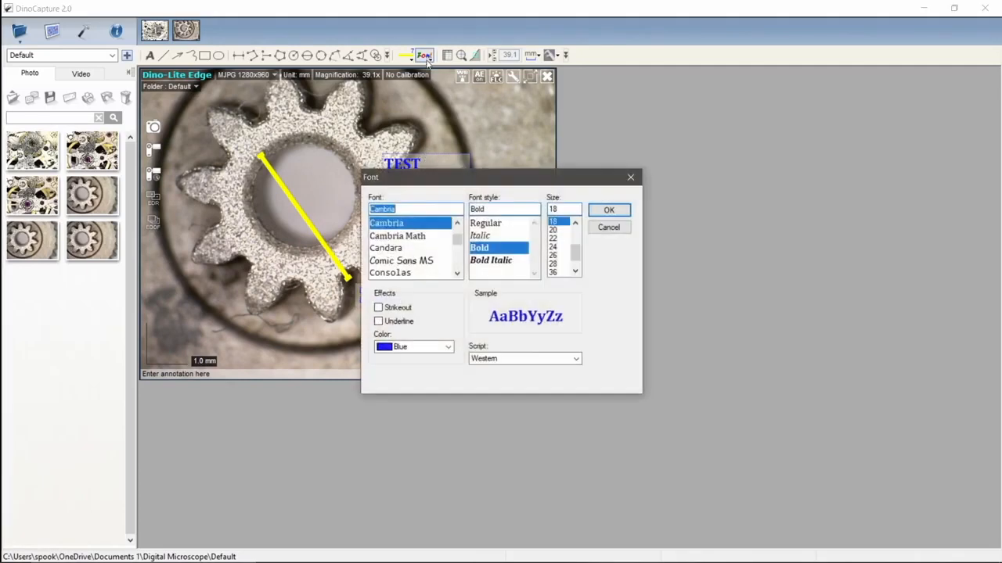
click(403, 237)
click(607, 209)
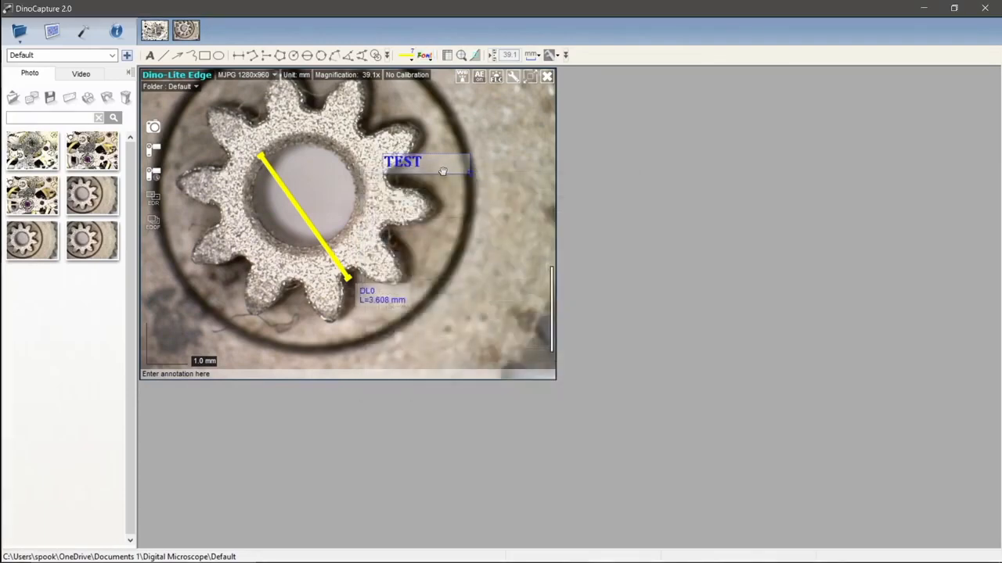
- Open the font settings directly from the TEST annotation and accept them
click(446, 215)
click(435, 170)
right_click(435, 170)
click(466, 193)
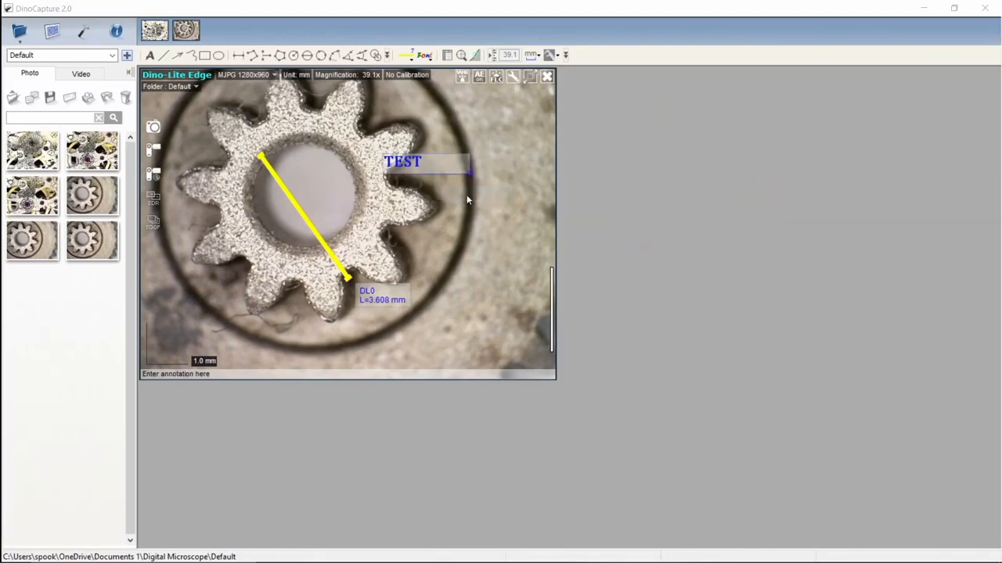
click(609, 210)
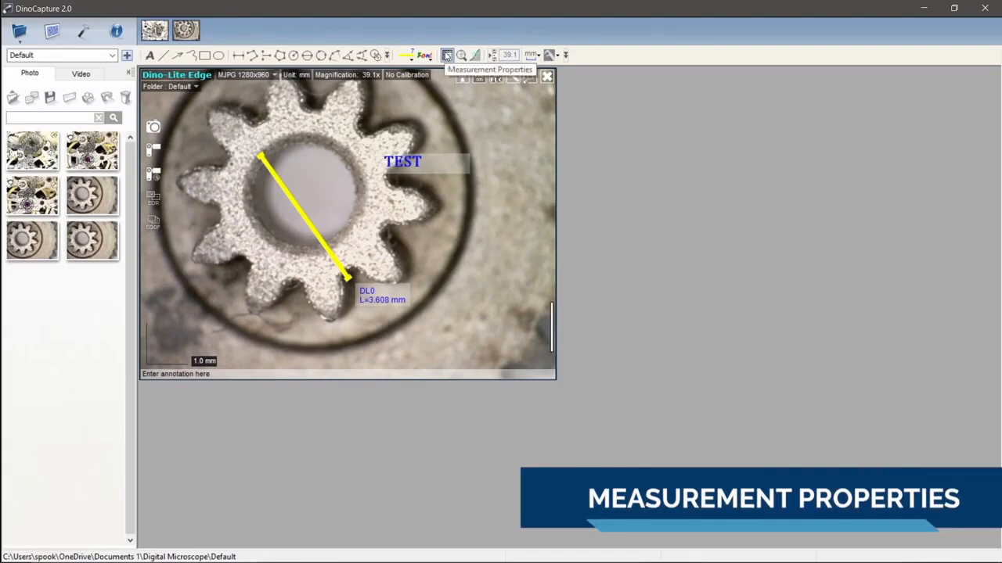
- Open the measurement properties and review the polygon, circle and arc lists before returning to the line measurements
click(446, 55)
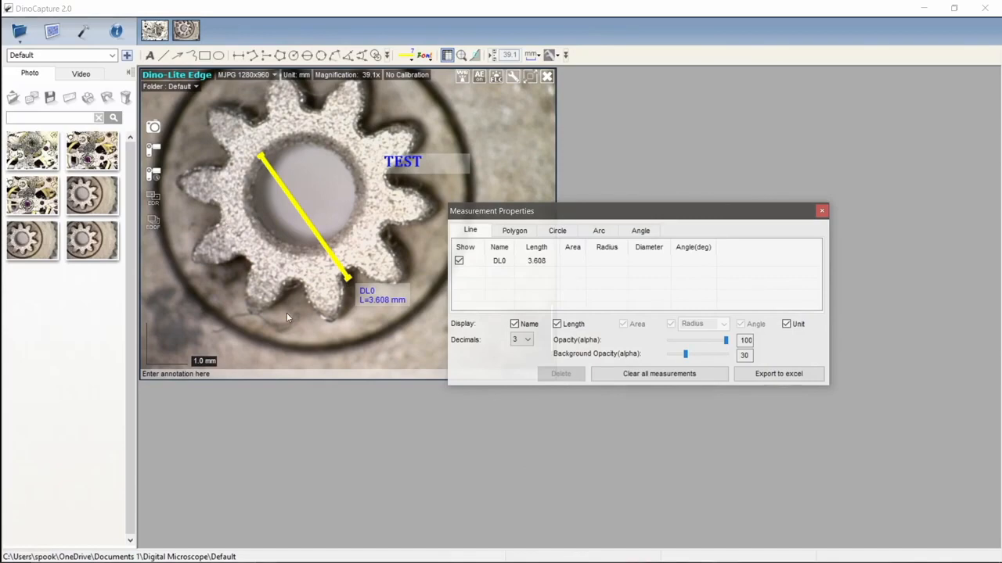
click(516, 232)
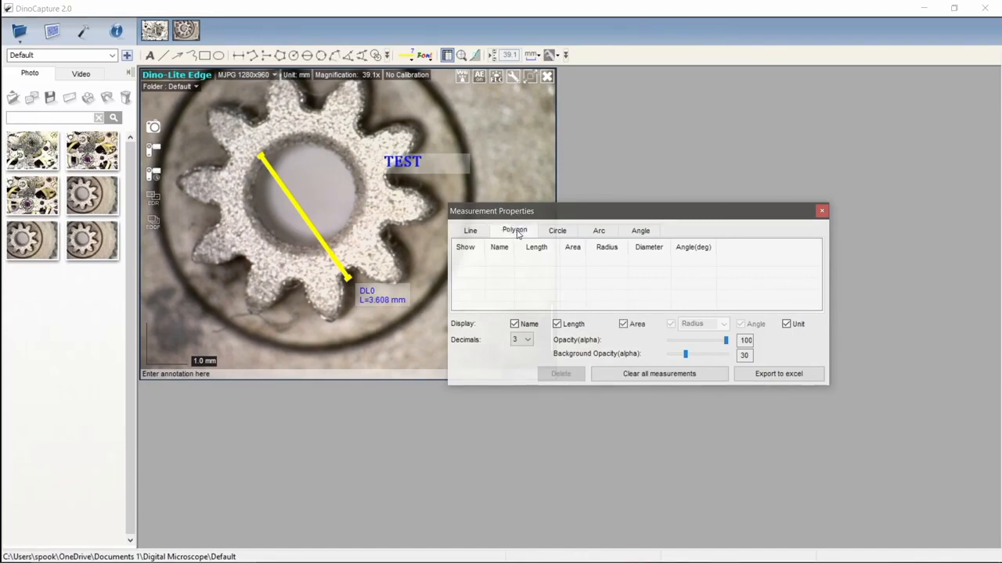
click(557, 231)
click(598, 230)
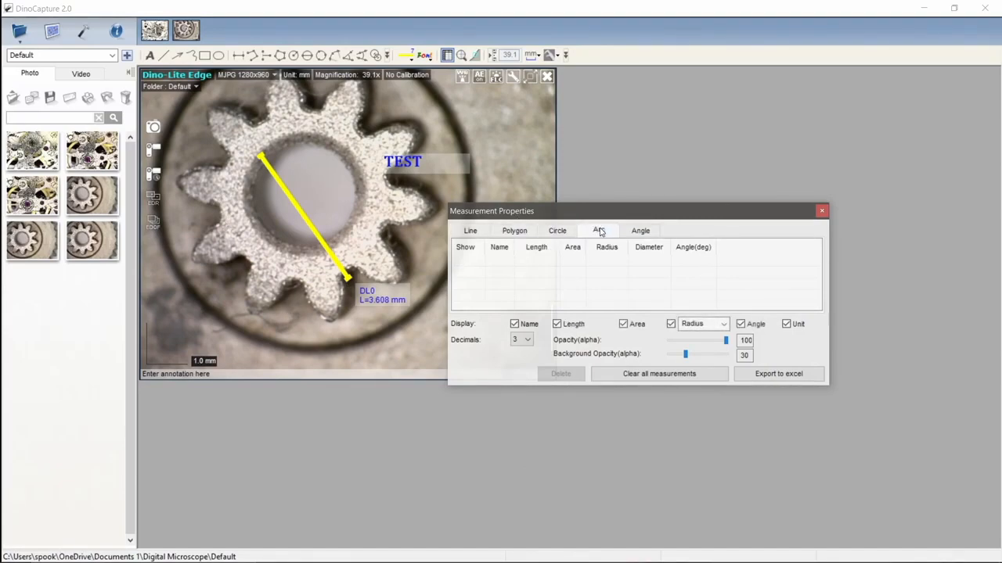
click(470, 230)
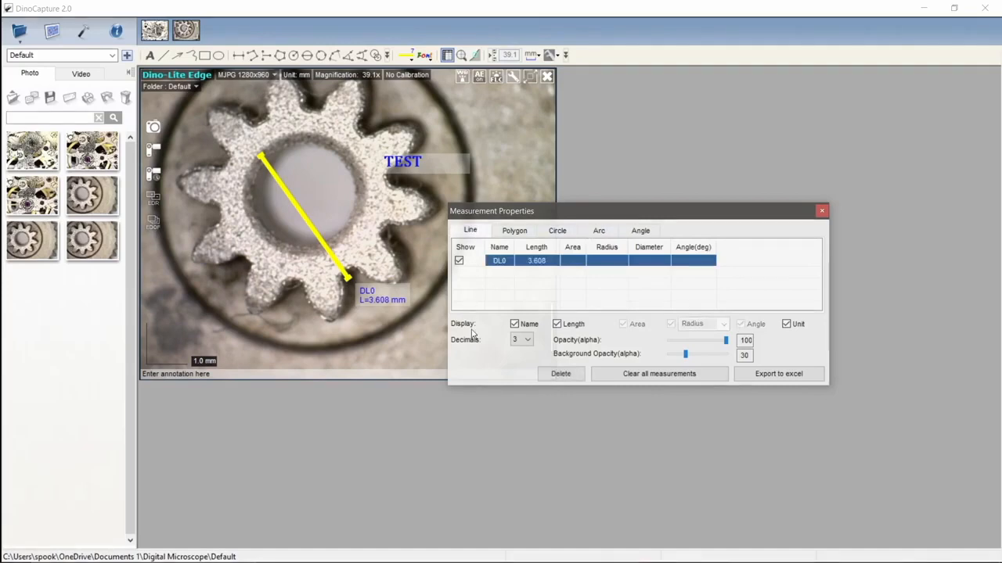
- Toggle the name display of the line measurement off and on, and hide its length
click(515, 325)
click(514, 325)
click(556, 324)
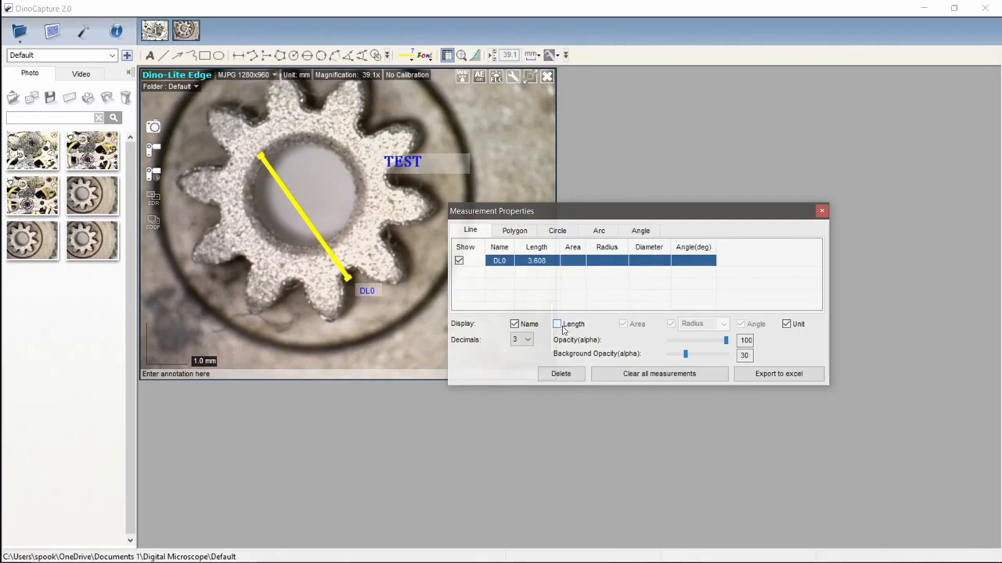
- Show the line measurement's length again and try 1 decimal before setting the decimals to 4
click(557, 324)
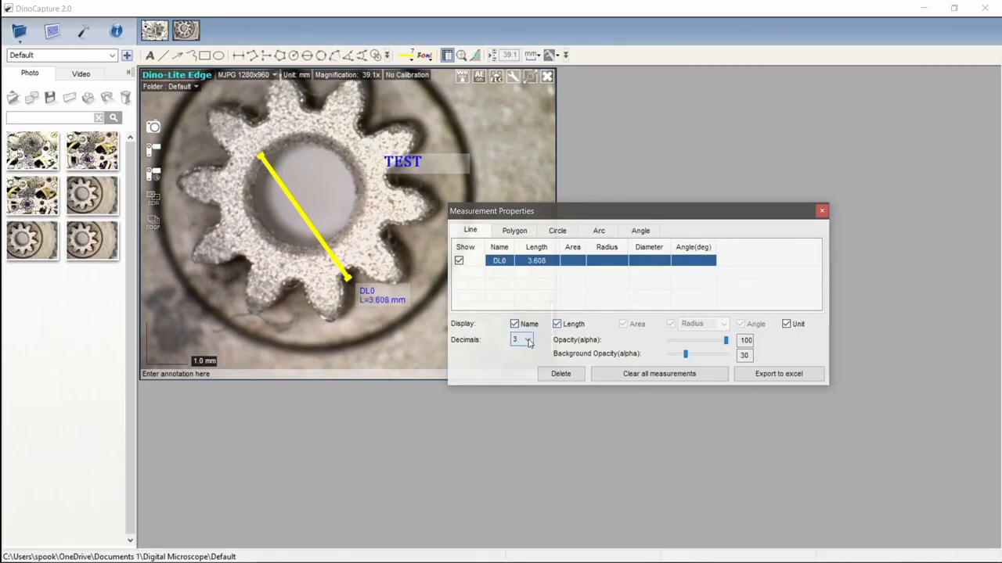
click(528, 342)
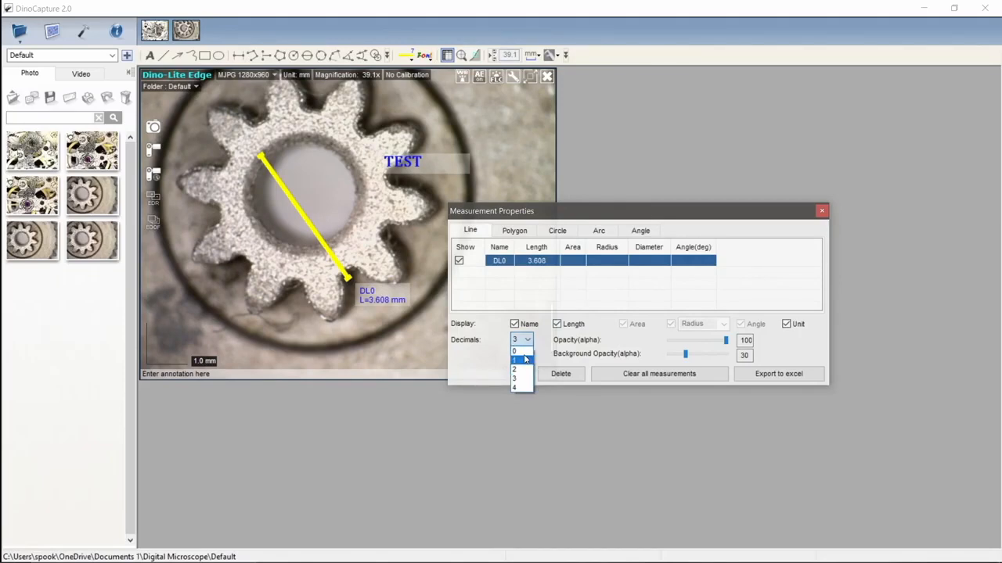
click(525, 359)
click(525, 342)
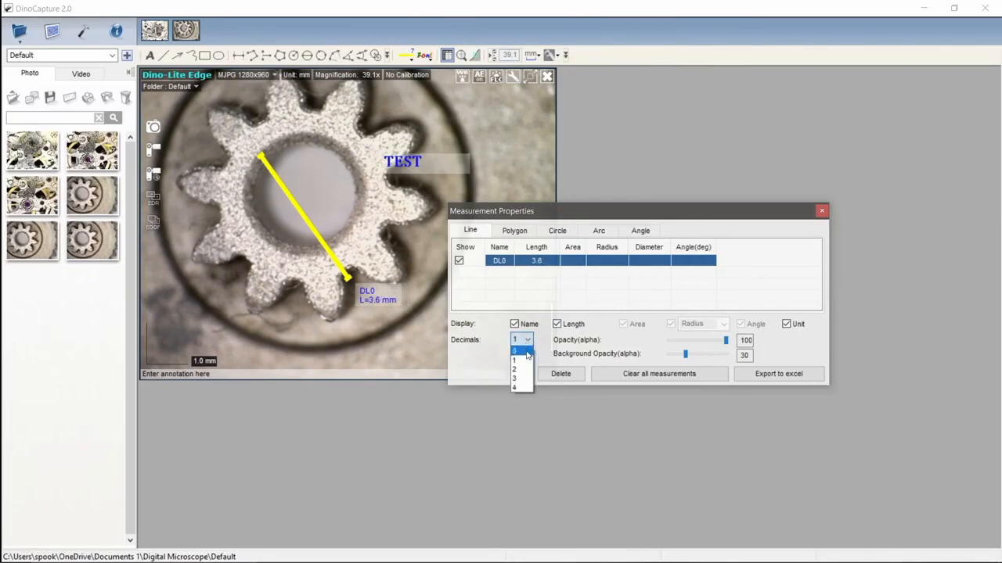
click(523, 389)
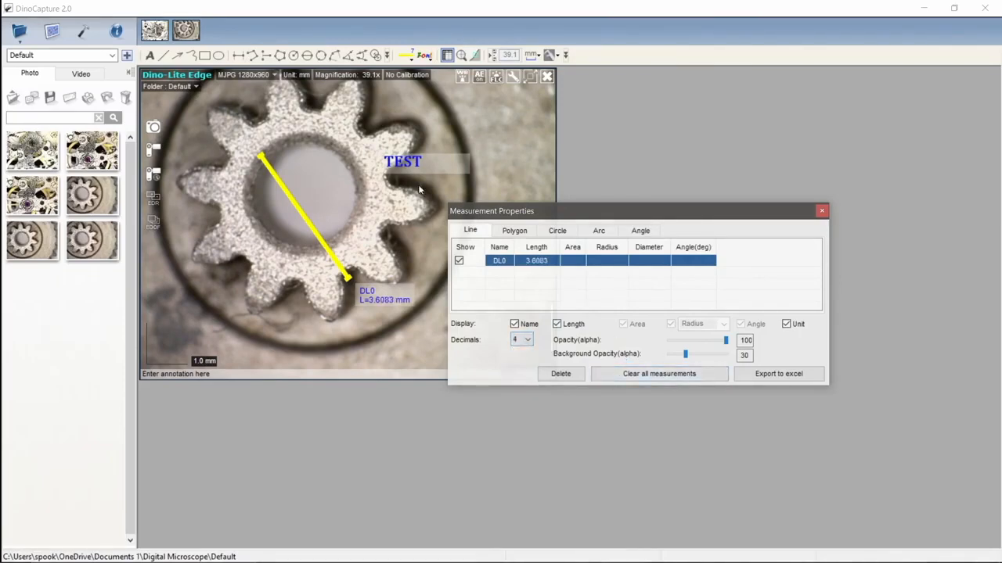
- In the circle measurement properties, try a background opacity of 100, reduce it to 42, and export the measurements to Excel
click(558, 231)
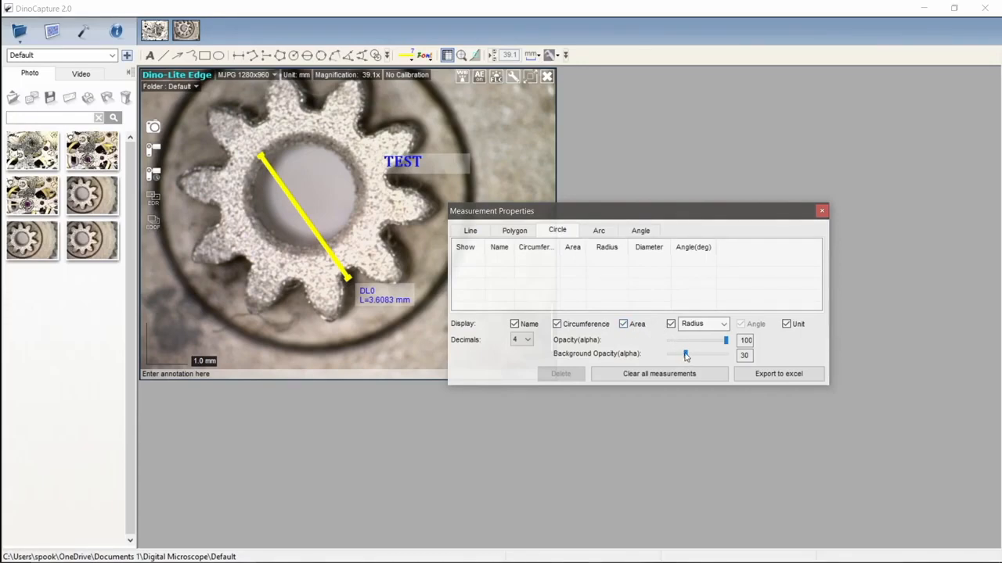
drag(686, 356, 732, 353)
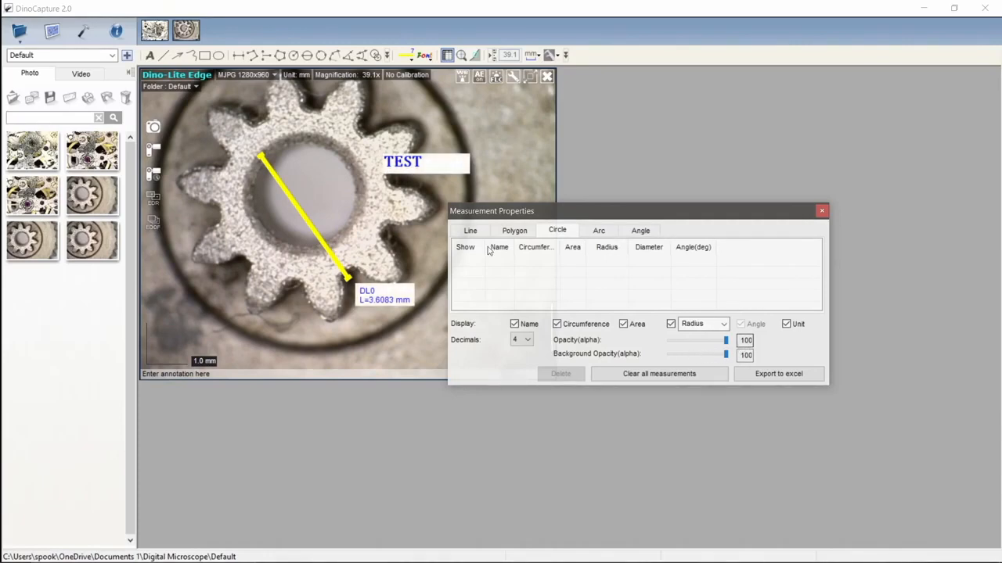
mouse_move(692, 354)
mouse_down()
mouse_move(711, 353)
mouse_move(693, 357)
mouse_up()
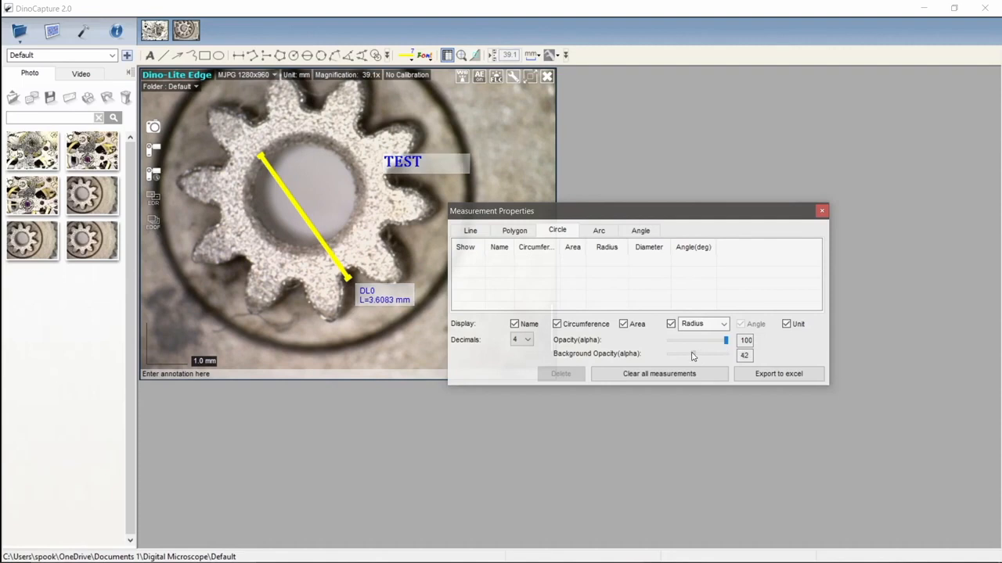
click(768, 375)
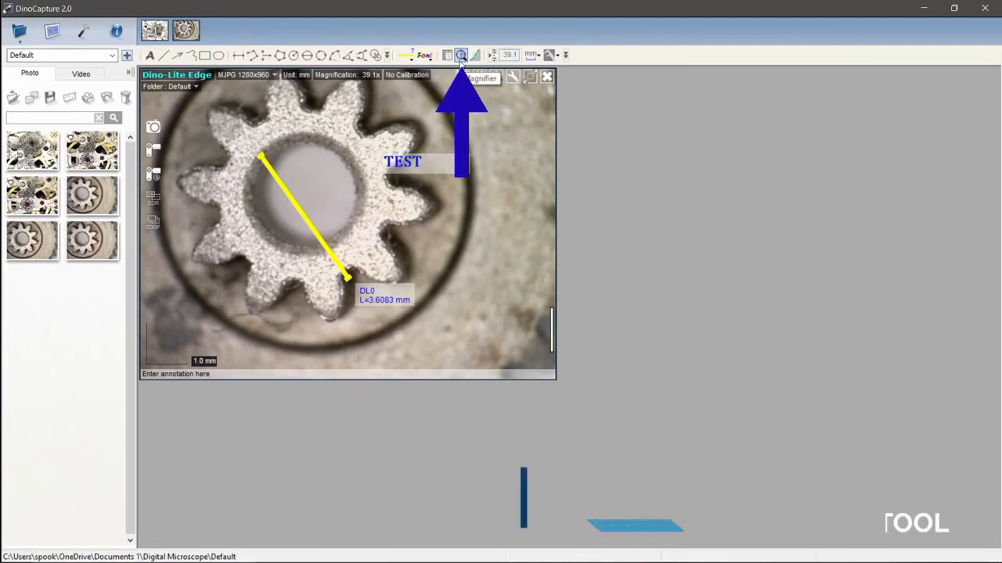
- Turn on the magnifier, move its window to the lower edge of the gear image, and start a line measurement
click(461, 57)
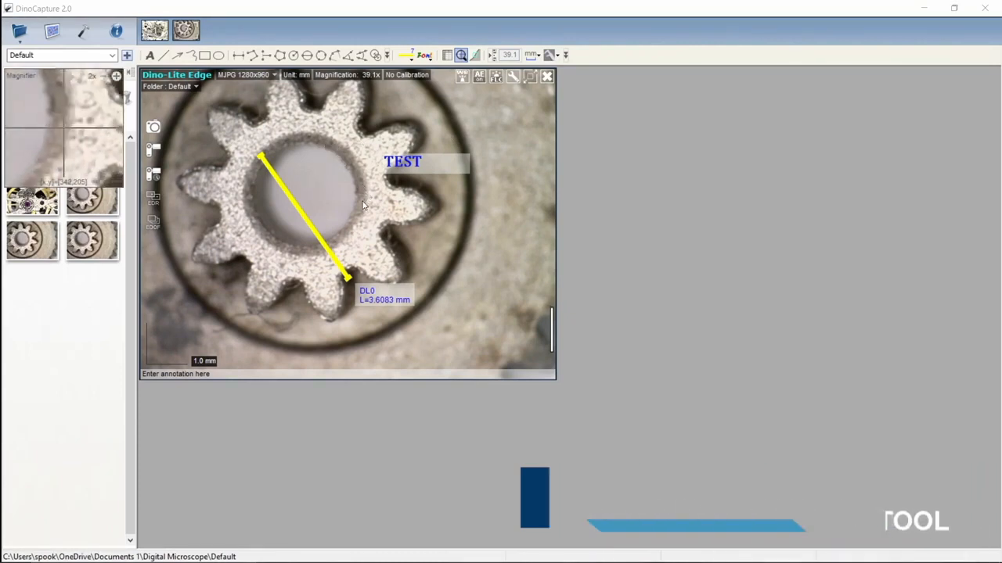
drag(83, 110, 419, 376)
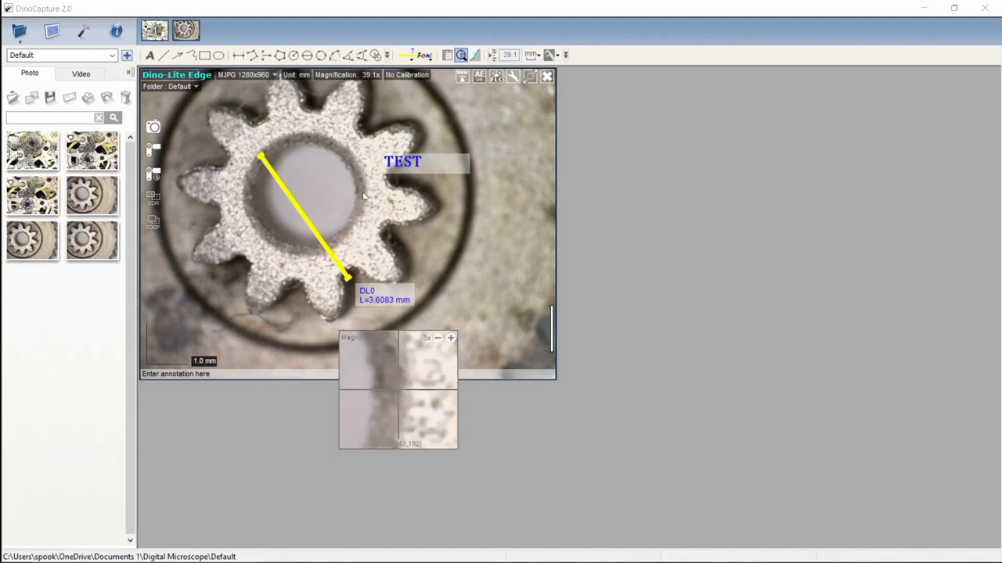
click(239, 55)
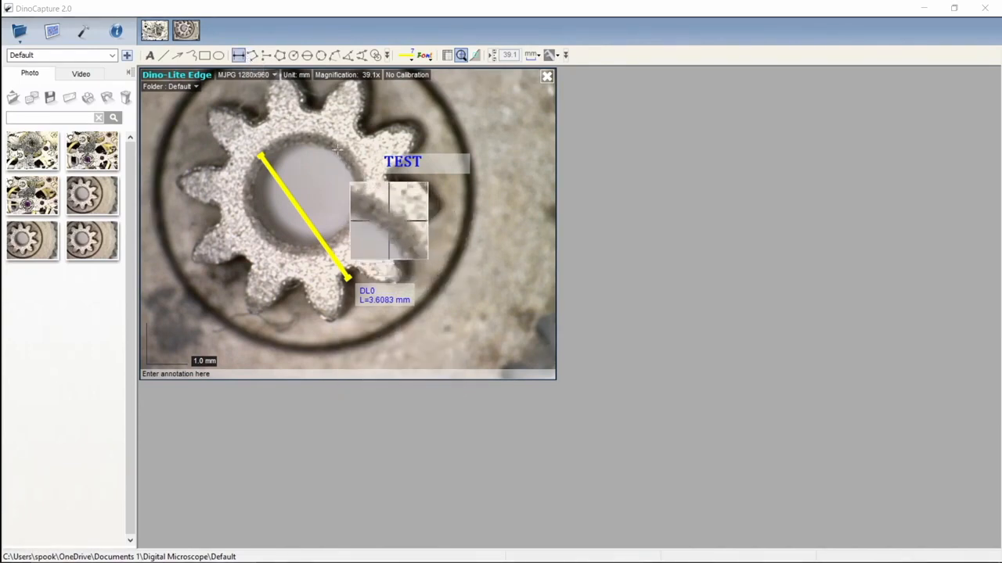
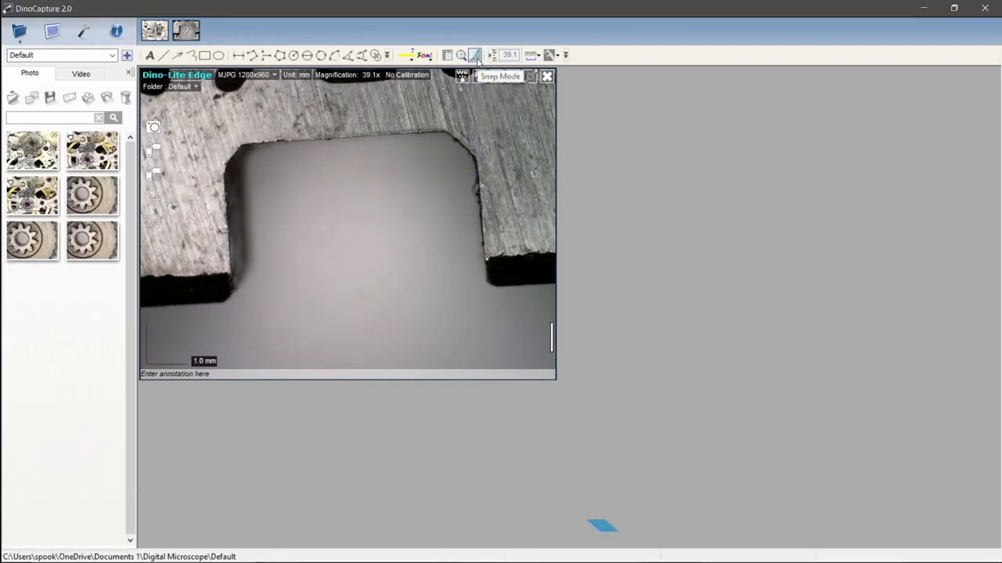
- Turn on snap mode and measure the notch's width between its two side edges, placing the label below the line
click(475, 57)
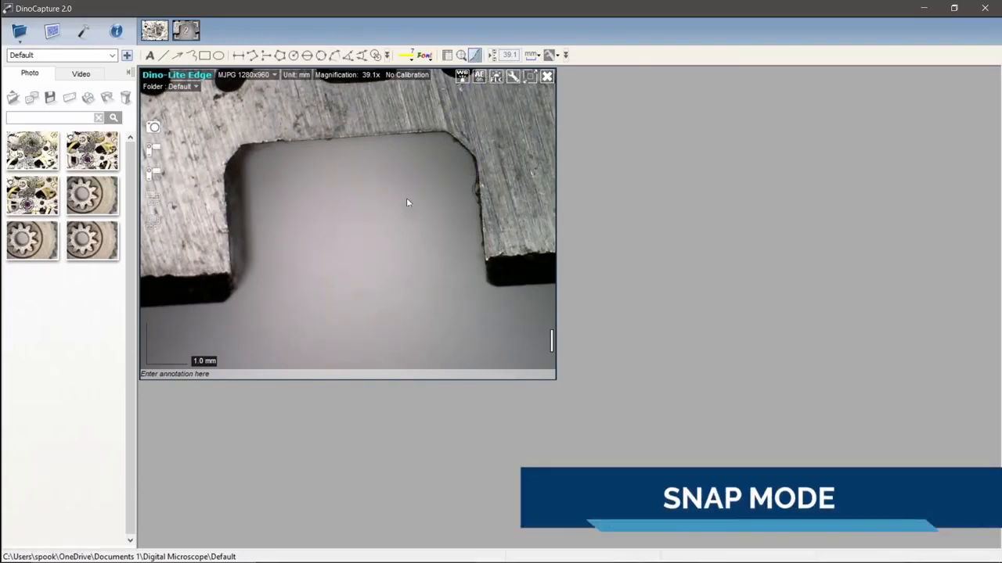
click(238, 57)
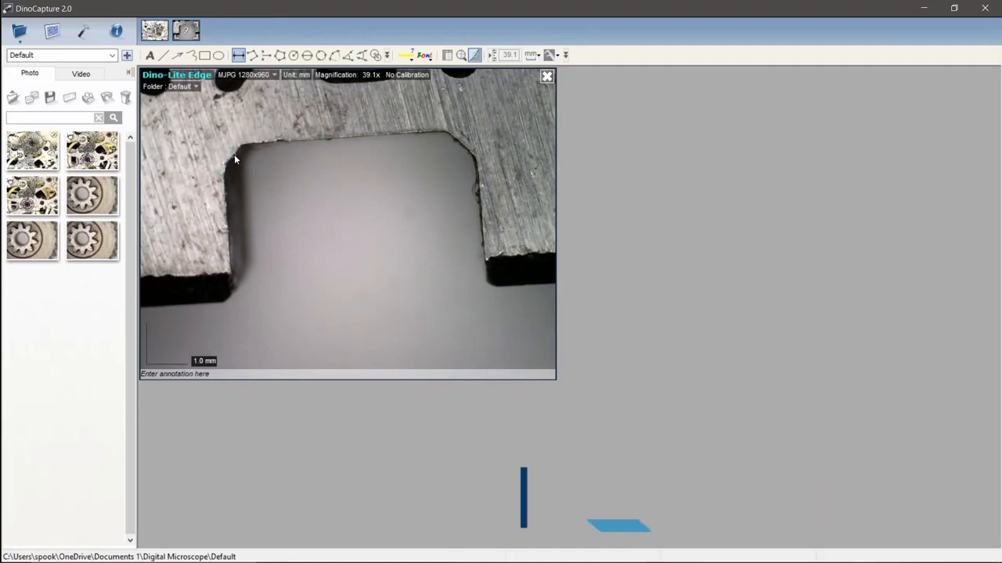
click(236, 242)
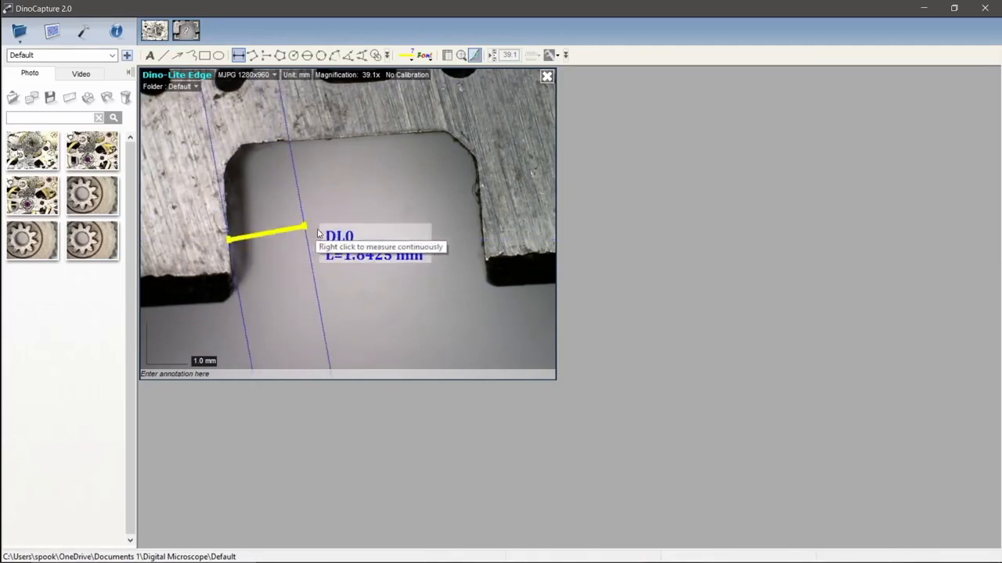
click(468, 232)
drag(519, 233, 338, 280)
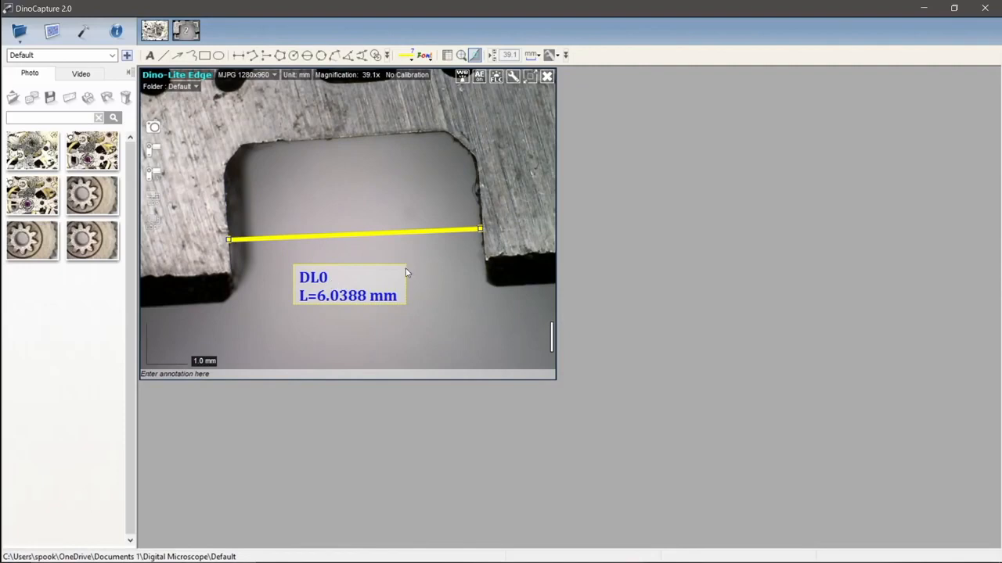
mouse_move(344, 300)
mouse_down()
mouse_move(351, 211)
mouse_move(359, 295)
mouse_up()
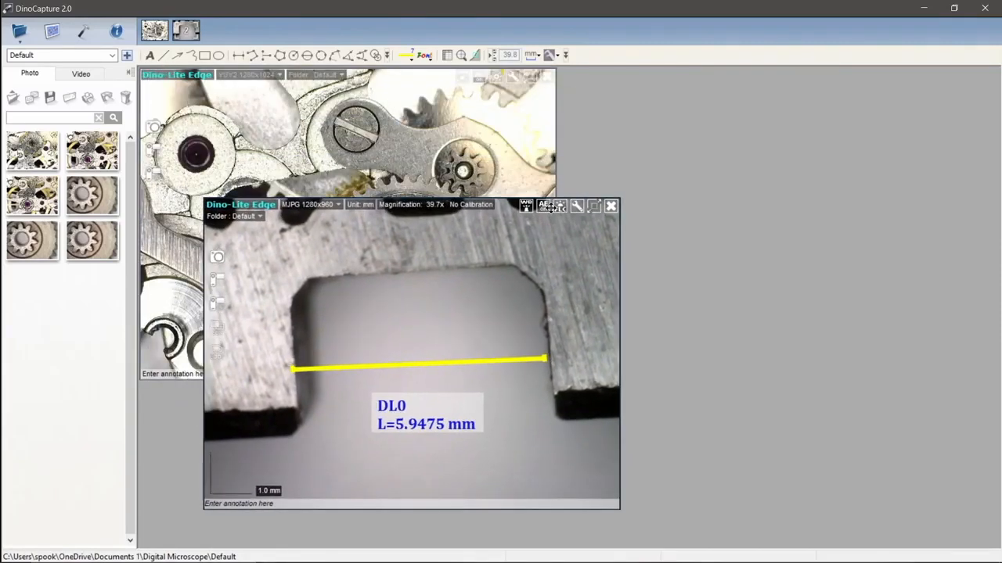
- Arrange the two live windows with the watch movement in front and set its magnification to 35
drag(553, 207, 551, 208)
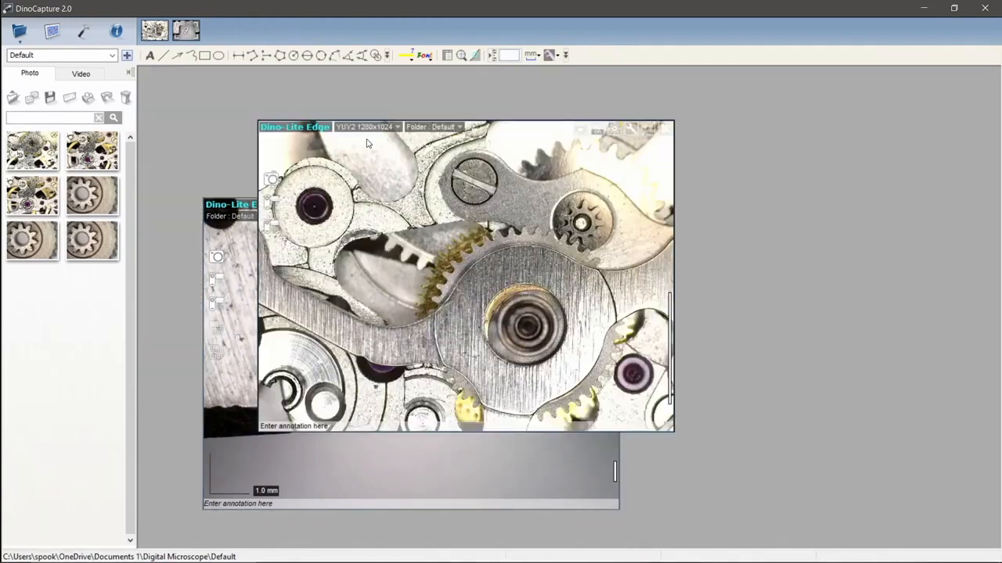
drag(555, 272, 344, 173)
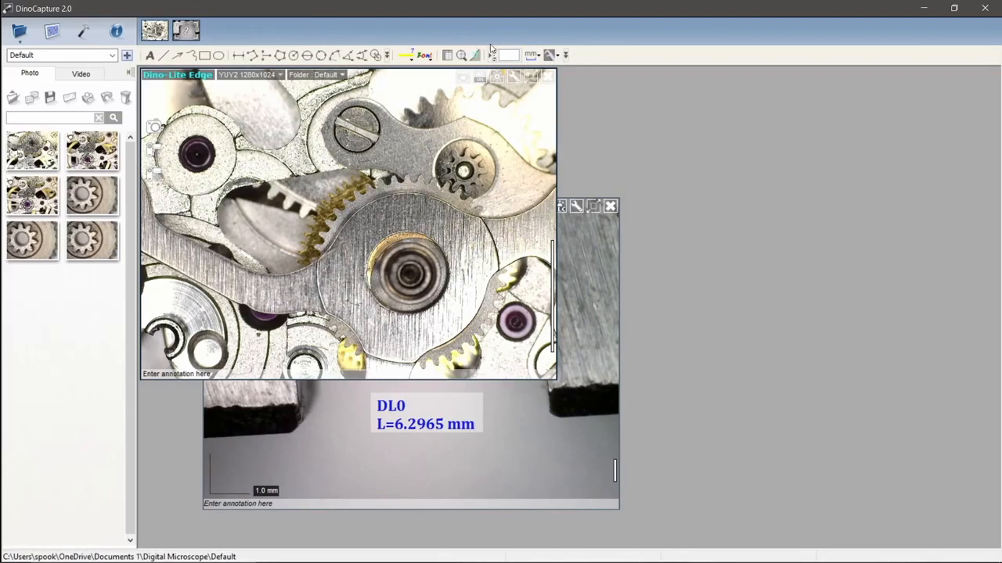
text(35)
key(Return)
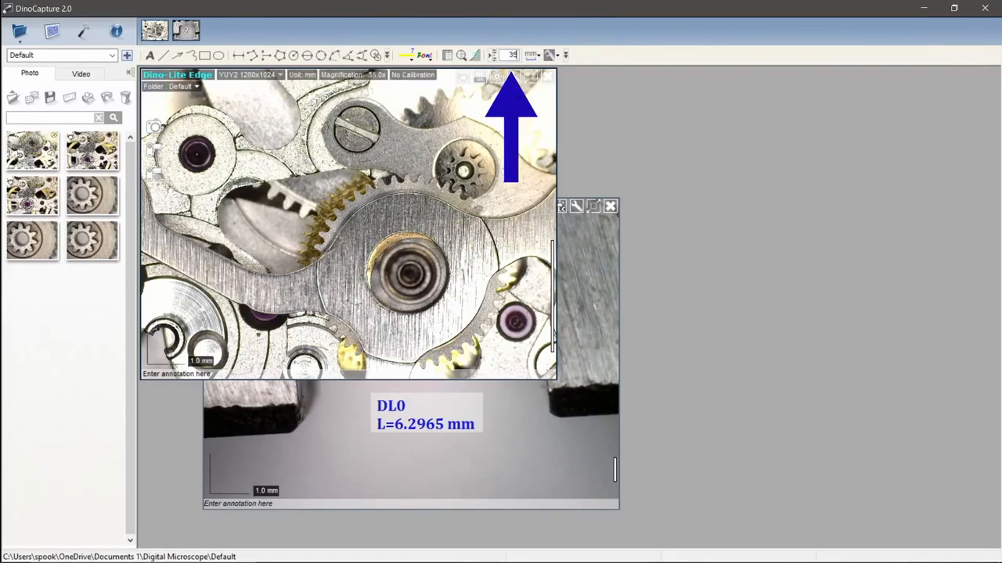
- Measure the width of the brushed metal arm in the watch movement with a line
click(239, 59)
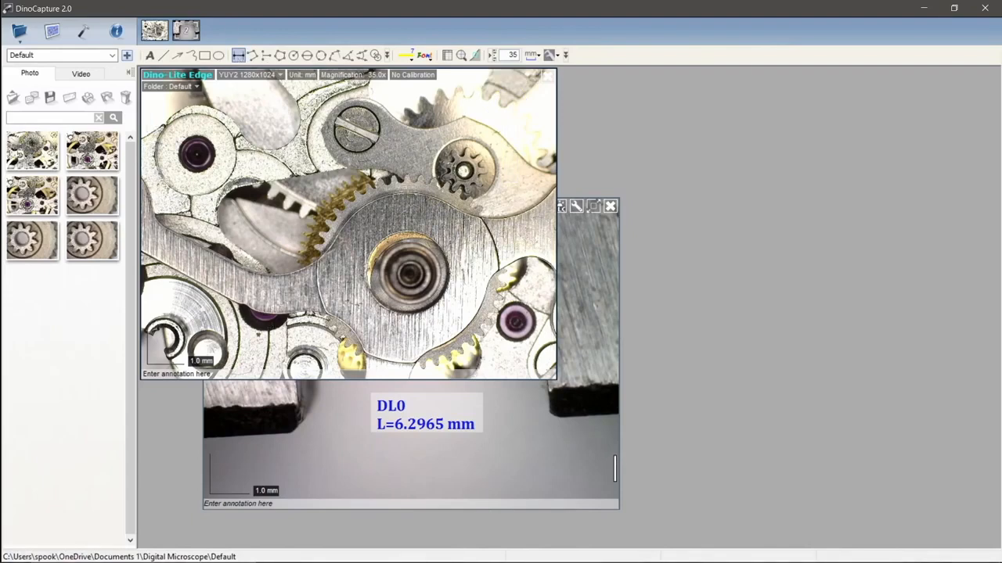
click(276, 316)
click(275, 275)
click(275, 276)
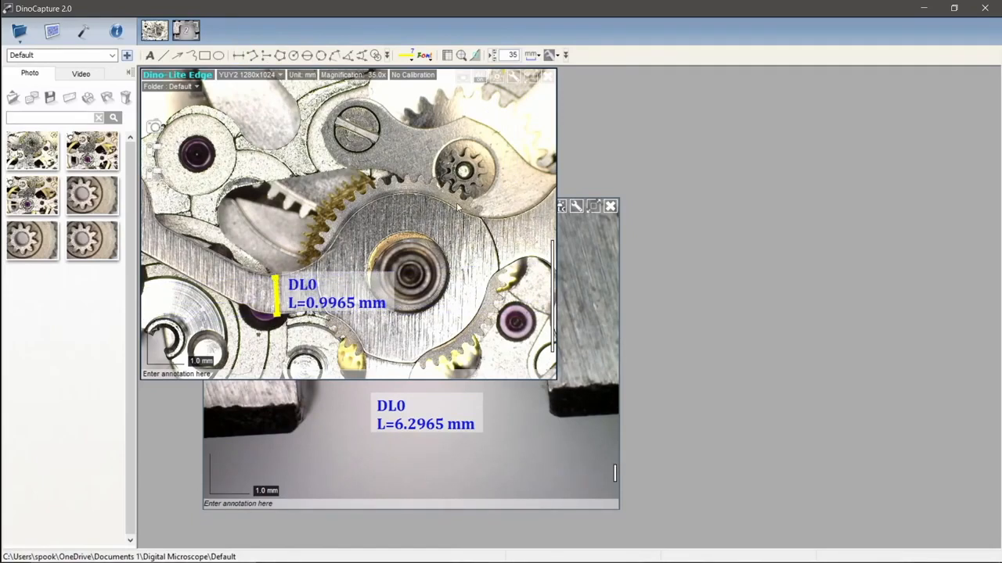
- Switch the measurement unit to inch, mil, mm and um in turn
click(535, 56)
click(552, 76)
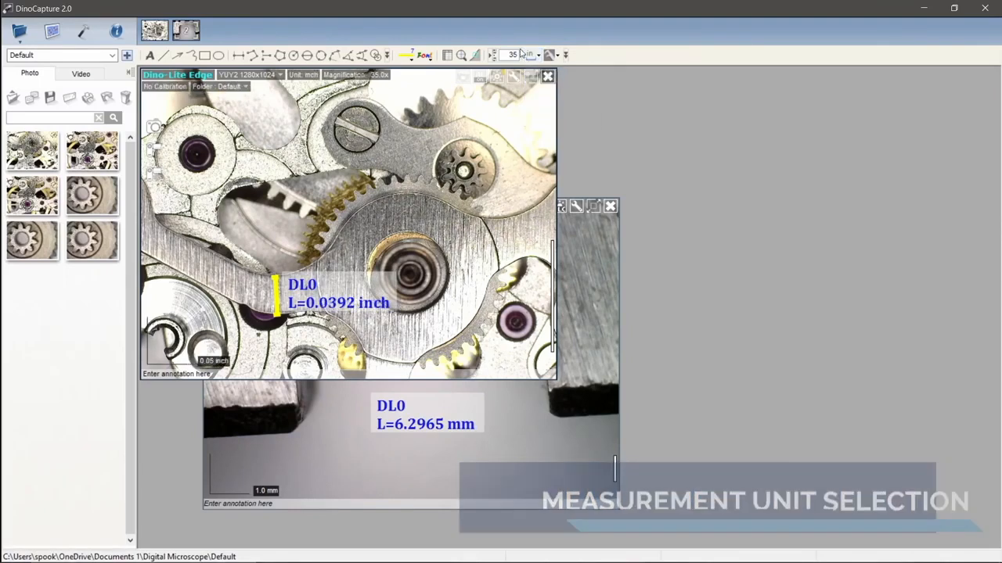
click(532, 55)
click(552, 90)
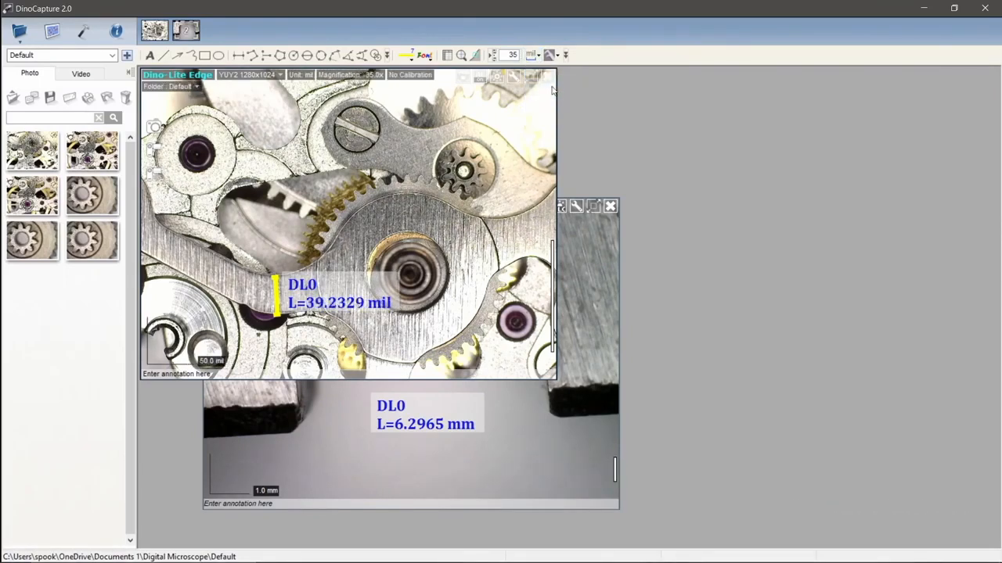
click(532, 56)
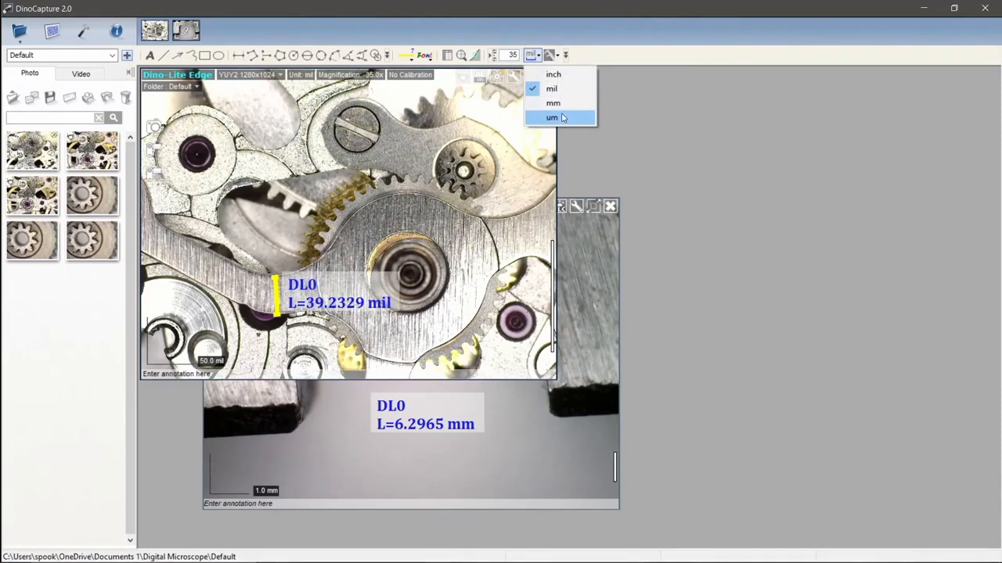
click(557, 104)
click(535, 56)
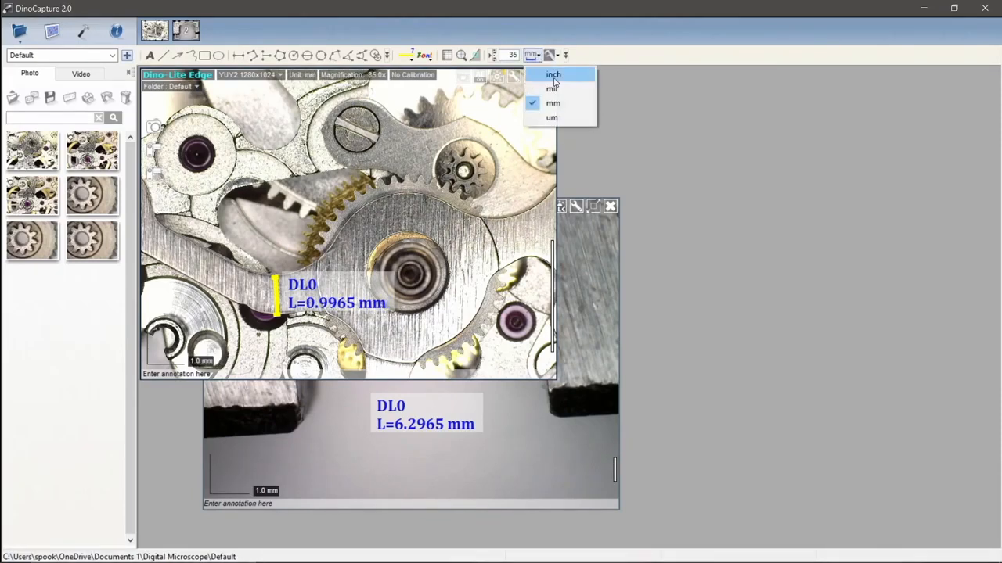
click(570, 117)
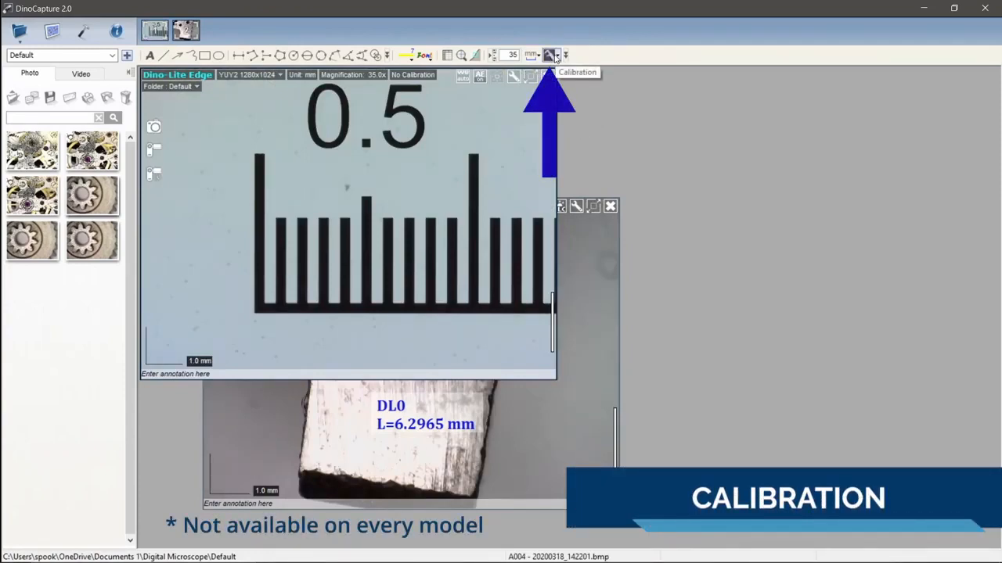
- Create a new calibration profile named Test and move its instruction dialog clear of the live image
click(557, 55)
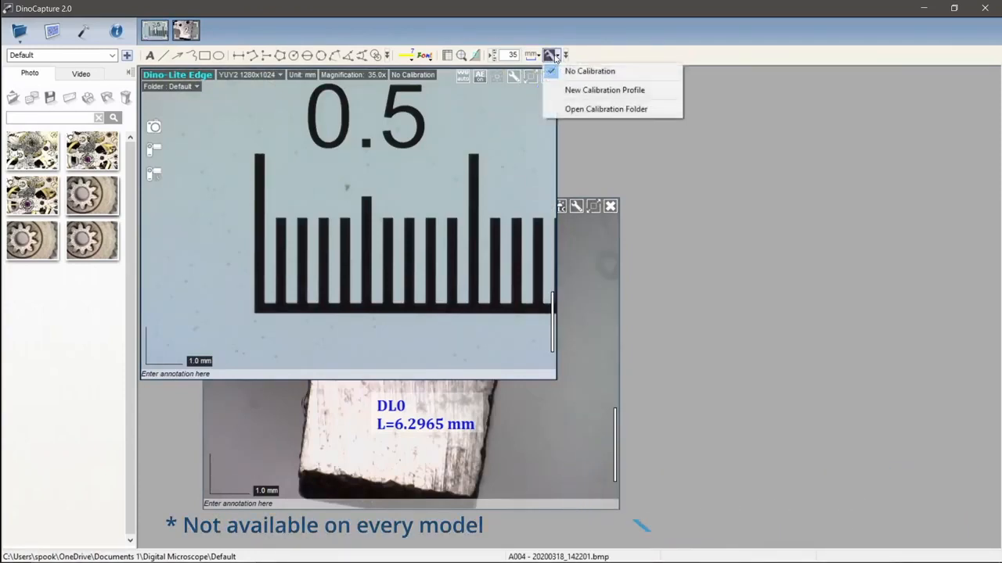
click(596, 91)
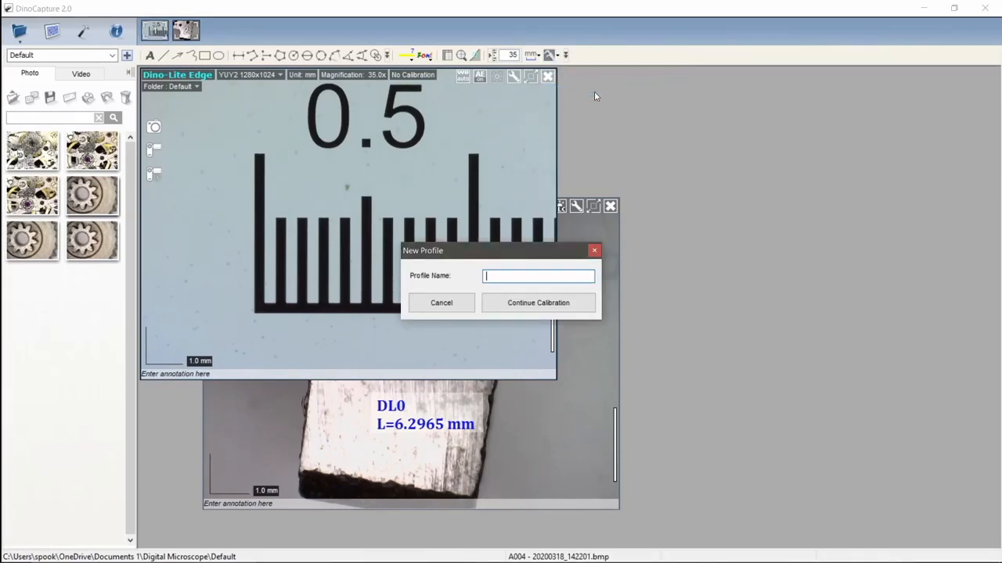
text(Test)
key(Return)
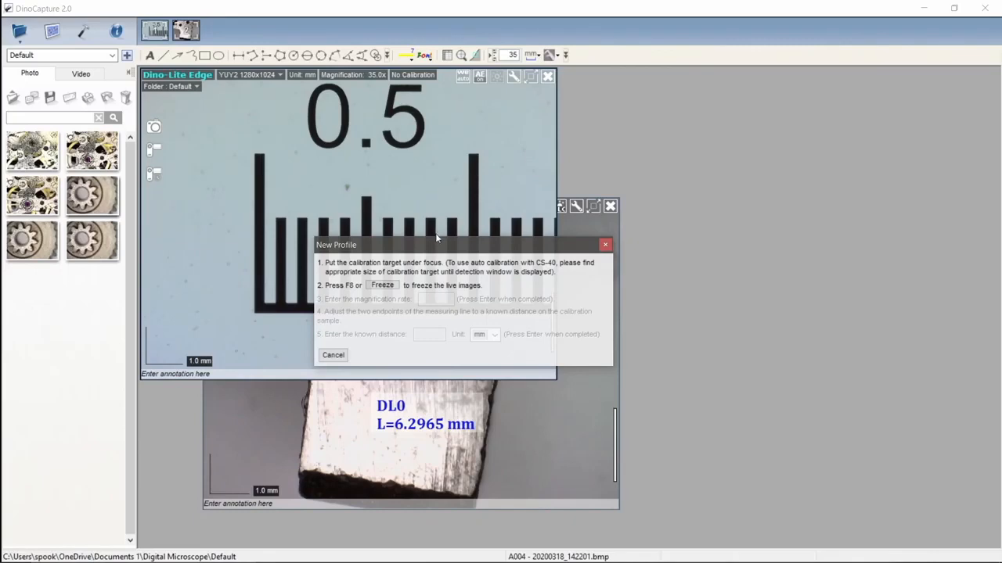
drag(433, 249, 706, 177)
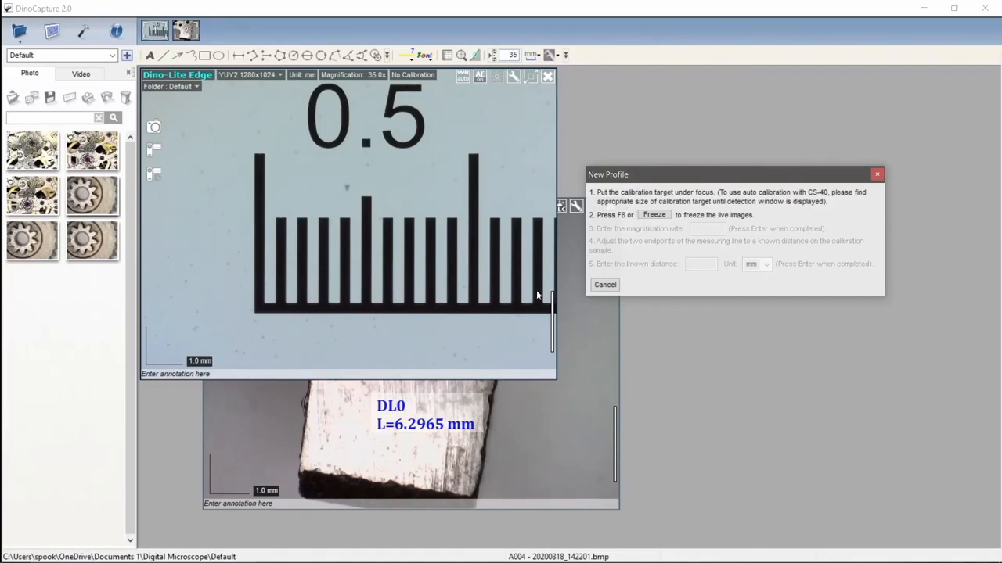
- Freeze the live image of the calibration scale and set the profile's magnification rate to 200
click(661, 218)
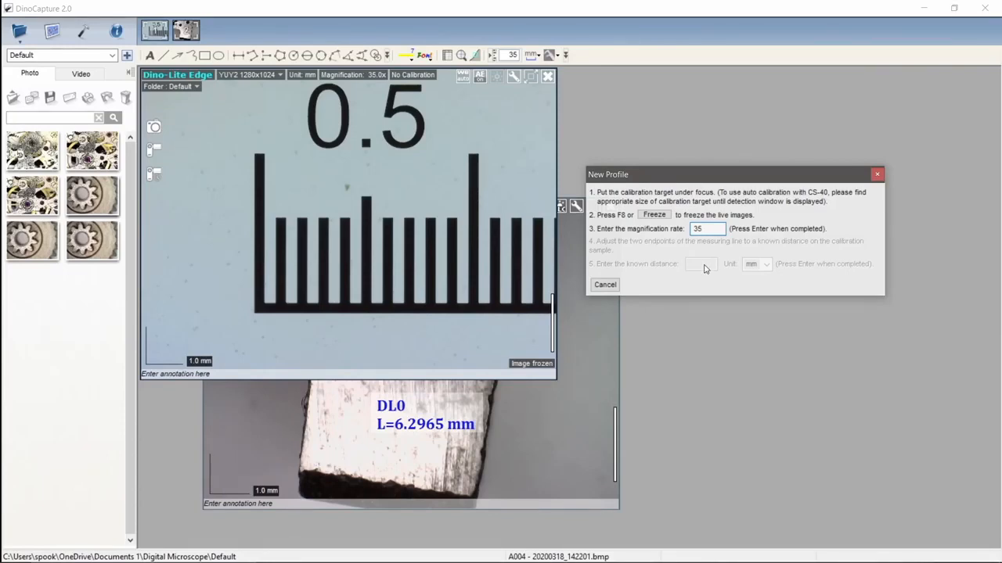
key(BackSpace)
key(BackSpace)
text(20)
key(Return)
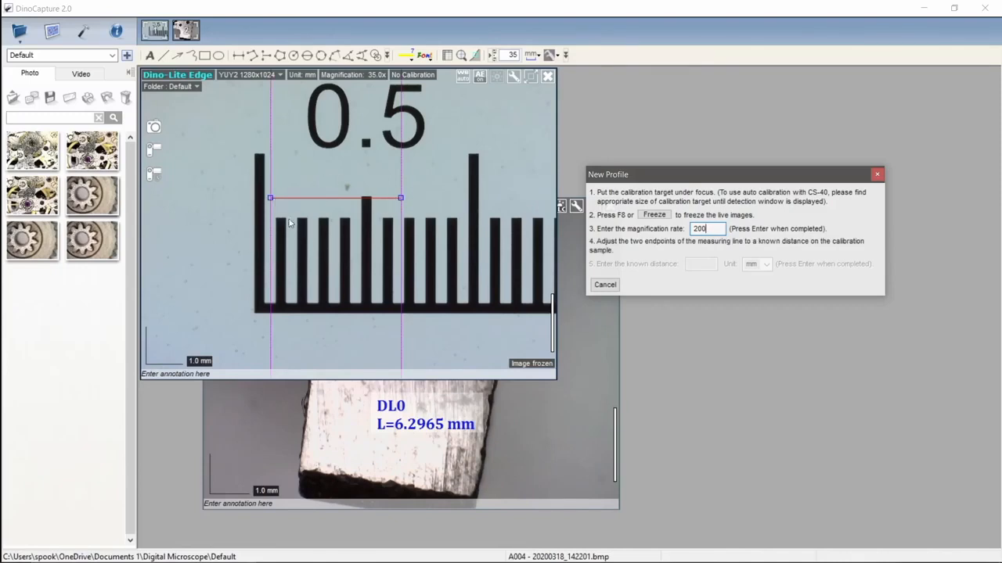
- Turn on the magnifier and align the calibration line's endpoints with the outer edges of the two tallest scale marks
click(461, 55)
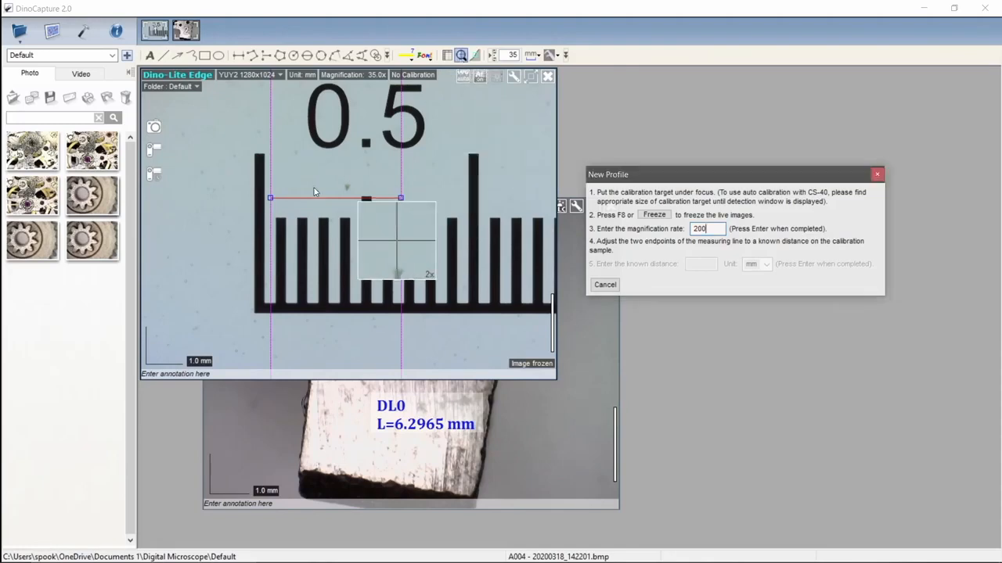
drag(271, 198, 255, 224)
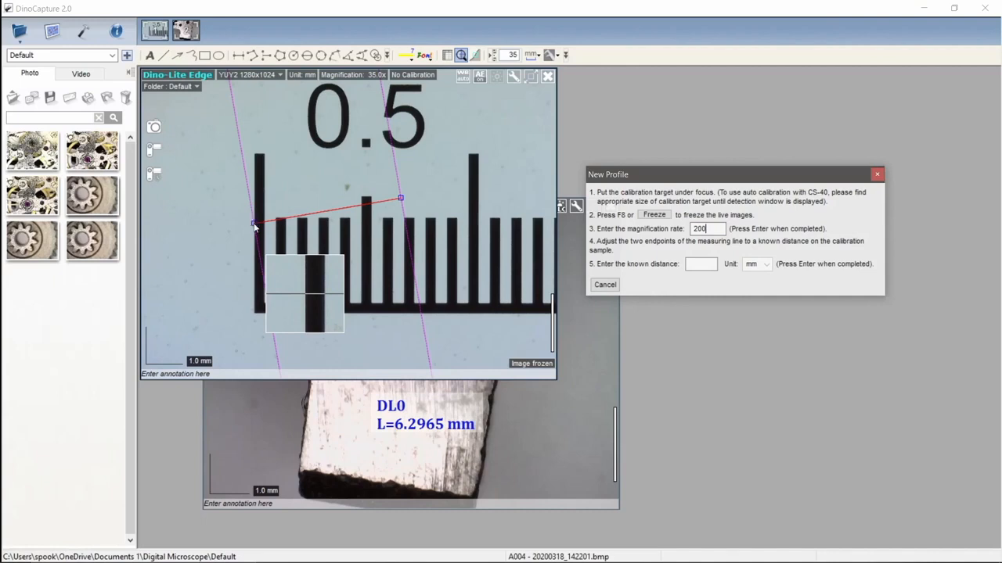
drag(401, 200, 456, 225)
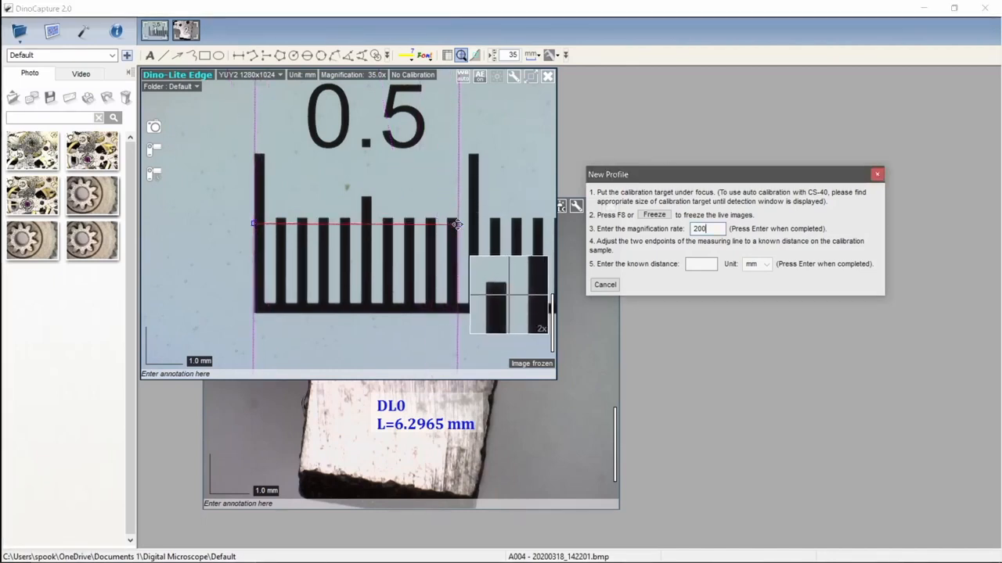
drag(457, 225, 468, 225)
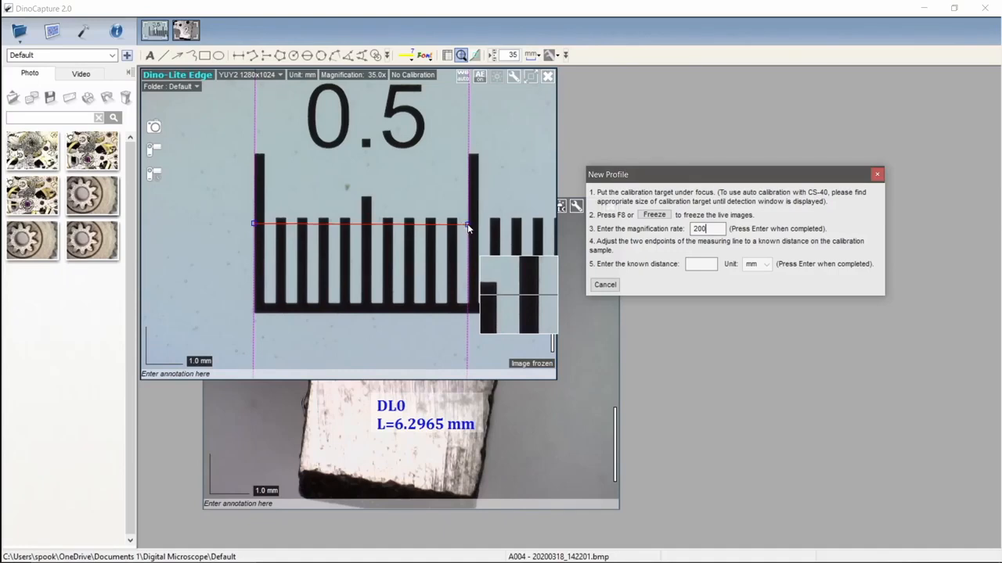
- Set the known distance of the calibration line to 1 mm and complete the Test profile
click(699, 262)
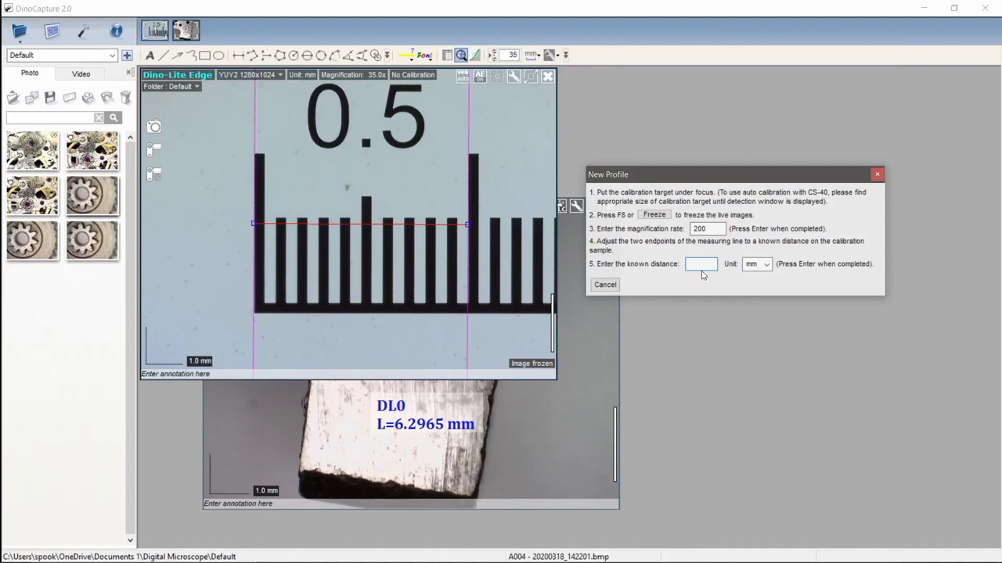
text(1)
key(Return)
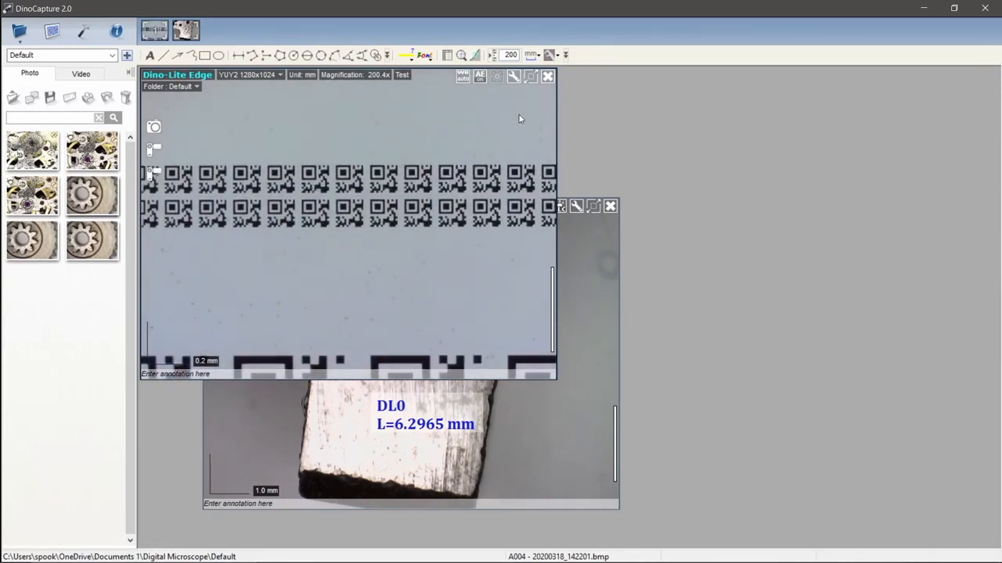
- Create a new calibration profile named Auto and move its instruction dialog clear of the live image
click(557, 55)
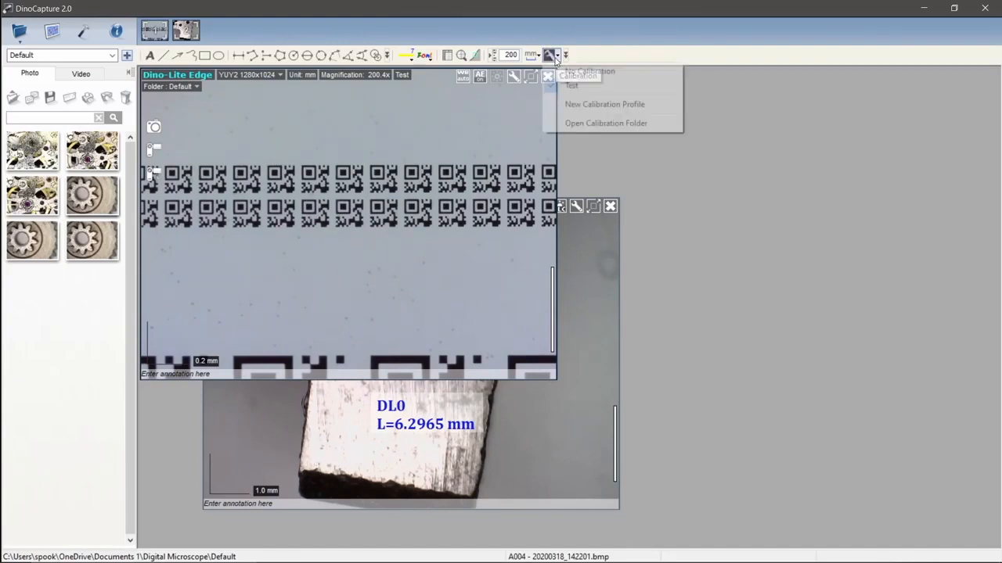
click(576, 104)
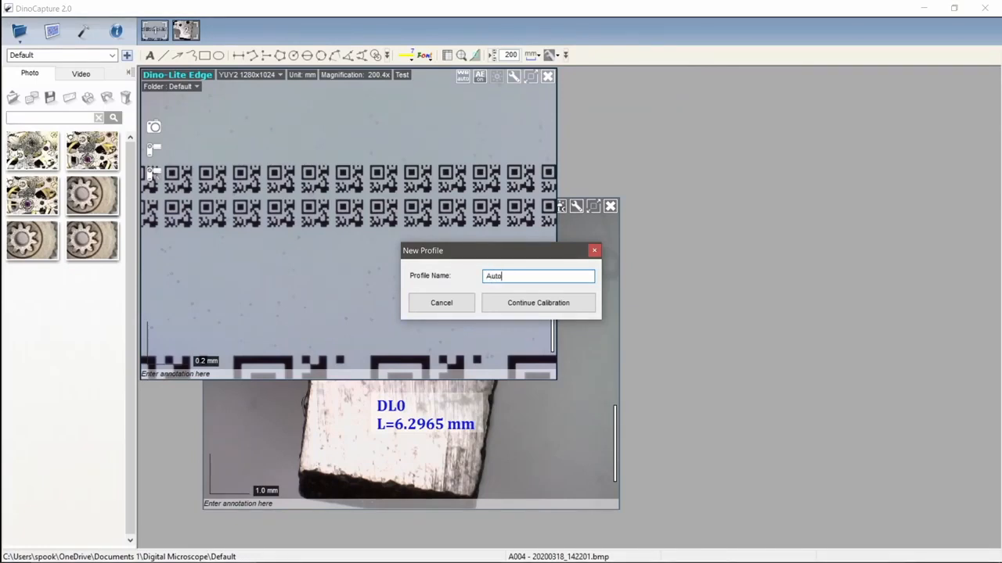
key(Return)
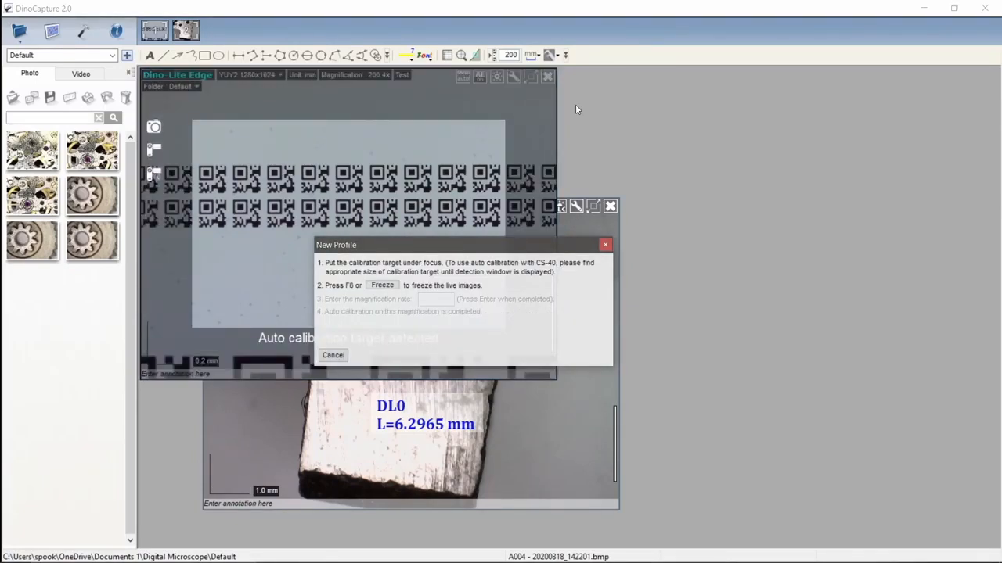
drag(457, 235, 758, 235)
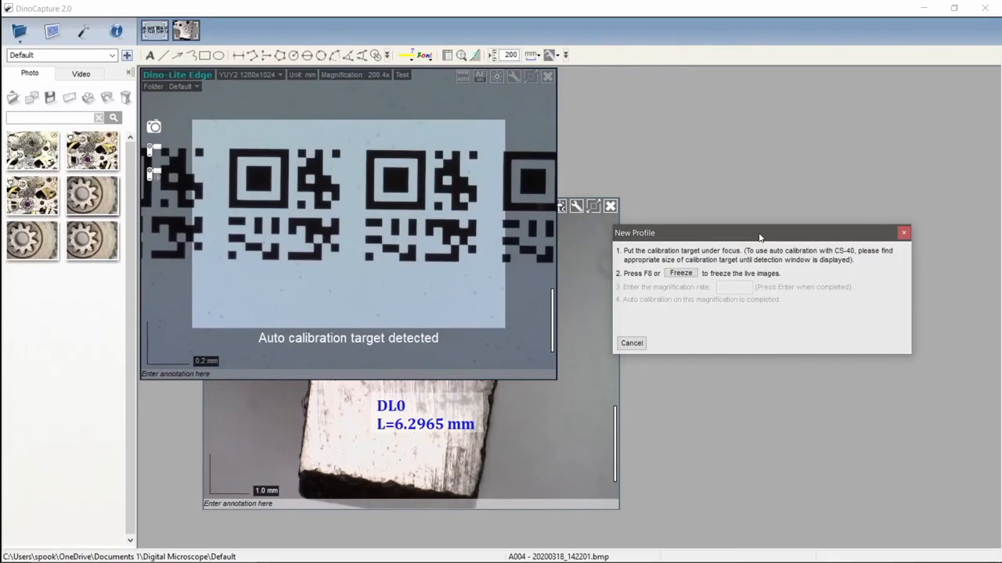
- Freeze the detected auto calibration target, set the magnification rate to 200, and finish the Auto profile
click(686, 276)
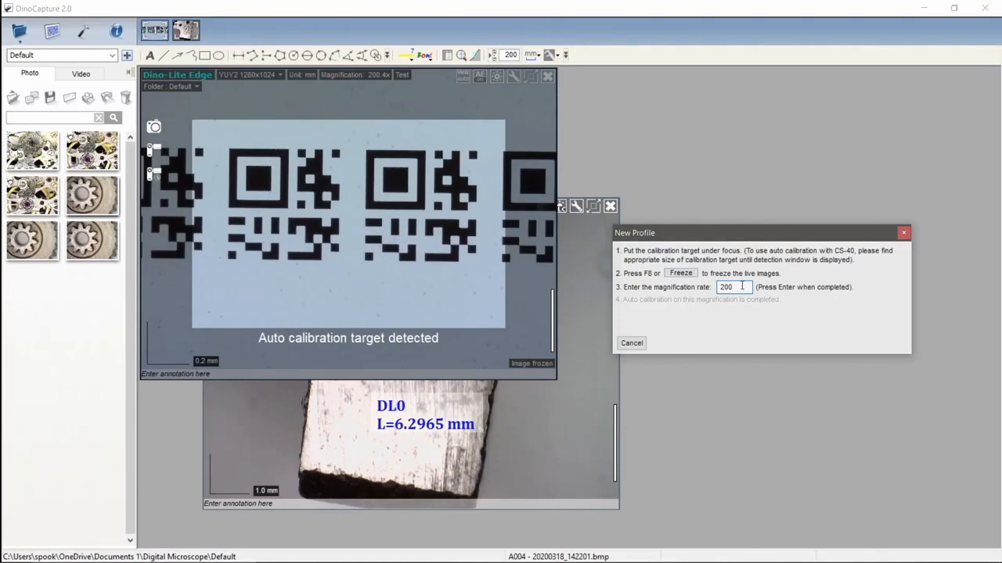
key(Return)
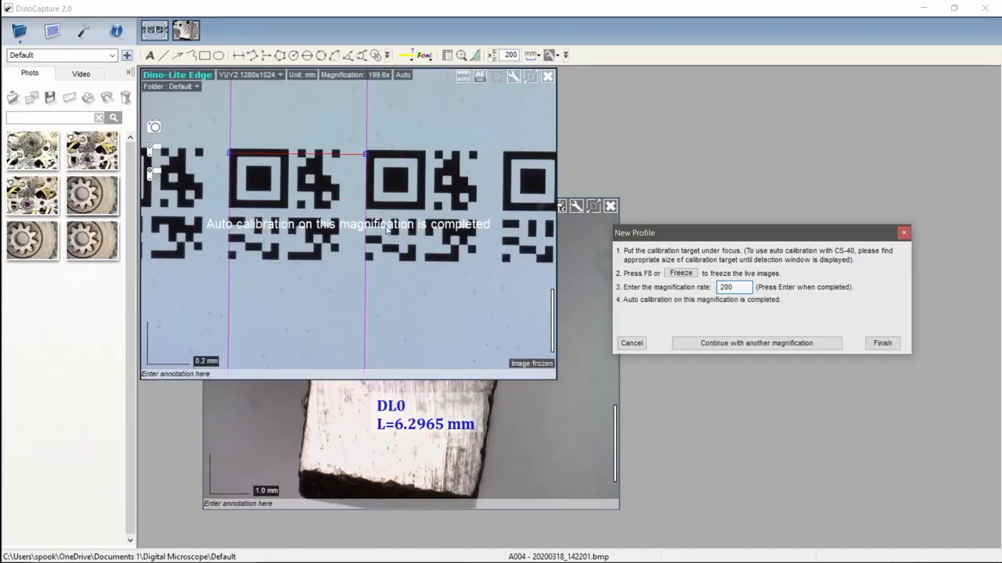
click(883, 345)
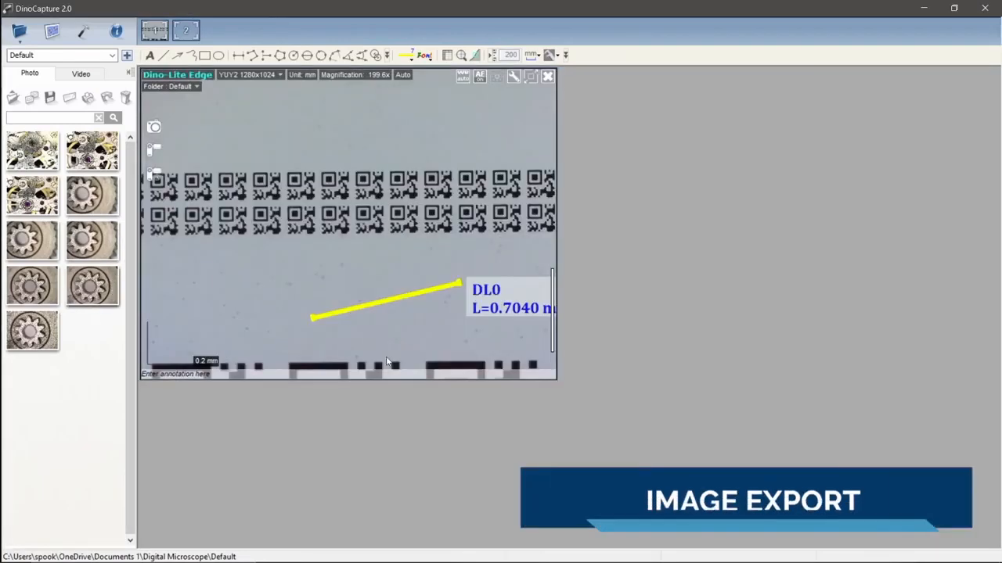
- Open gear image A008 from the photo list and bring up the export options for saving it
click(97, 286)
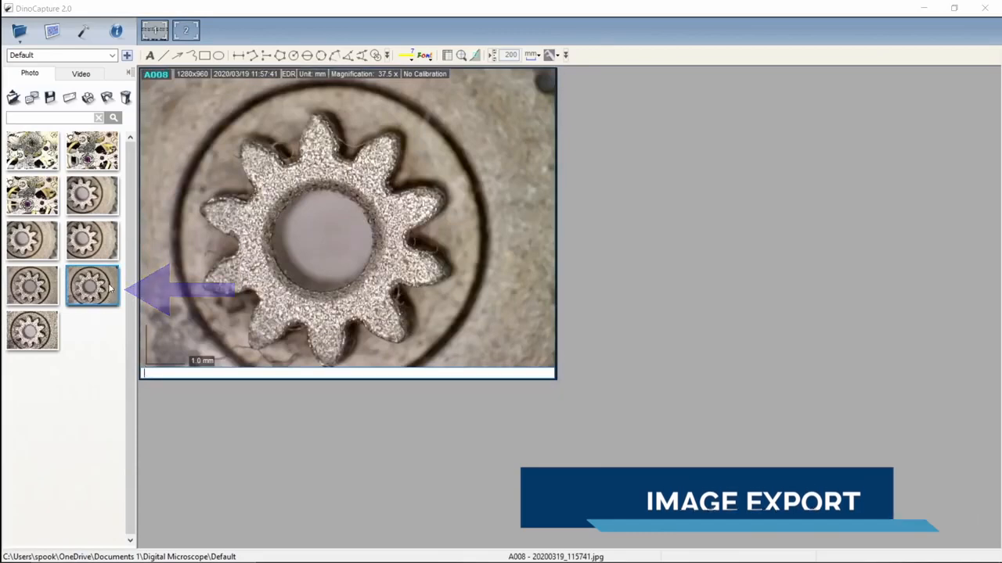
right_click(99, 288)
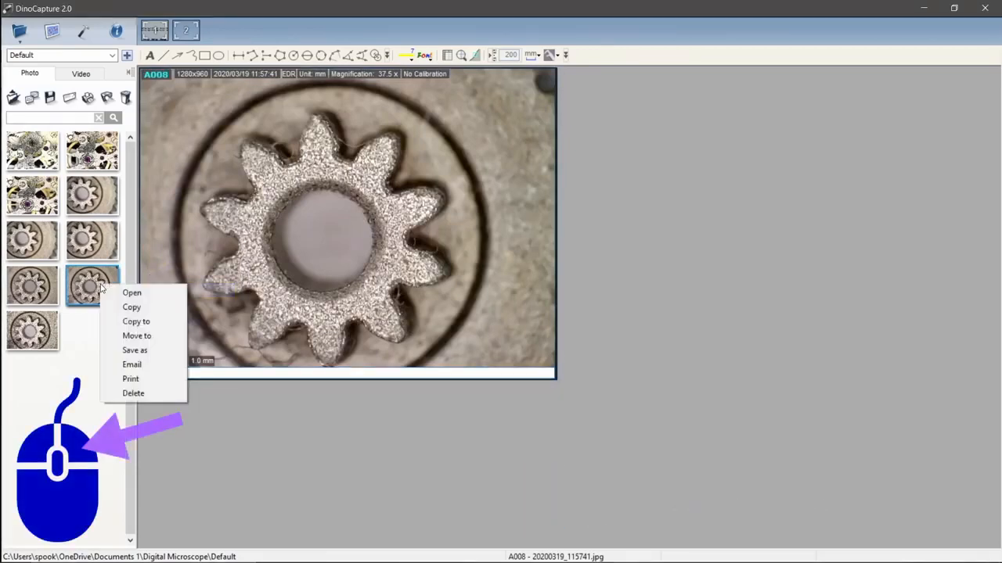
click(141, 350)
drag(389, 171, 518, 157)
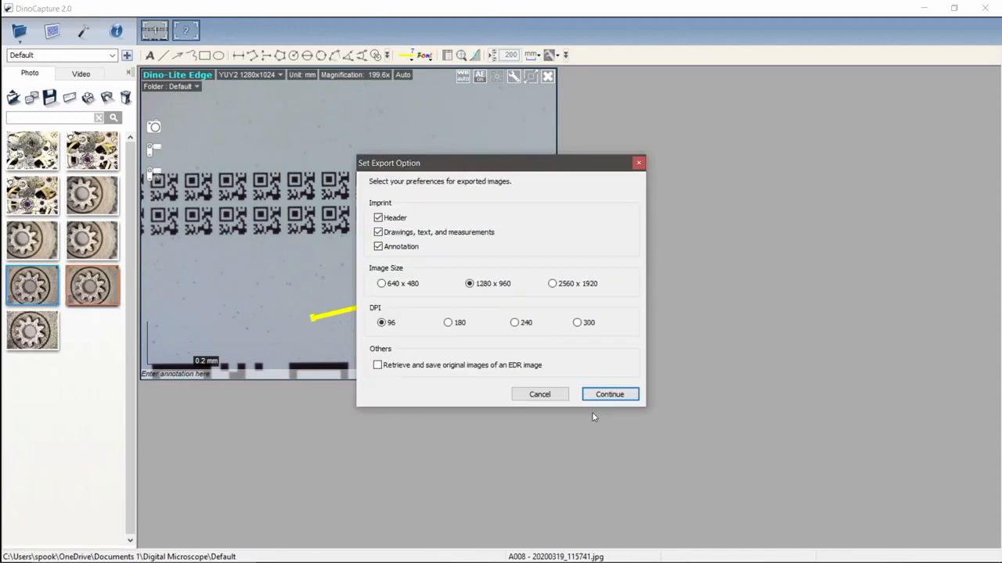
- Accept the export options and save the image as a PNG file named Test in the Documents Test folder
click(608, 395)
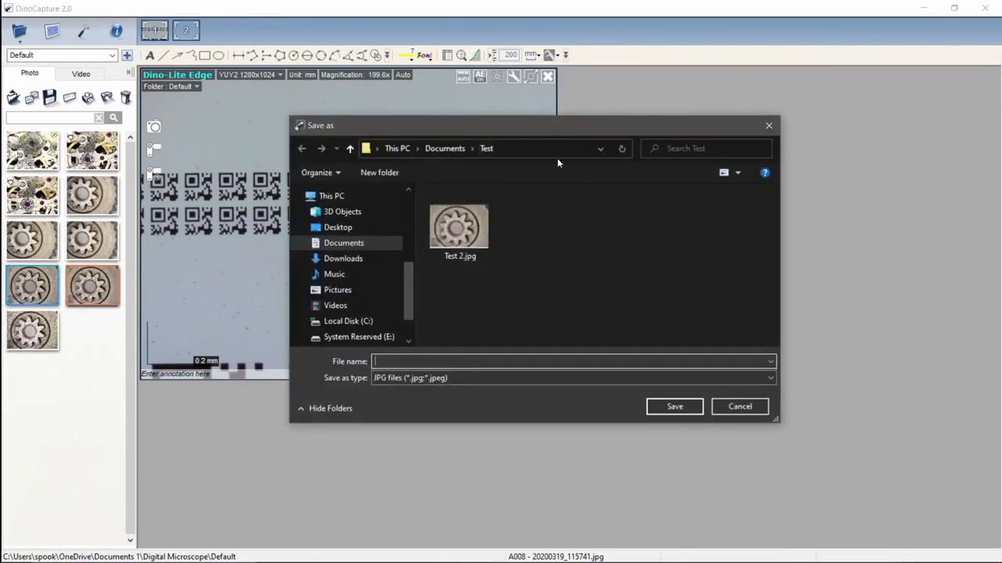
click(699, 379)
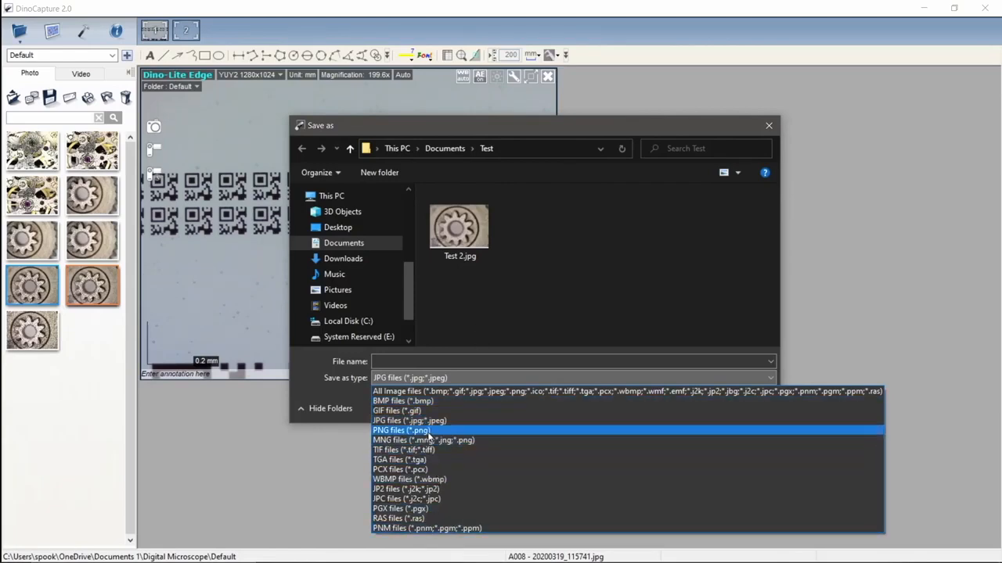
click(429, 436)
click(429, 361)
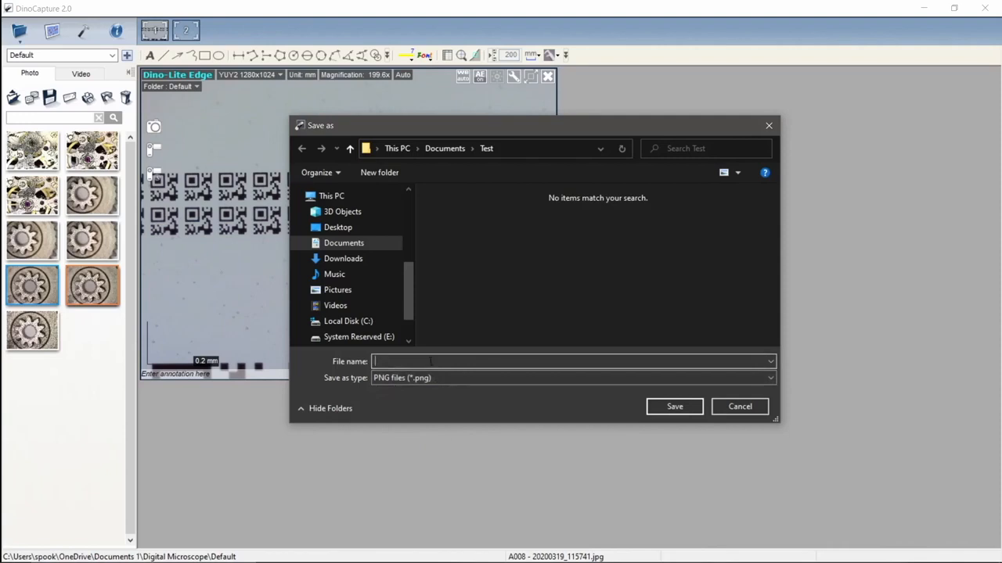
text(Test)
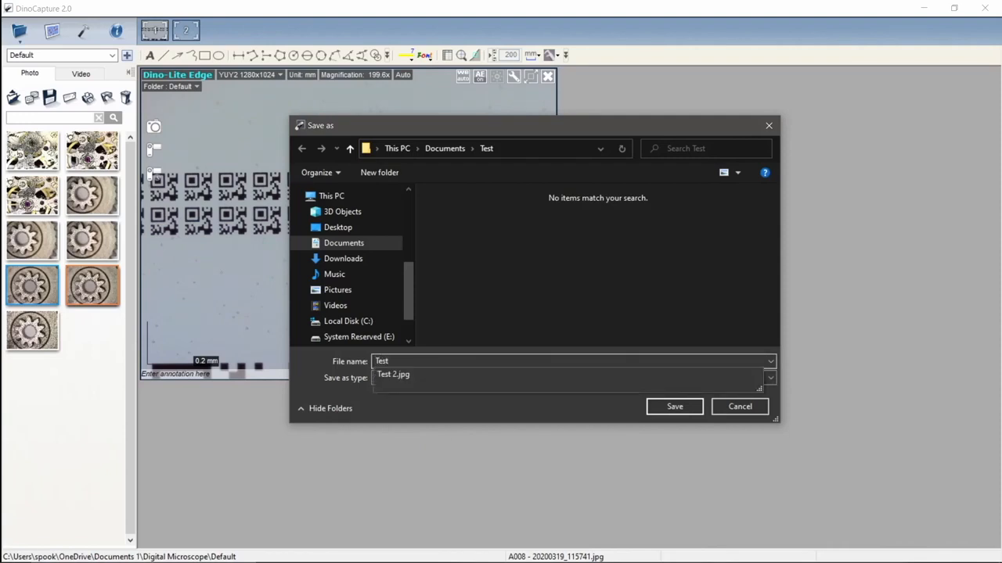
click(671, 406)
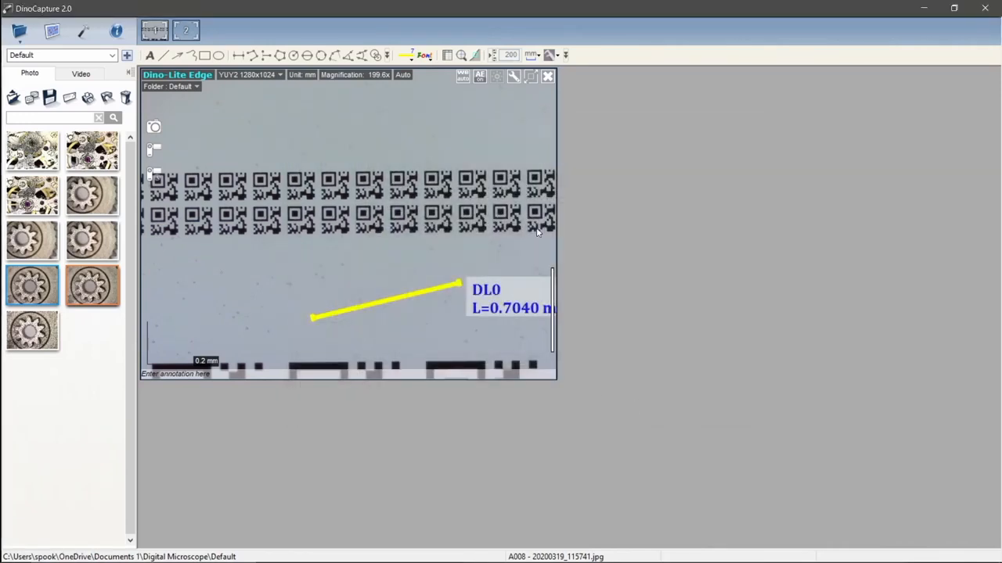